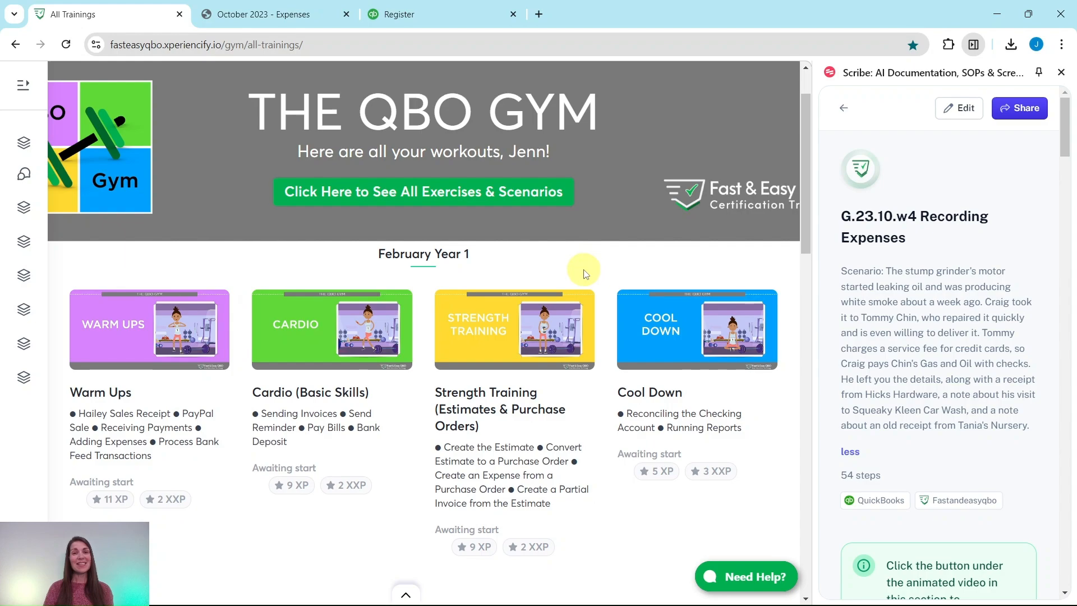
- Open the October Year 1 Warm Ups workout from the QBO Gym training list
scroll(583, 269, "down", 20)
scroll(526, 325, "down", 20)
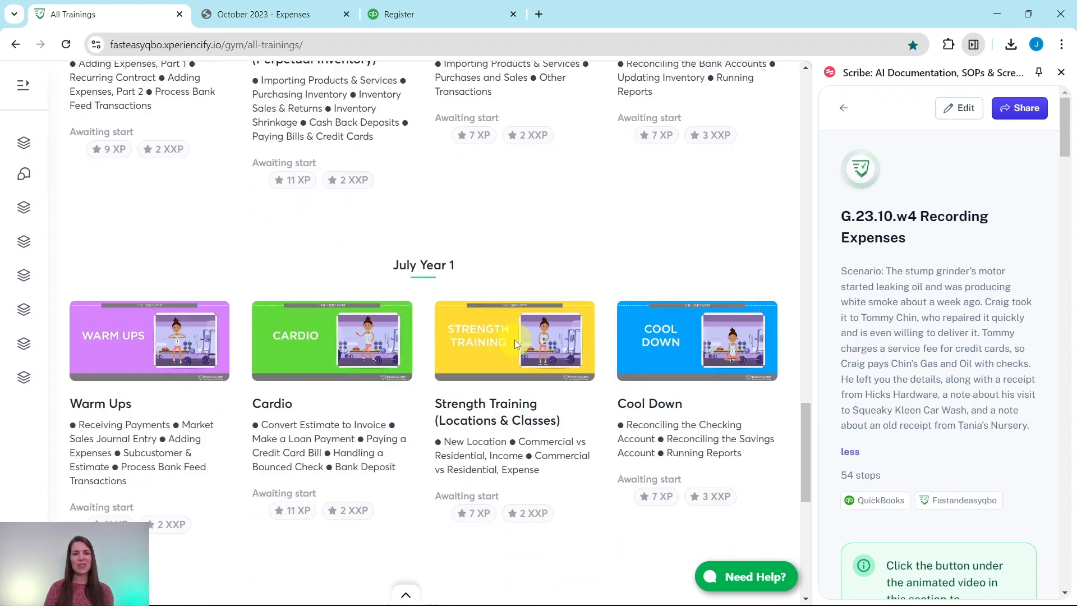
scroll(516, 339, "down", 3)
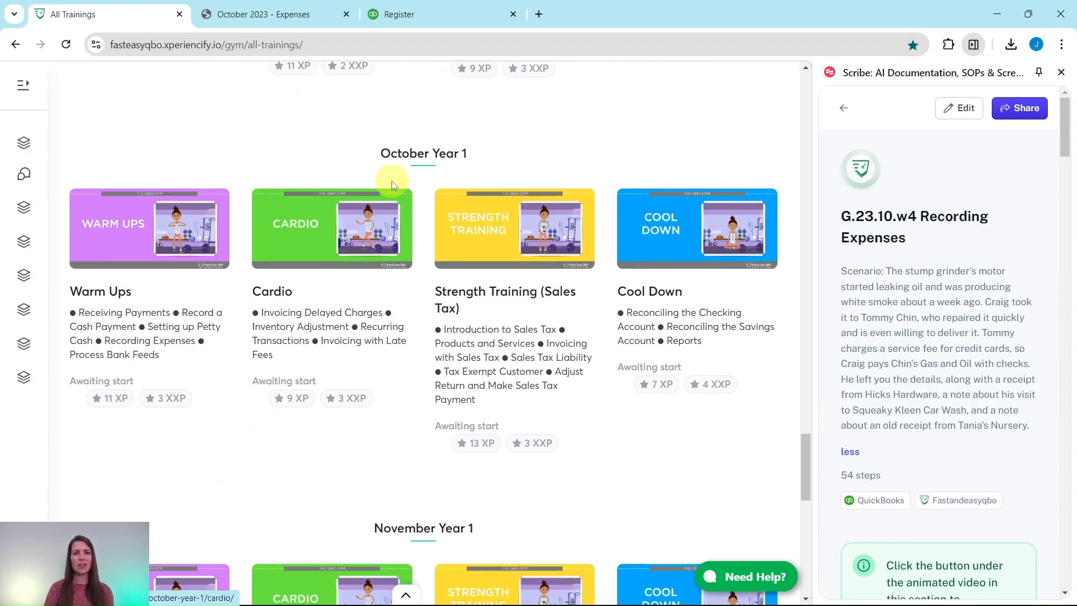
left_click(121, 244)
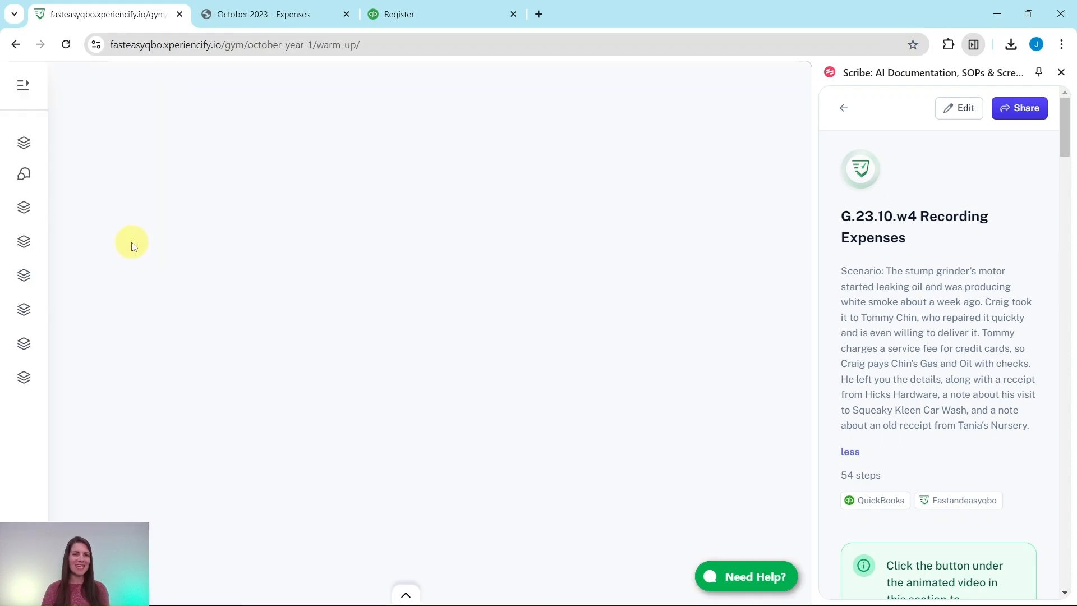
- Review the Warm Ups page's quiz and hands-on exercises, plus the scenario and opening notes of the G.23.10.w4 Recording Expenses guide
scroll(557, 298, "down", 1)
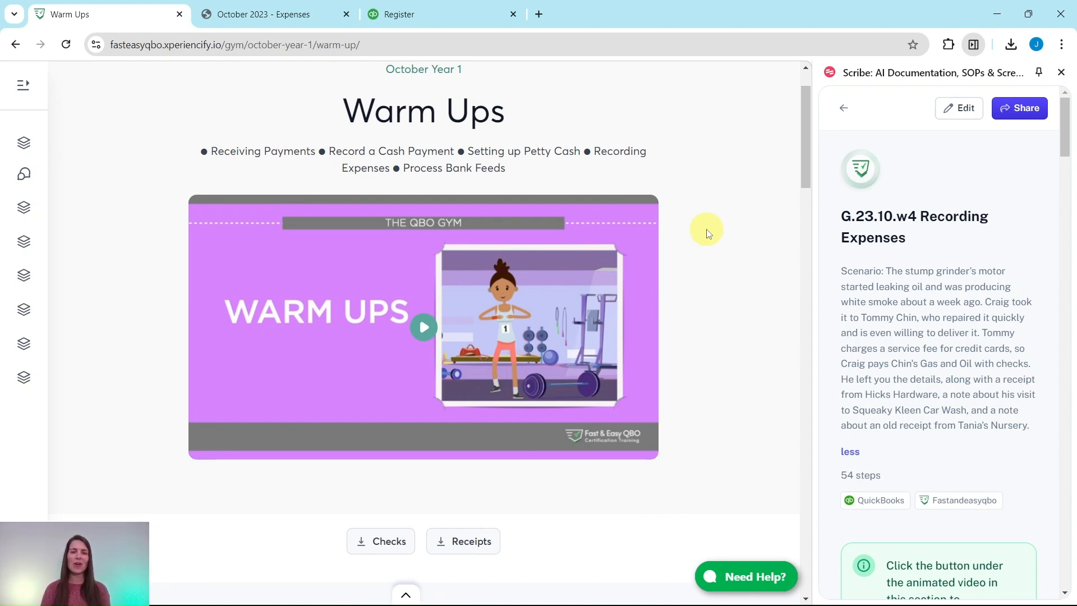
scroll(708, 233, "down", 9)
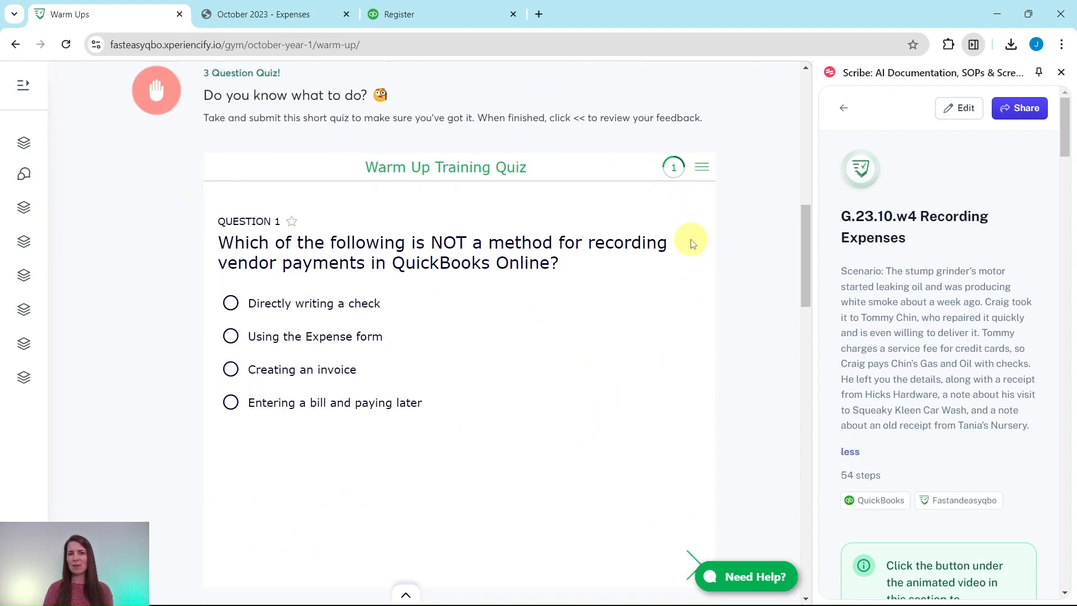
scroll(701, 241, "down", 7)
scroll(709, 243, "down", 1)
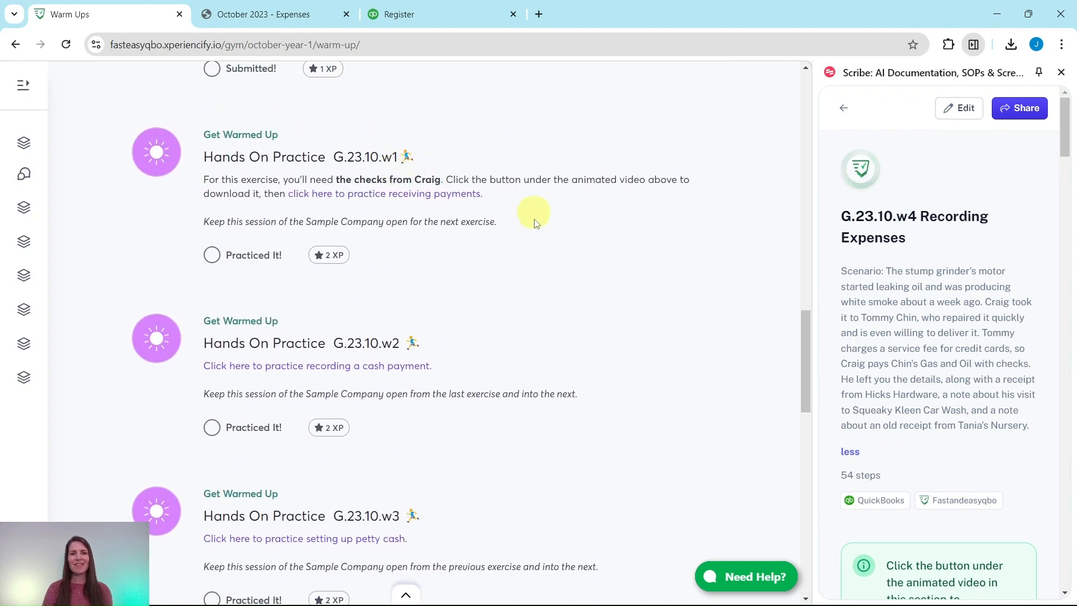
scroll(475, 326, "down", 2)
scroll(474, 327, "down", 3)
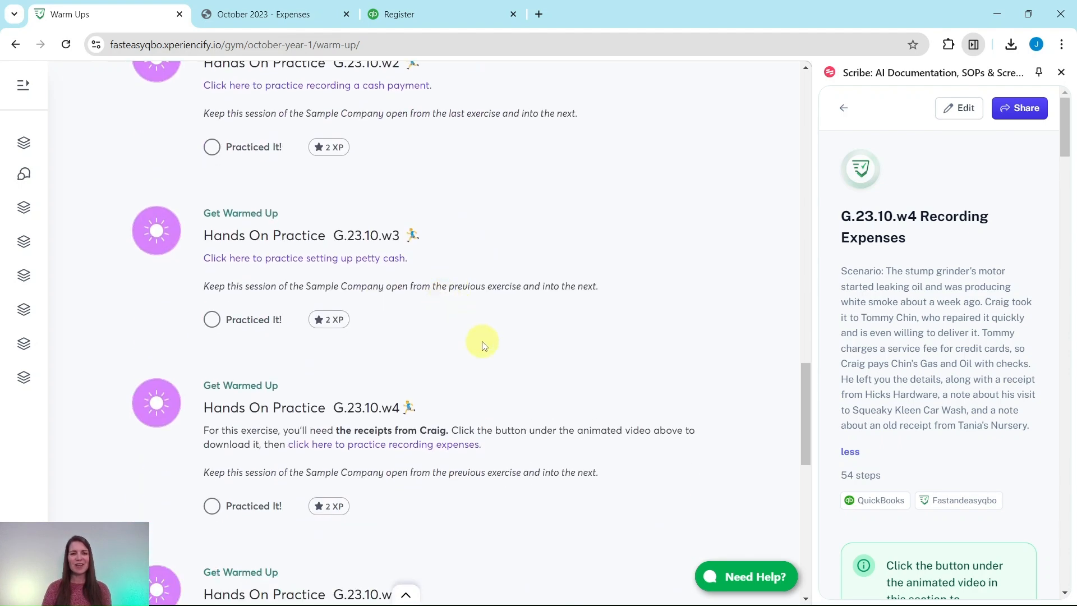
scroll(481, 339, "down", 5)
scroll(431, 408, "down", 2)
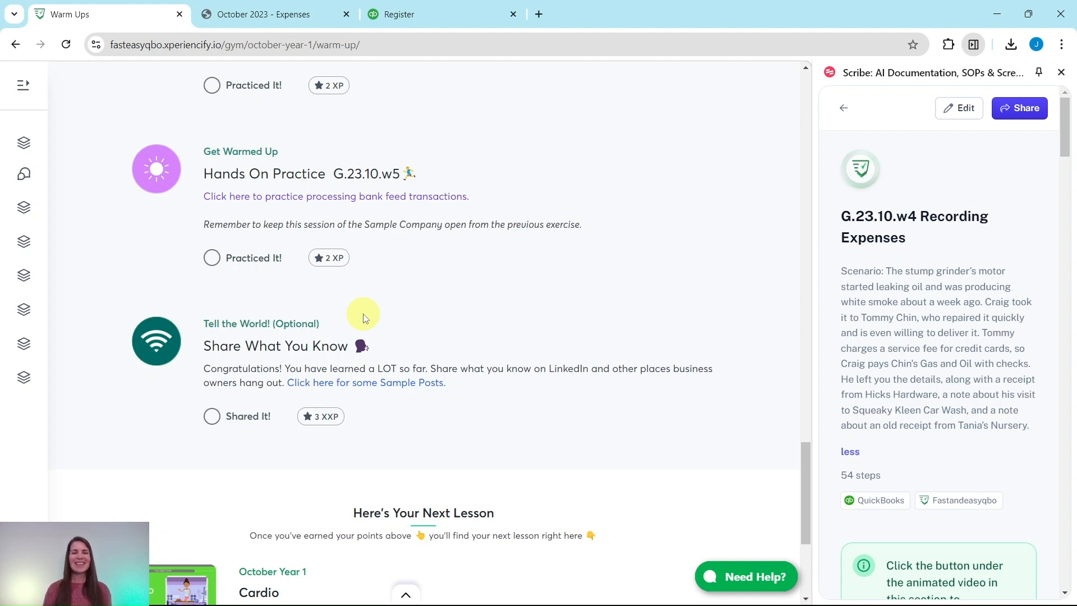
scroll(363, 318, "up", 5)
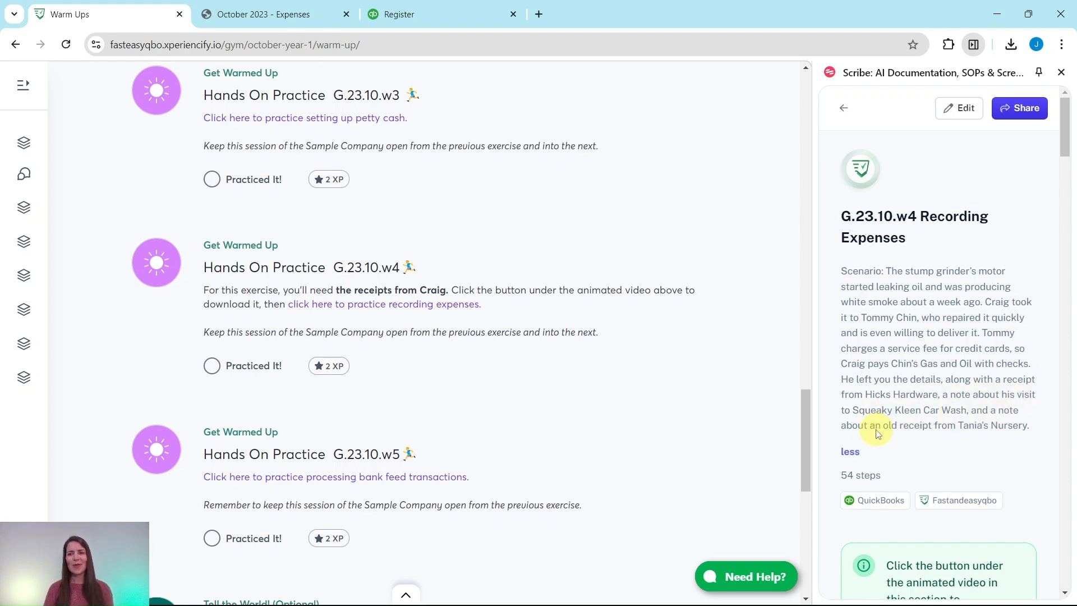
scroll(924, 428, "down", 5)
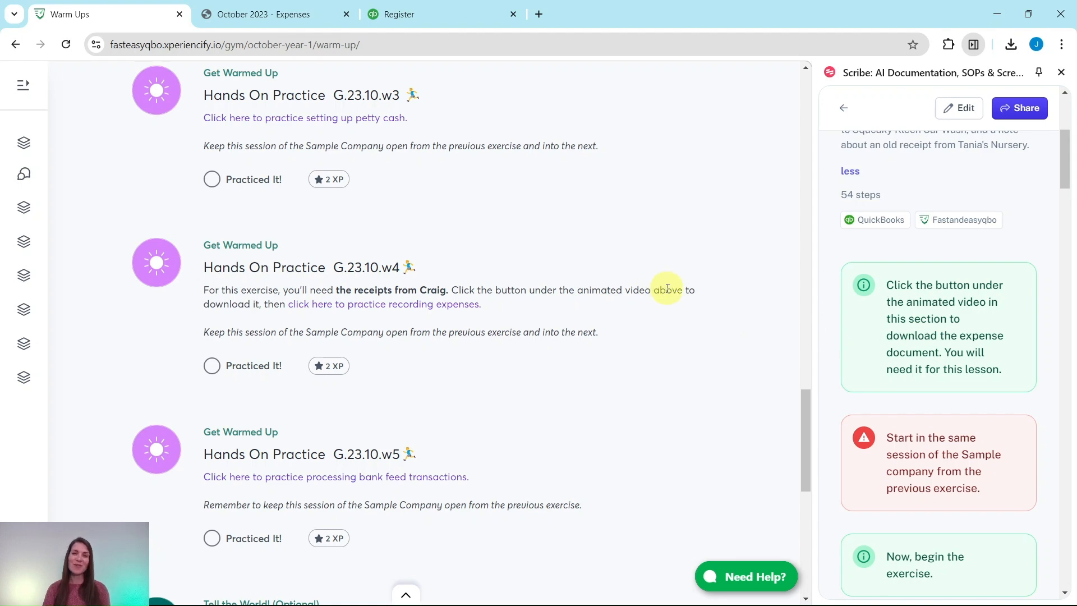
- Locate the Receipts download under the animated video on the Warm Ups page
scroll(667, 288, "up", 10)
scroll(671, 323, "up", 10)
scroll(686, 311, "up", 4)
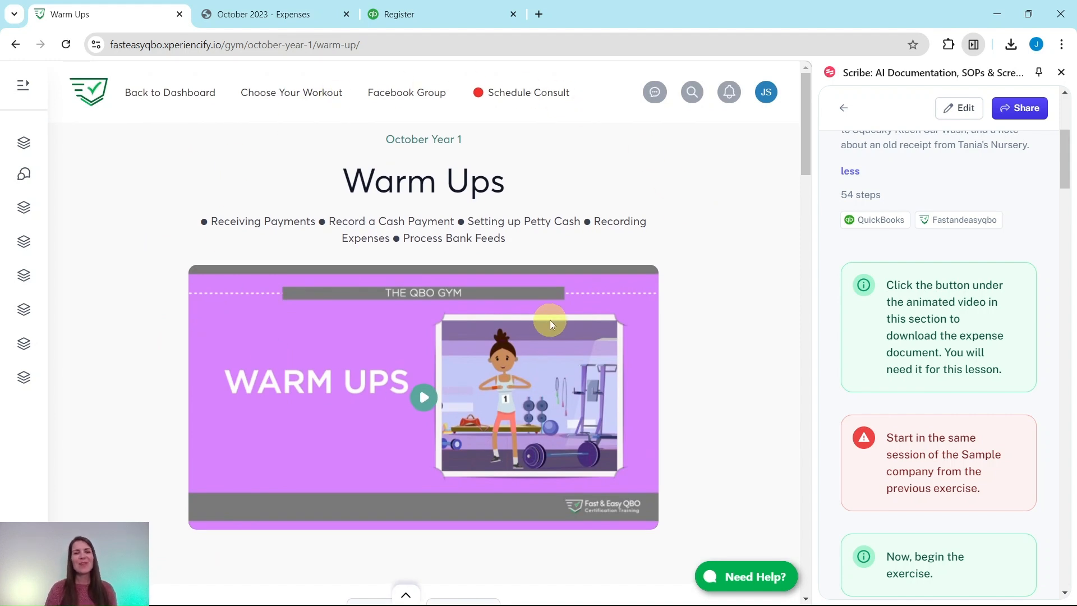
scroll(549, 320, "down", 2)
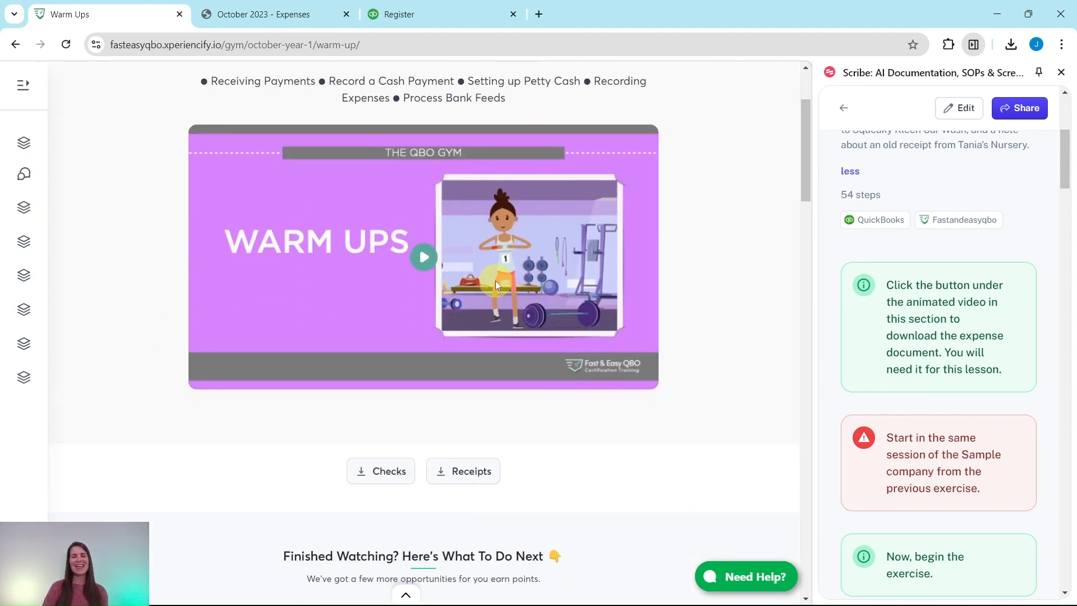
scroll(505, 409, "down", 2)
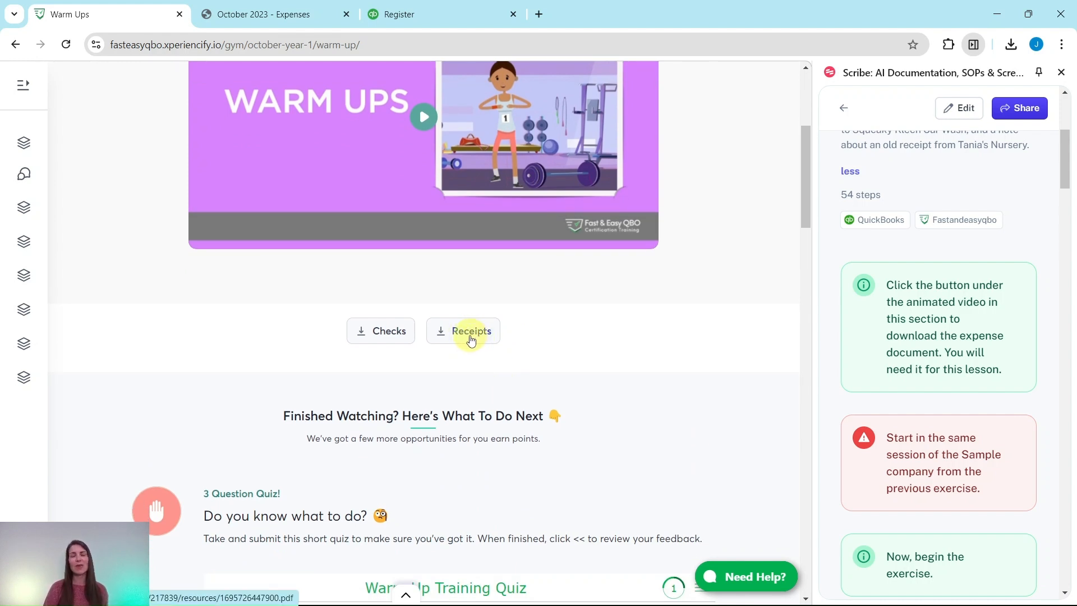
- Switch to the October 2023 - Expenses PDF and examine all of its sample receipts and notes
left_click(258, 15)
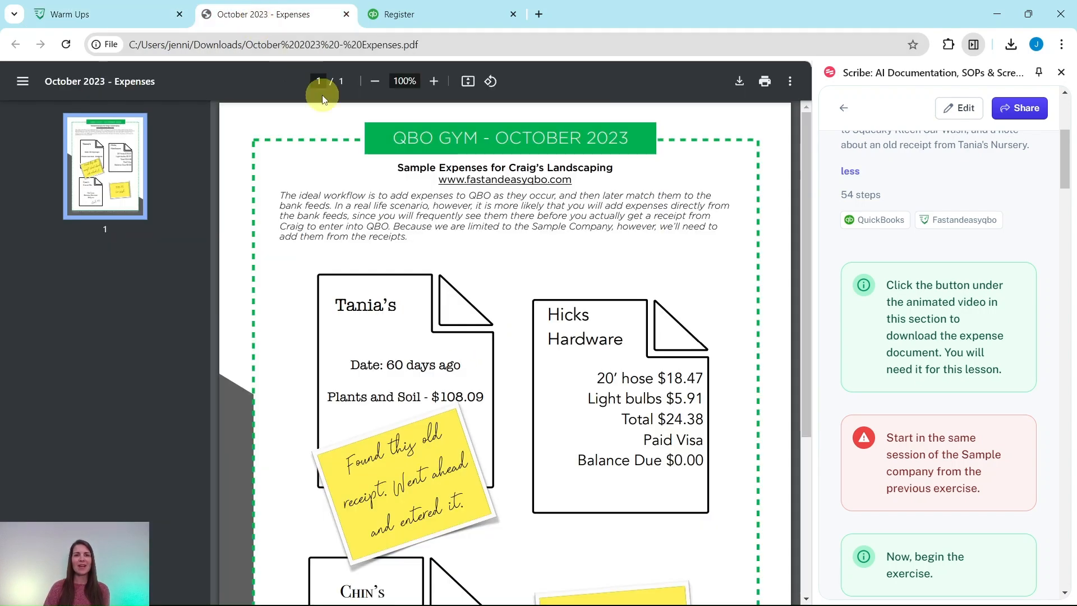
scroll(637, 306, "down", 4)
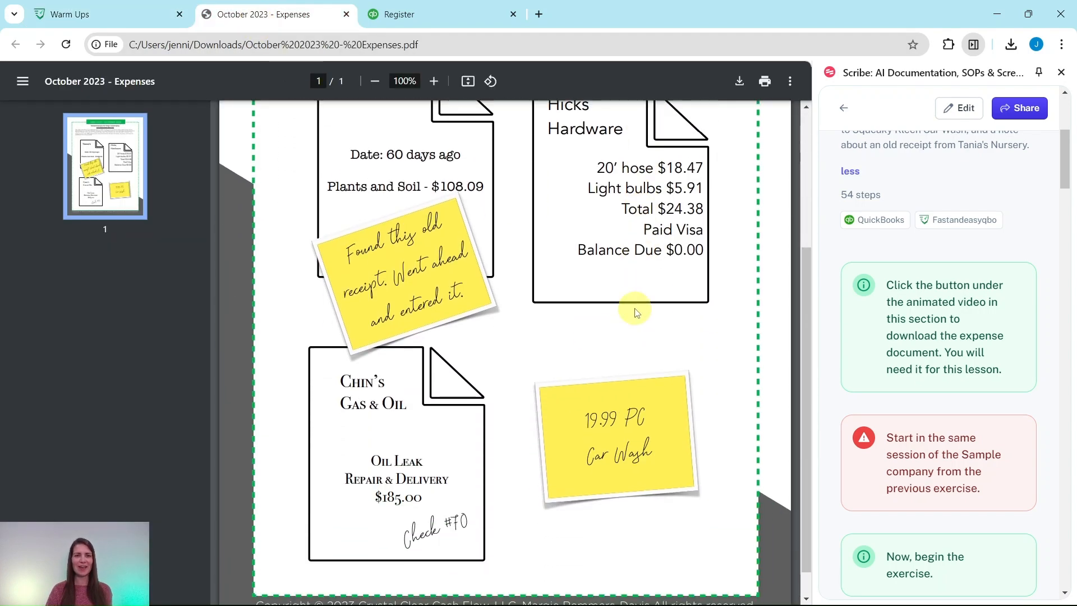
scroll(551, 230, "up", 1)
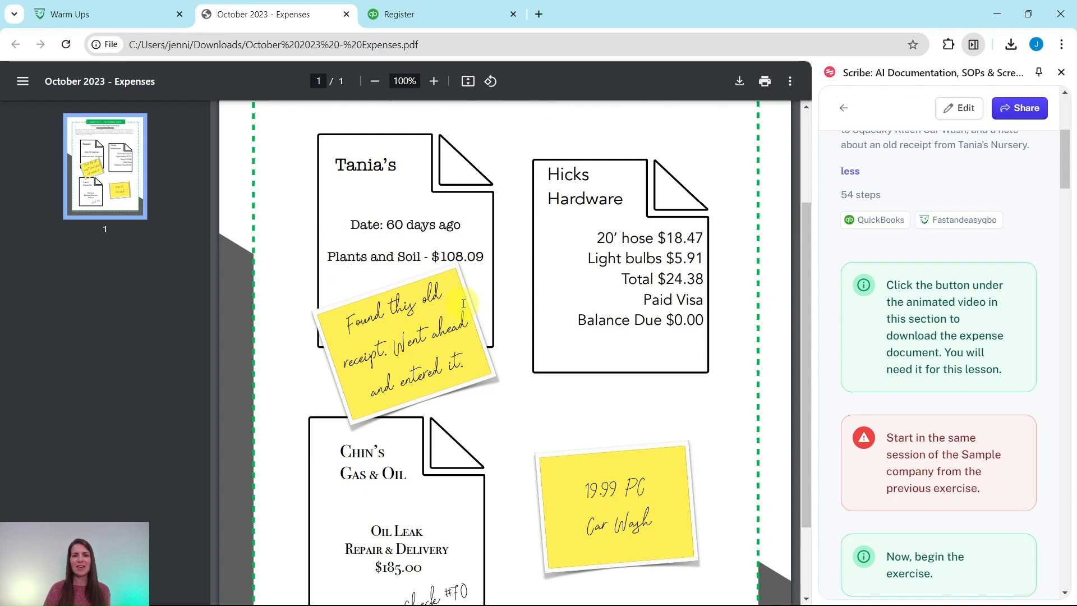
scroll(538, 207, "down", 1)
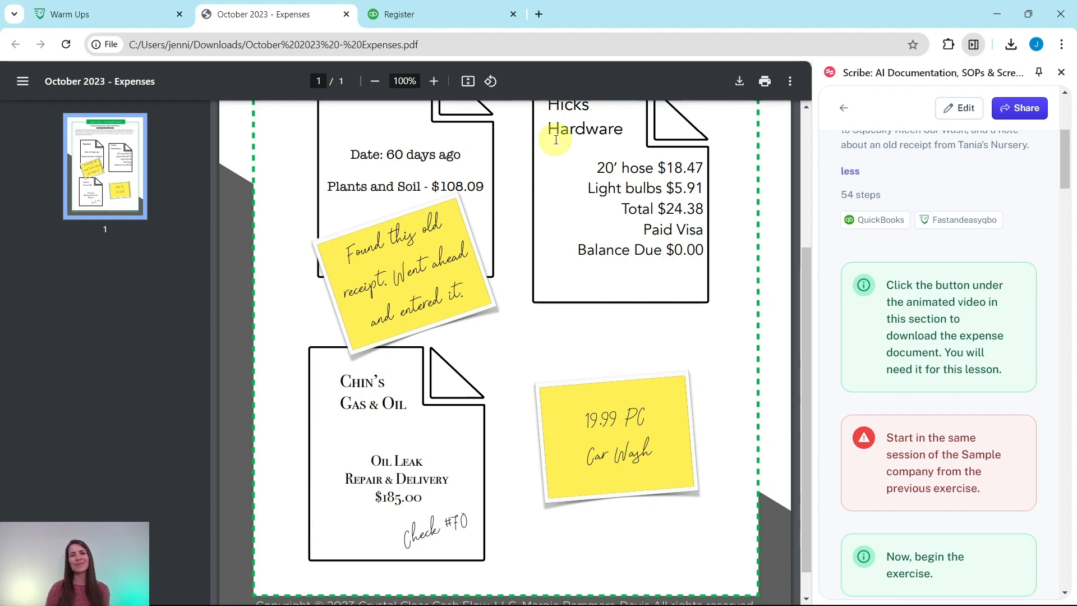
- Switch to the QuickBooks Online bank register and read the guide's introduction to the Chin's Gas and Oil expense
left_click(406, 14)
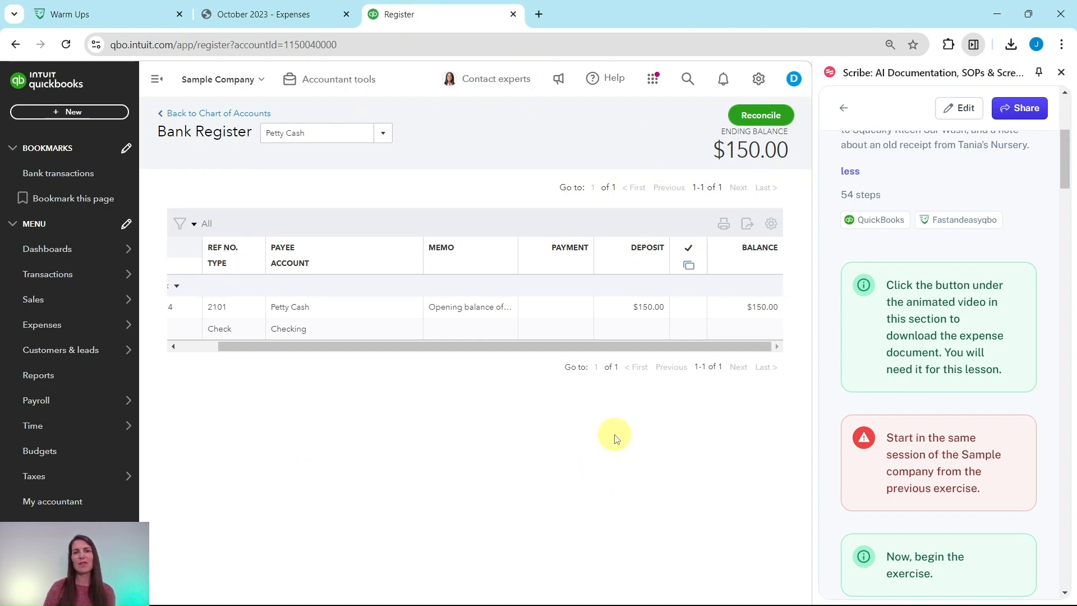
scroll(926, 348, "down", 6)
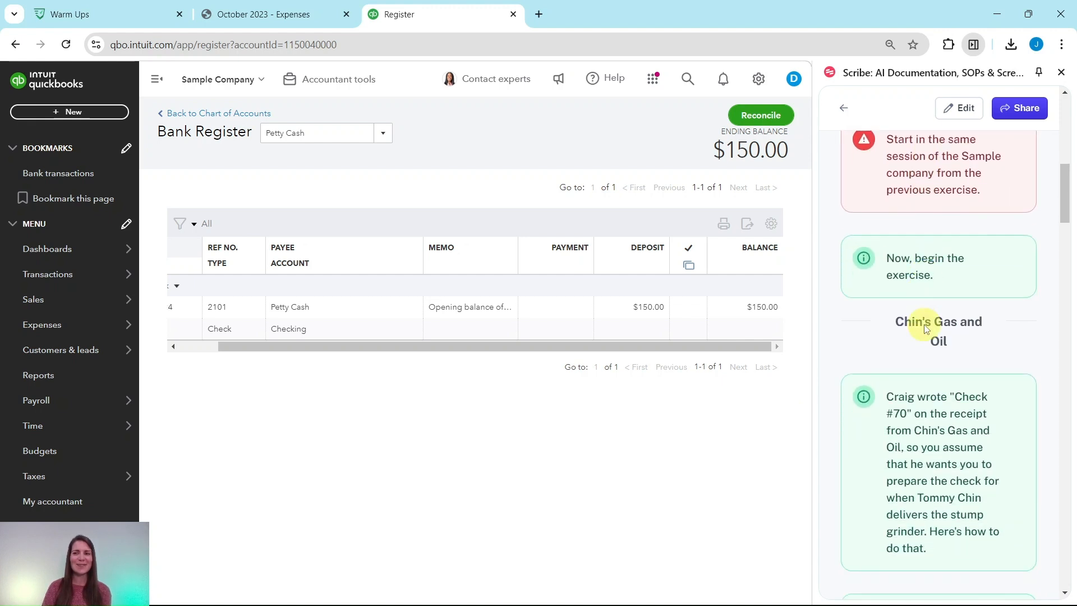
scroll(926, 328, "down", 1)
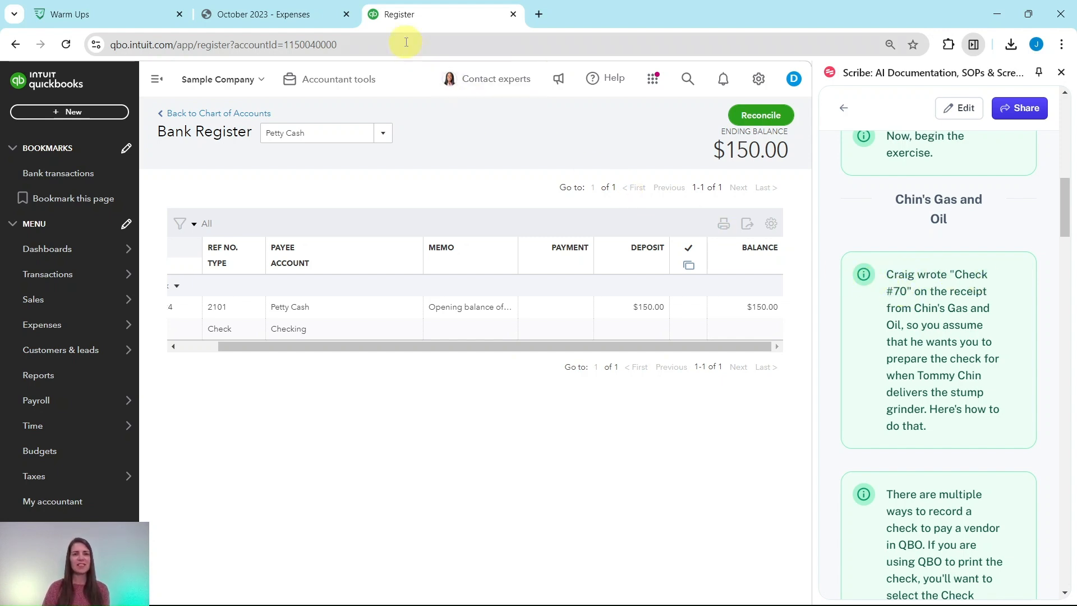
- Check the Chin's Gas & Oil receipt in the expenses PDF against the guide's instructions for recording a vendor check
left_click(274, 15)
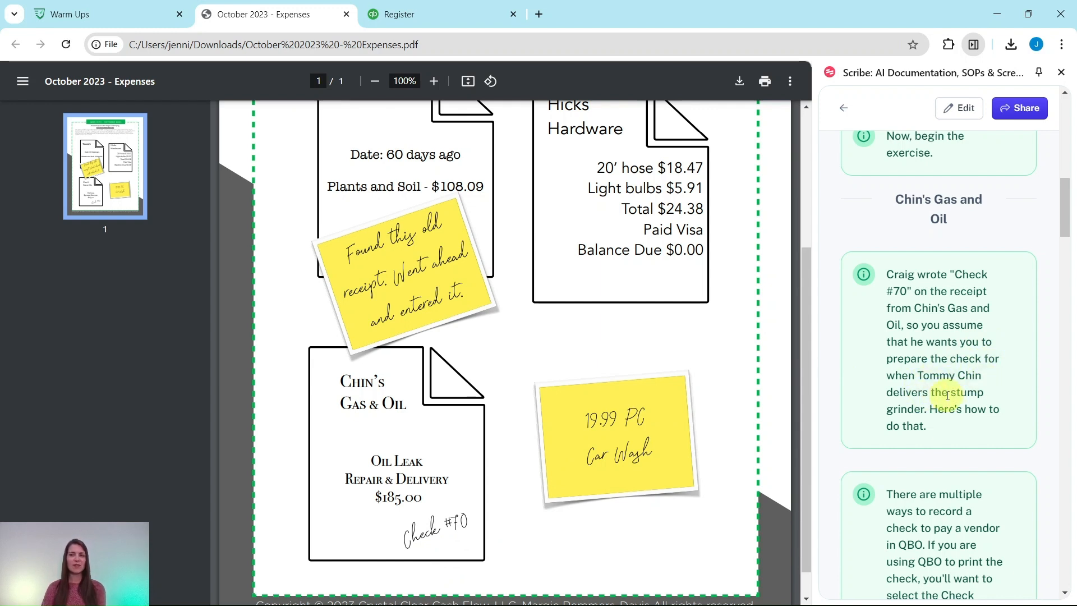
scroll(942, 365, "down", 6)
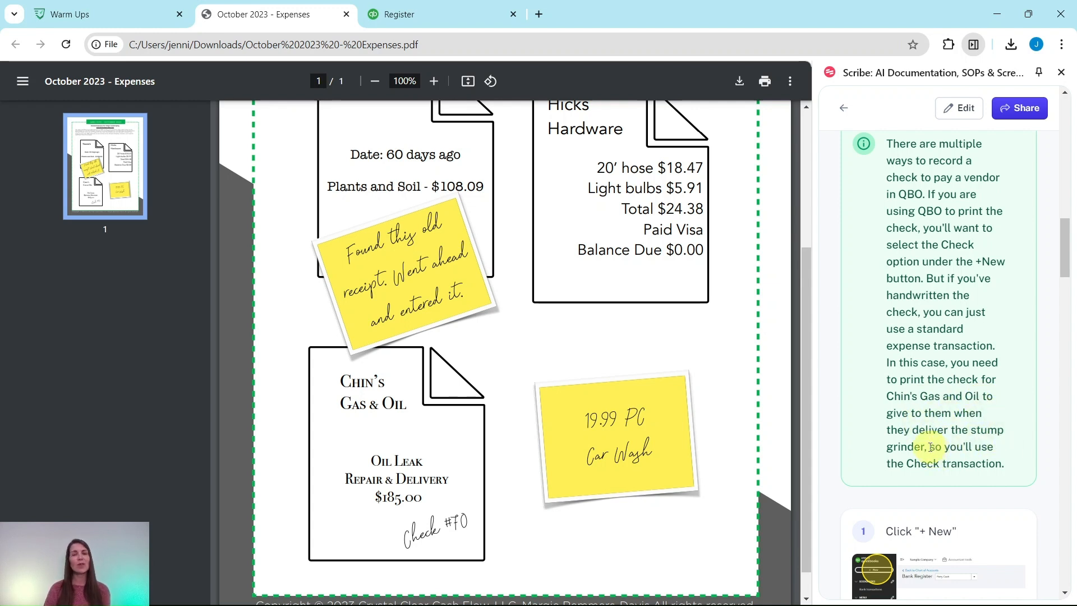
scroll(926, 399, "down", 5)
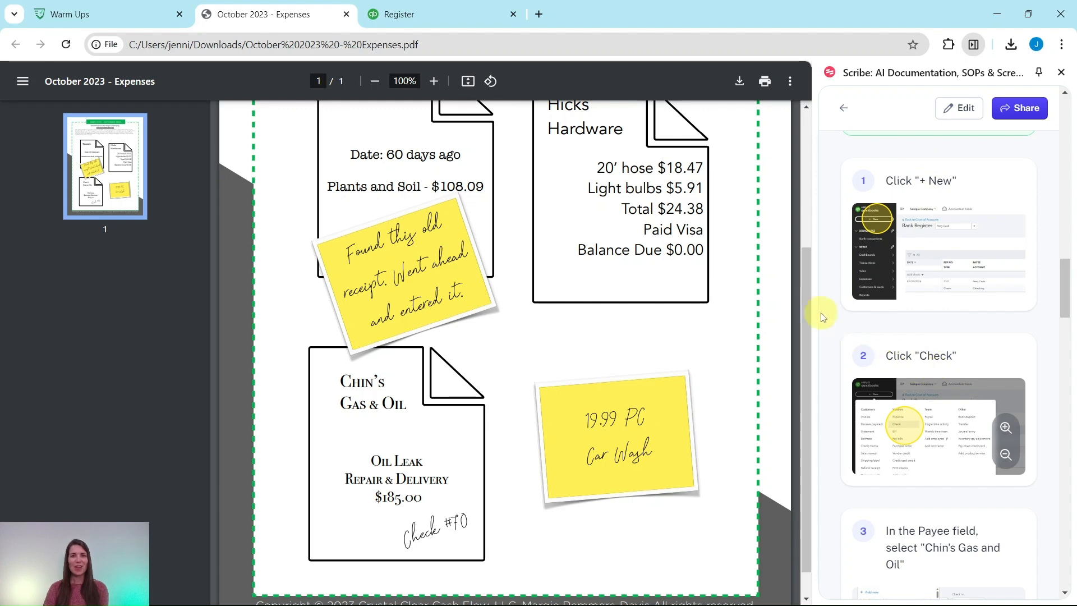
- Switch back to QuickBooks Online and start a new vendor check
left_click(423, 12)
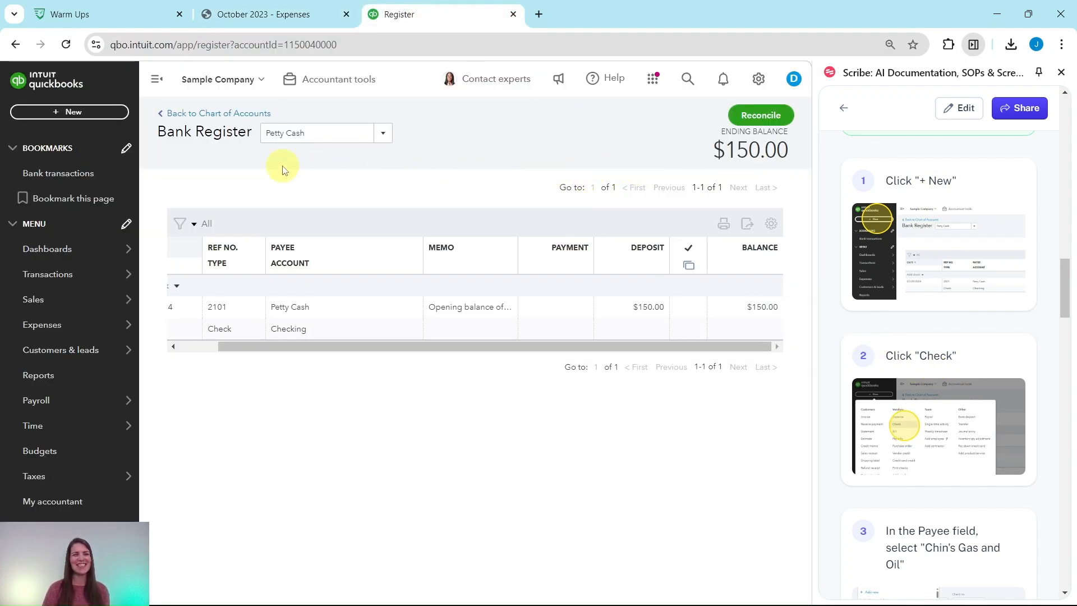
left_click(66, 113)
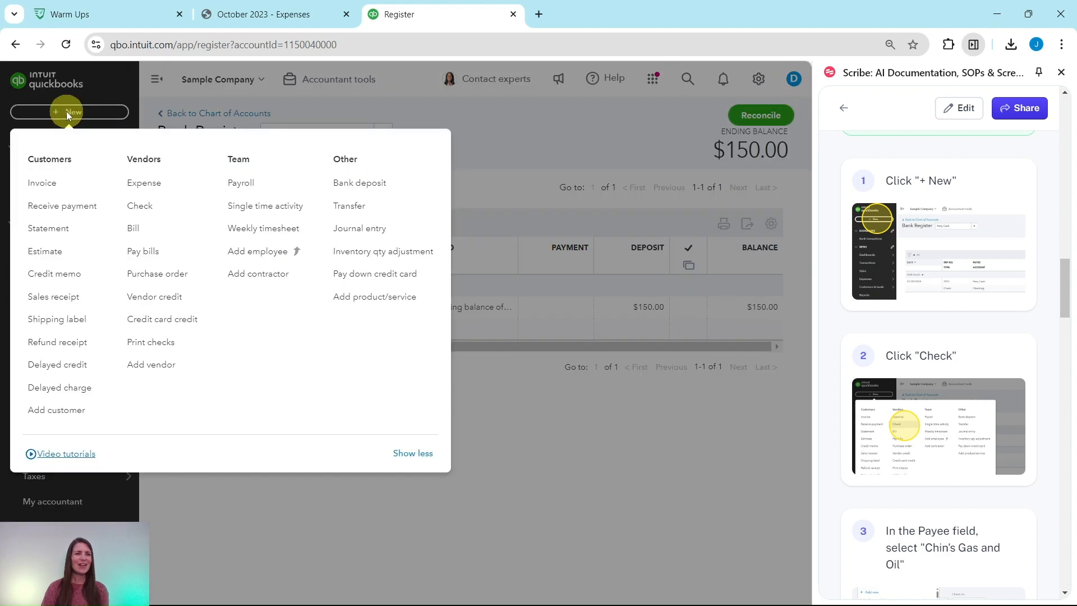
left_click(145, 208)
scroll(962, 264, "down", 5)
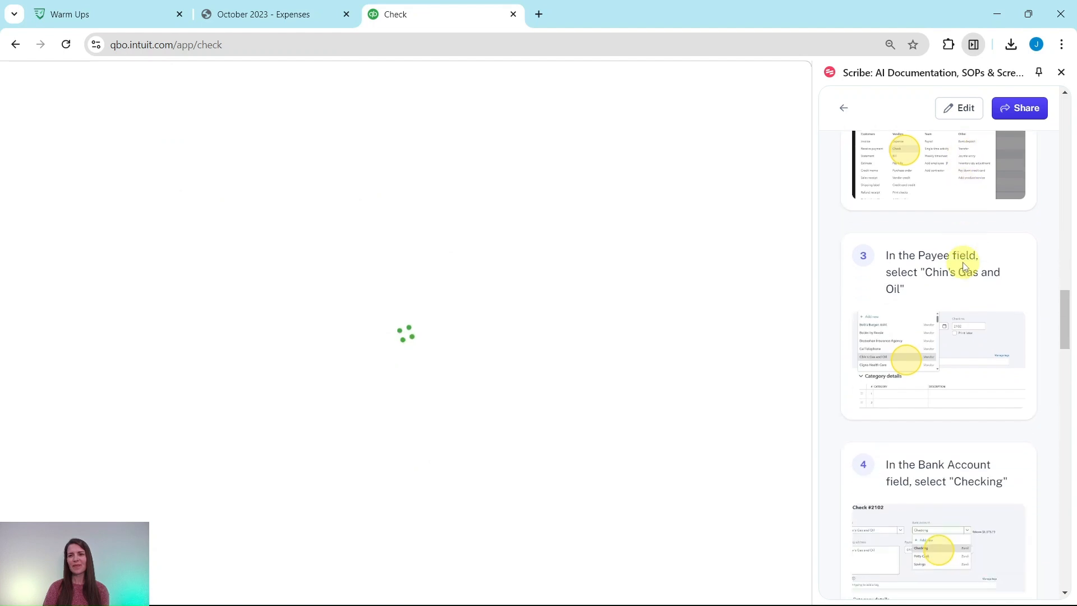
- Select Chin's Gas and Oil as the payee of the check
scroll(964, 266, "down", 2)
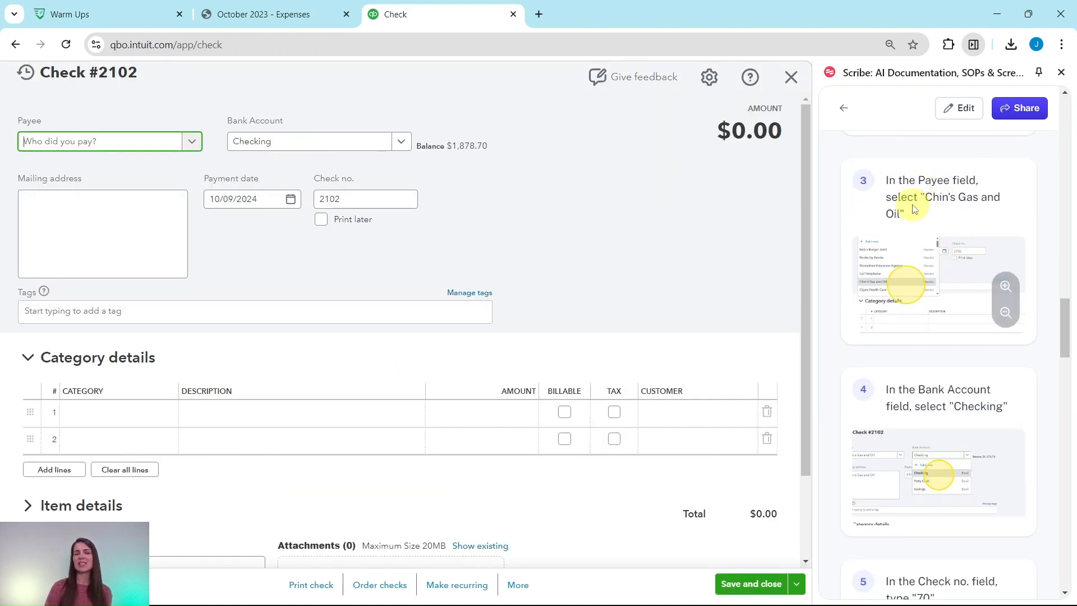
left_click(185, 143)
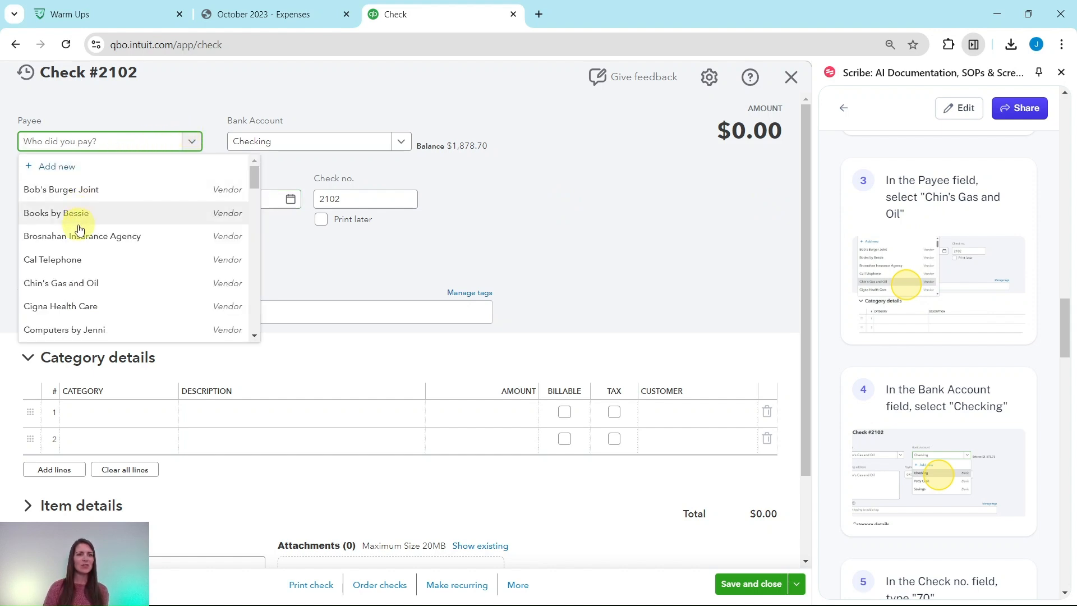
left_click(97, 290)
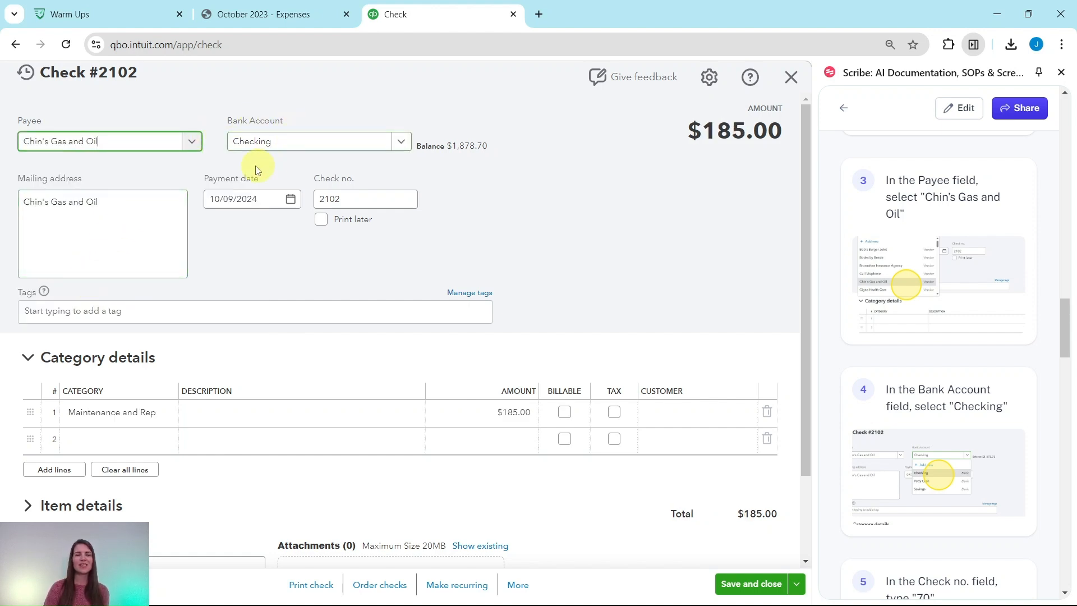
- Select Checking as the check's bank account and set the check number to 70
left_click(402, 143)
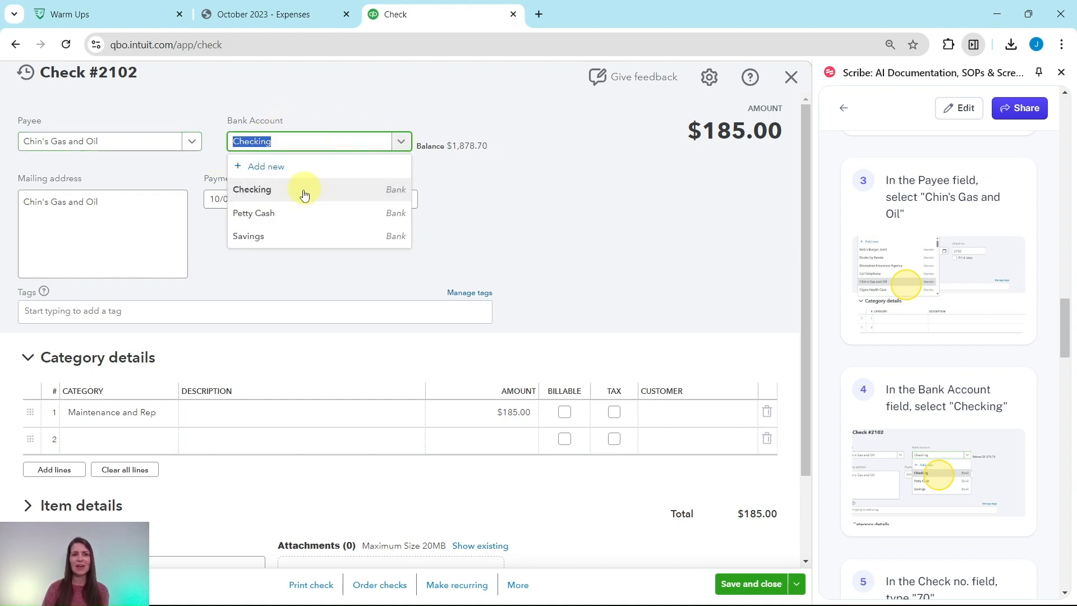
left_click(275, 192)
scroll(936, 269, "down", 6)
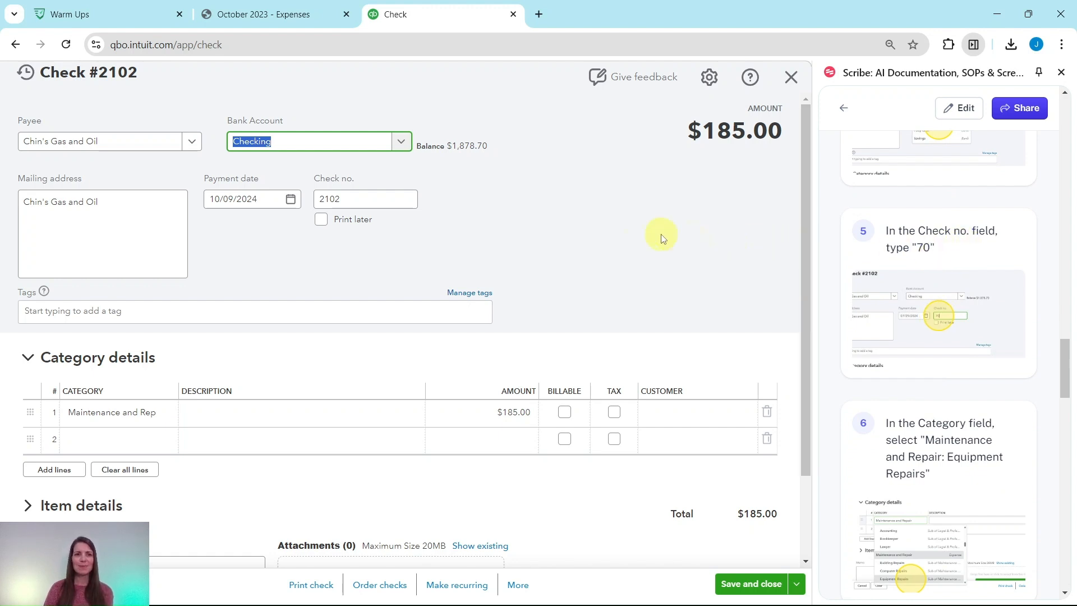
left_click(356, 200)
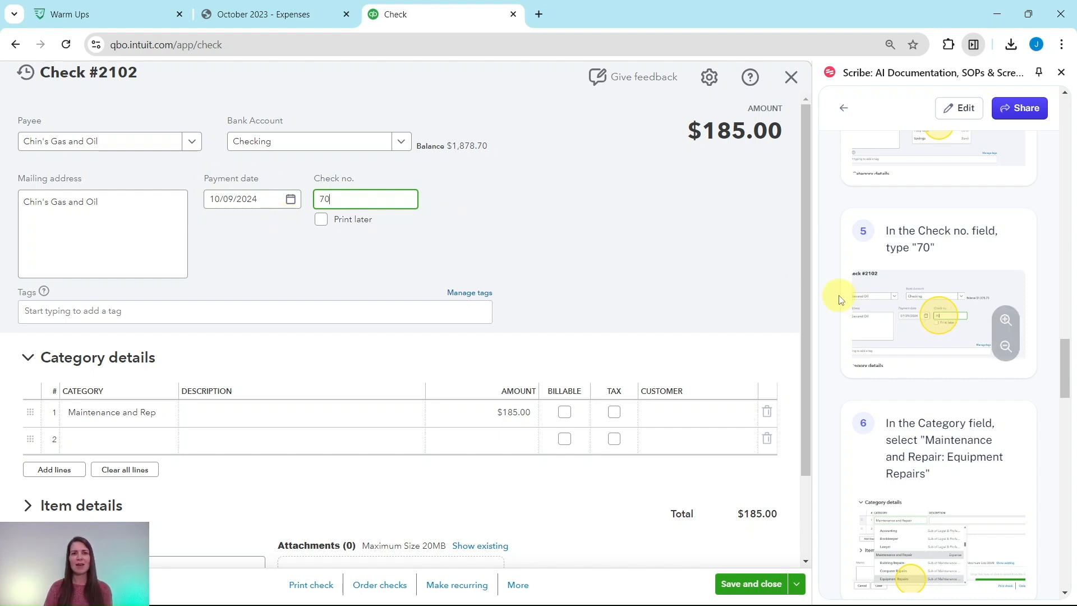
- Set the category of the check's first line to Maintenance and Repair: Equipment Repairs
scroll(931, 323, "down", 3)
scroll(931, 325, "down", 1)
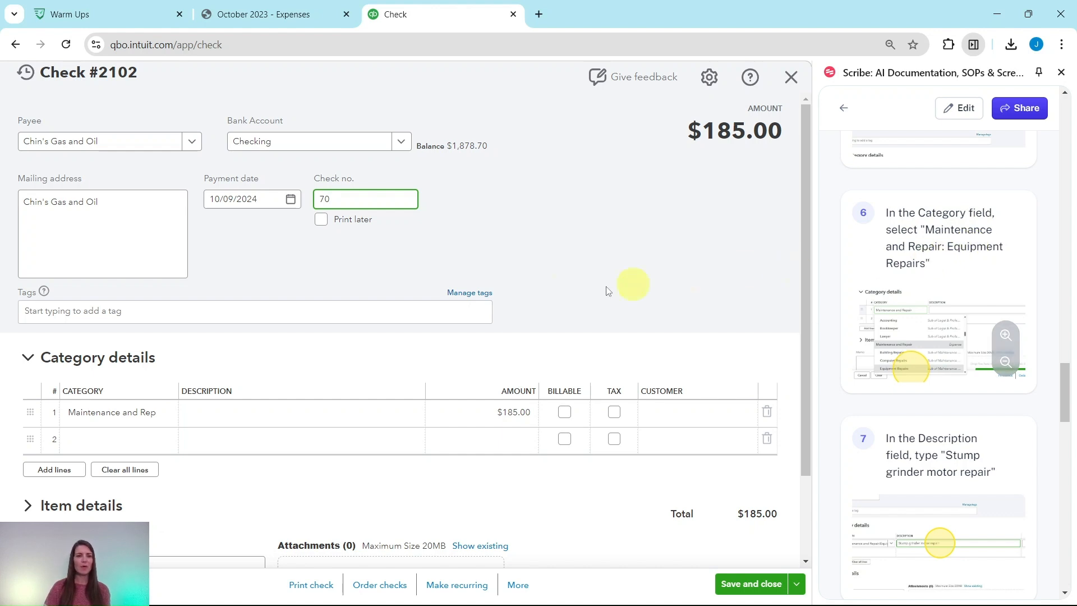
left_click(118, 412)
left_click(135, 412)
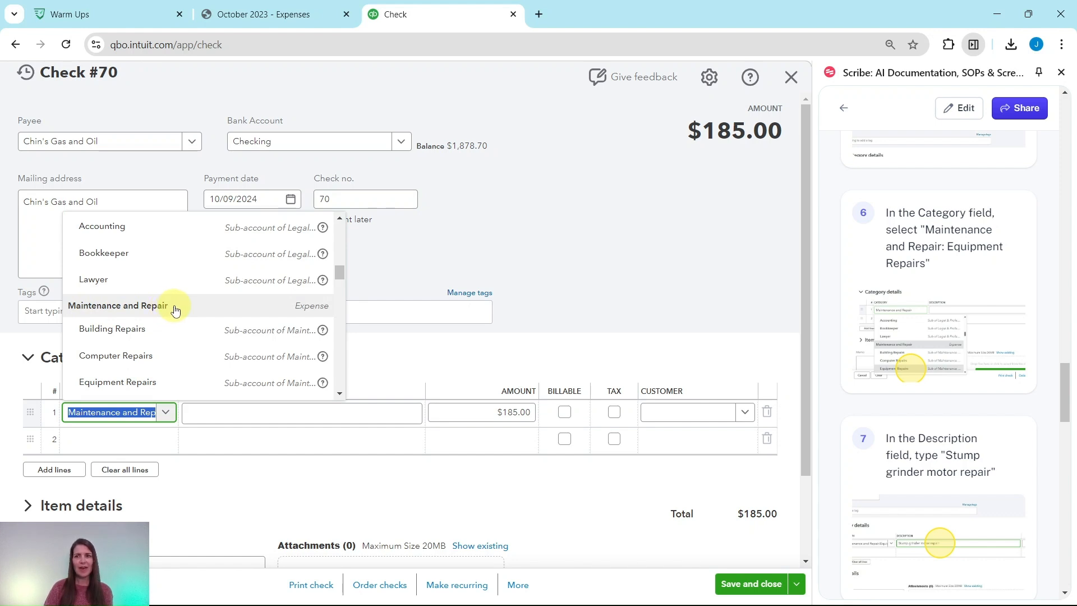
scroll(168, 300, "down", 1)
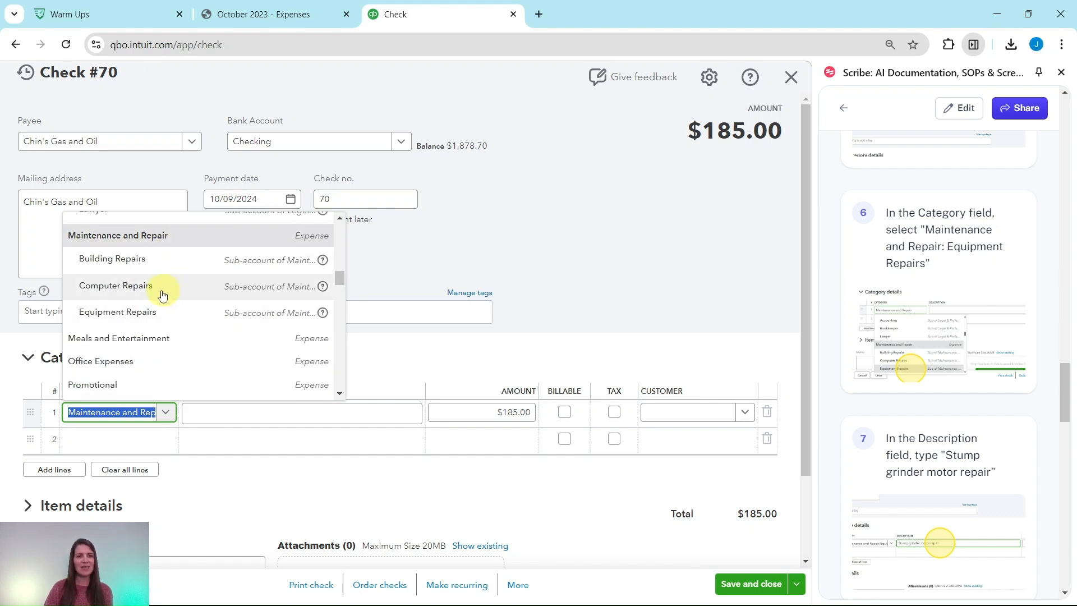
left_click(163, 318)
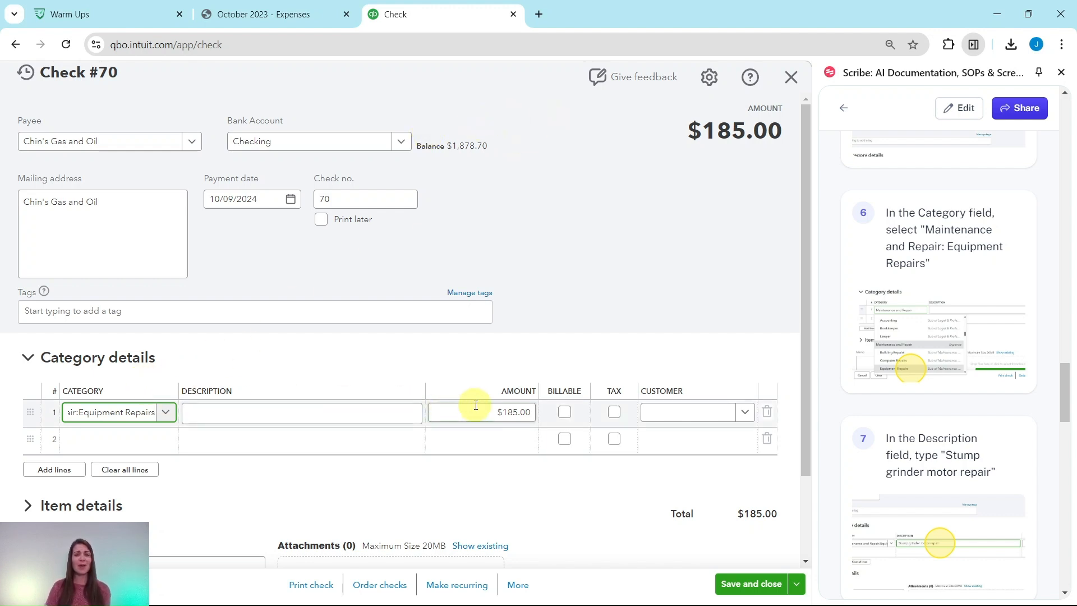
- Describe the first line as "Stump grinder motor repair" and compare its amount with the Chin's Gas & Oil receipt in the expenses PDF
scroll(919, 381, "down", 3)
scroll(924, 385, "down", 2)
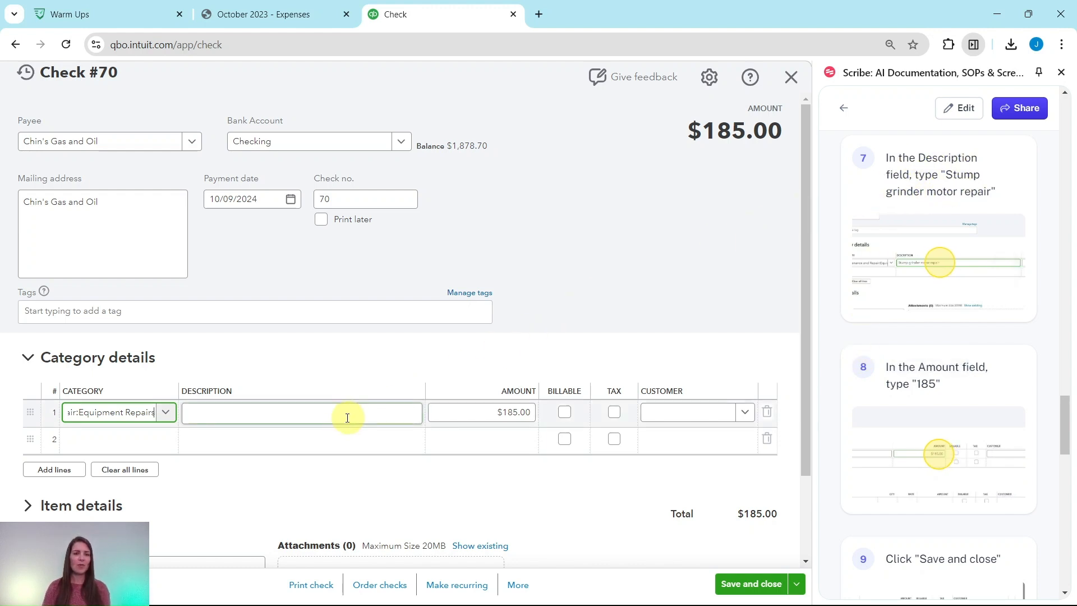
left_click(327, 415)
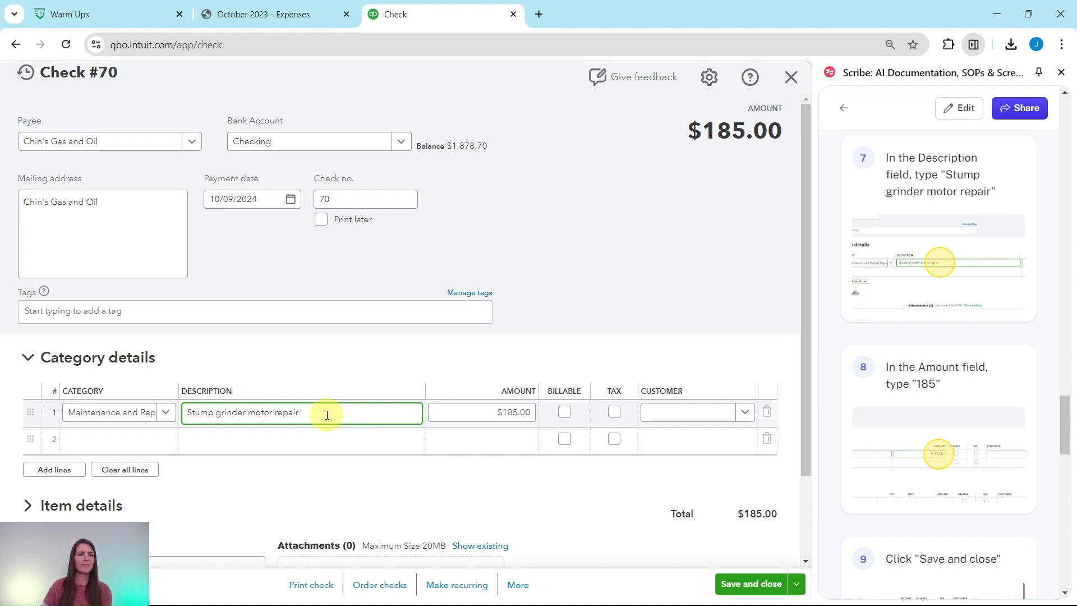
left_click(258, 16)
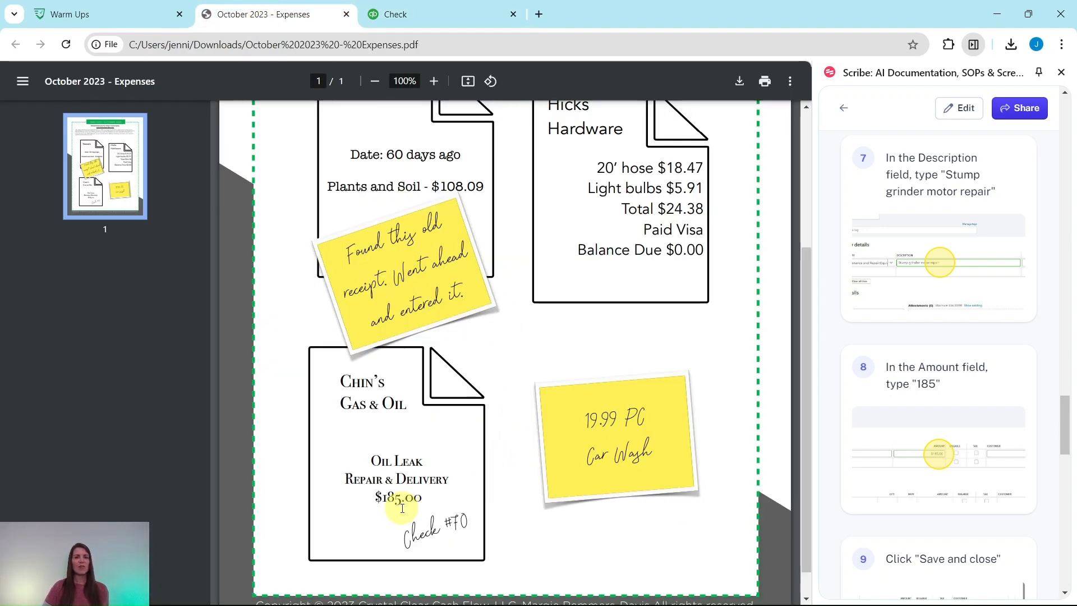
left_click(439, 18)
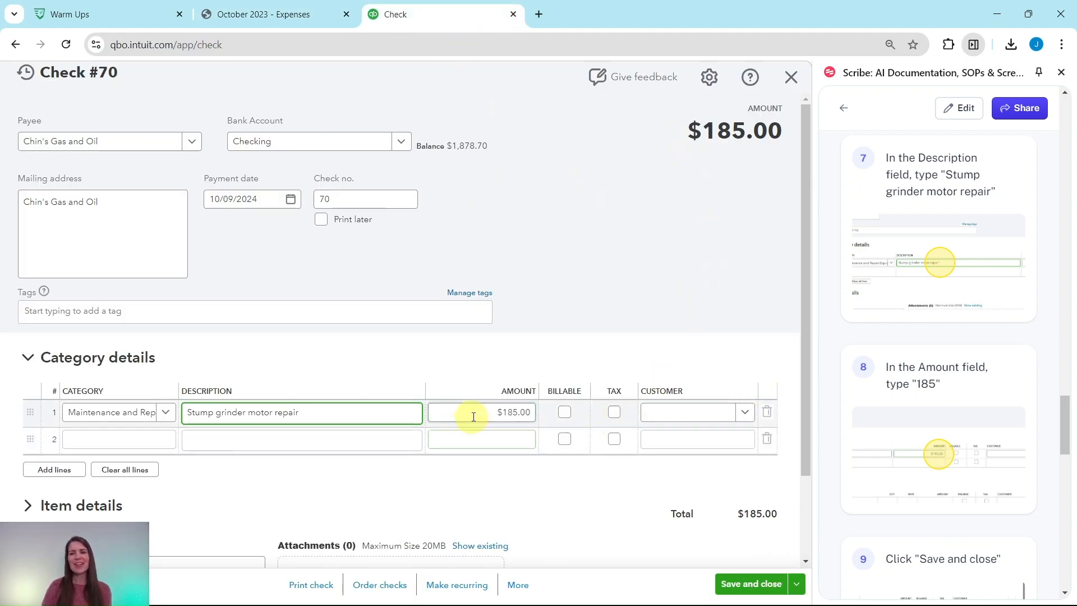
- Try to save and close the check, declining to save it with the duplicate number 70
scroll(942, 336, "down", 4)
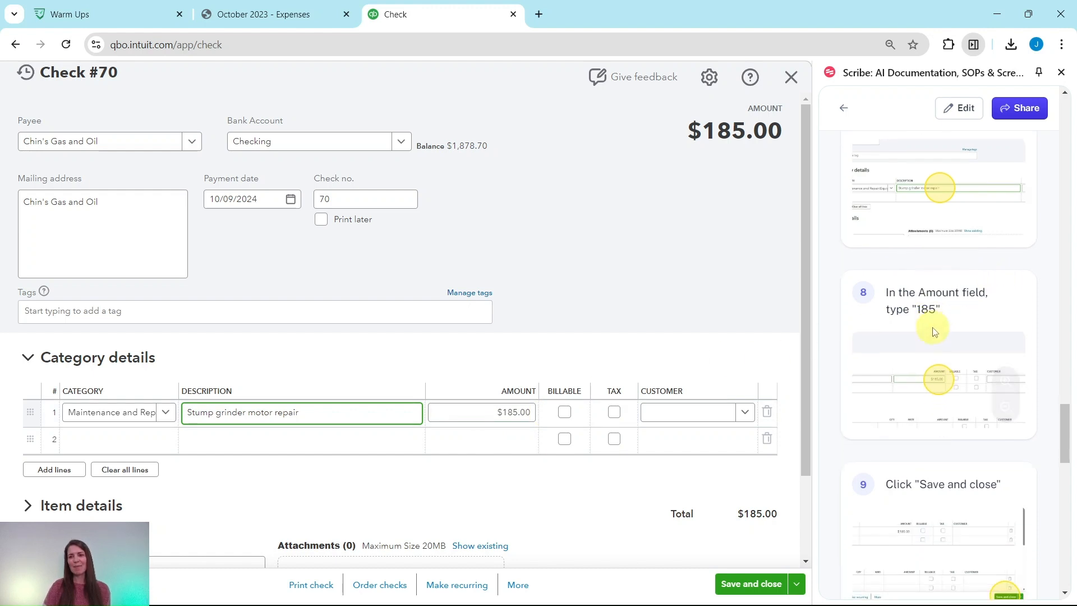
scroll(935, 321, "down", 2)
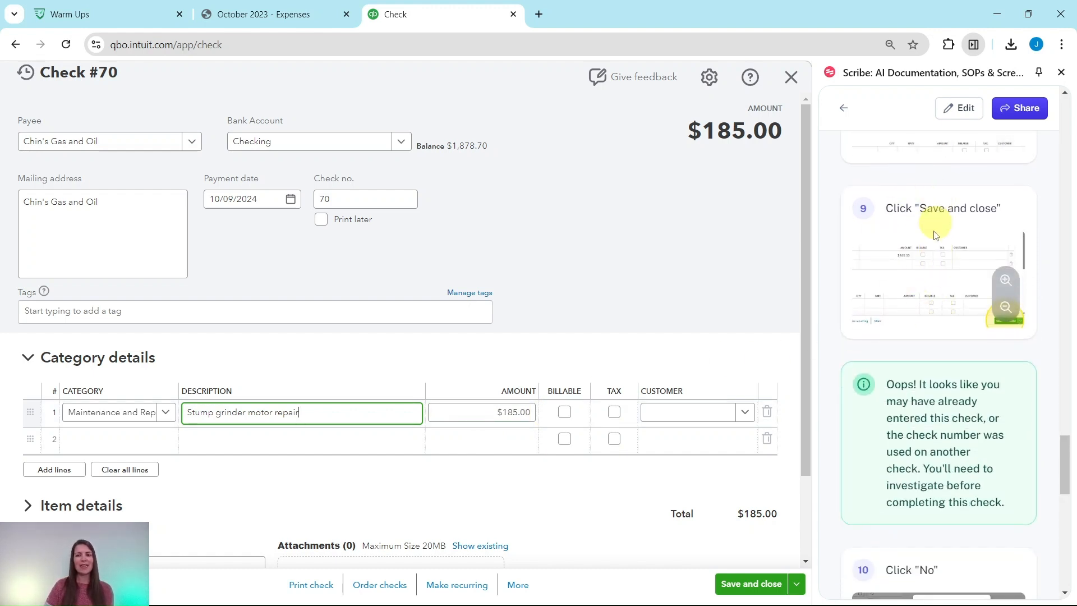
left_click(752, 586)
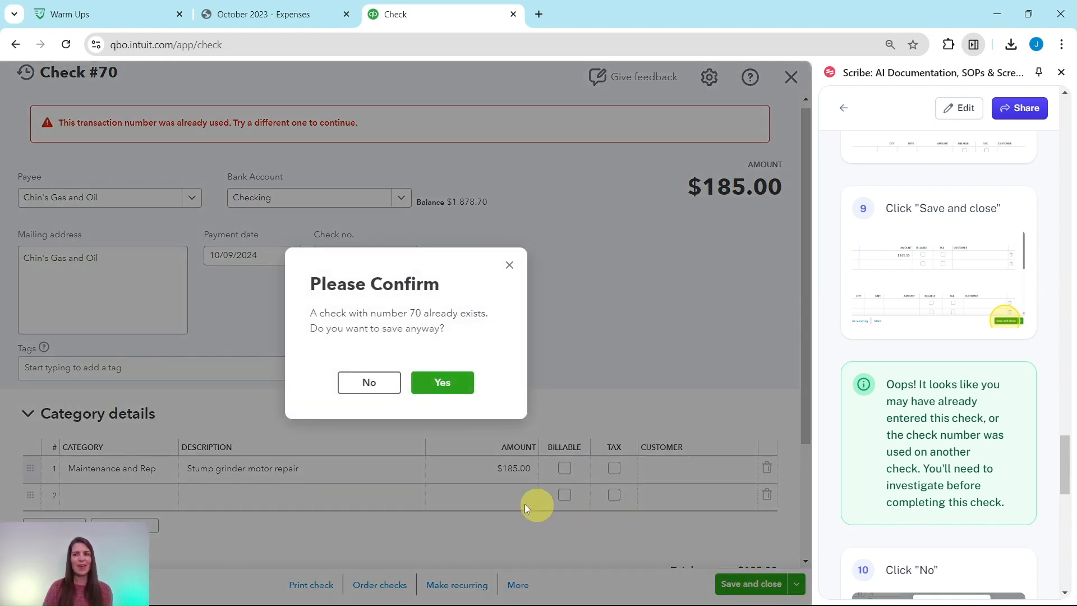
scroll(931, 356, "down", 2)
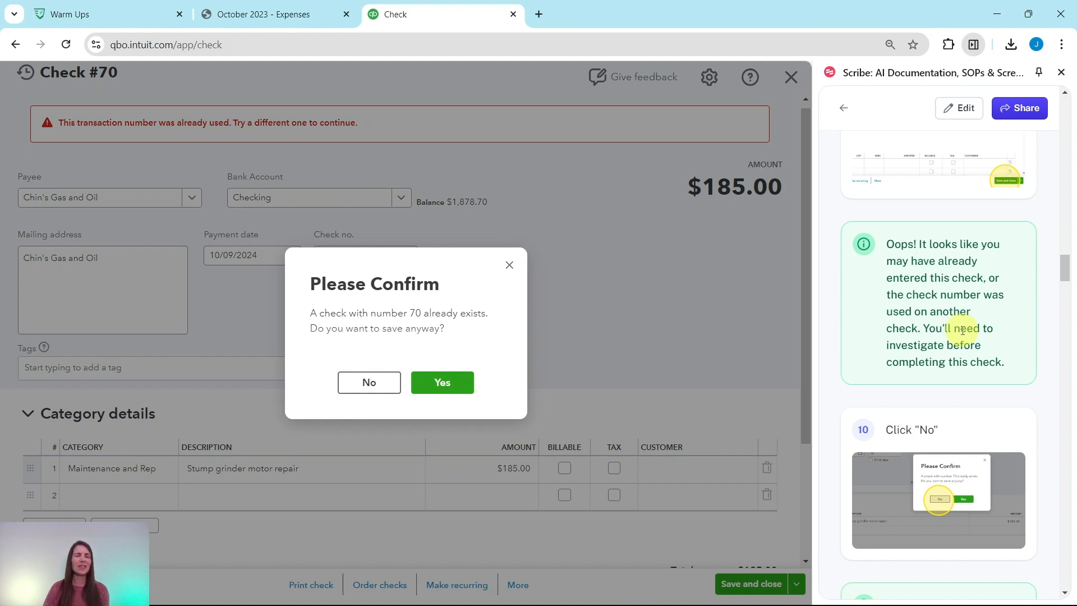
scroll(963, 334, "down", 4)
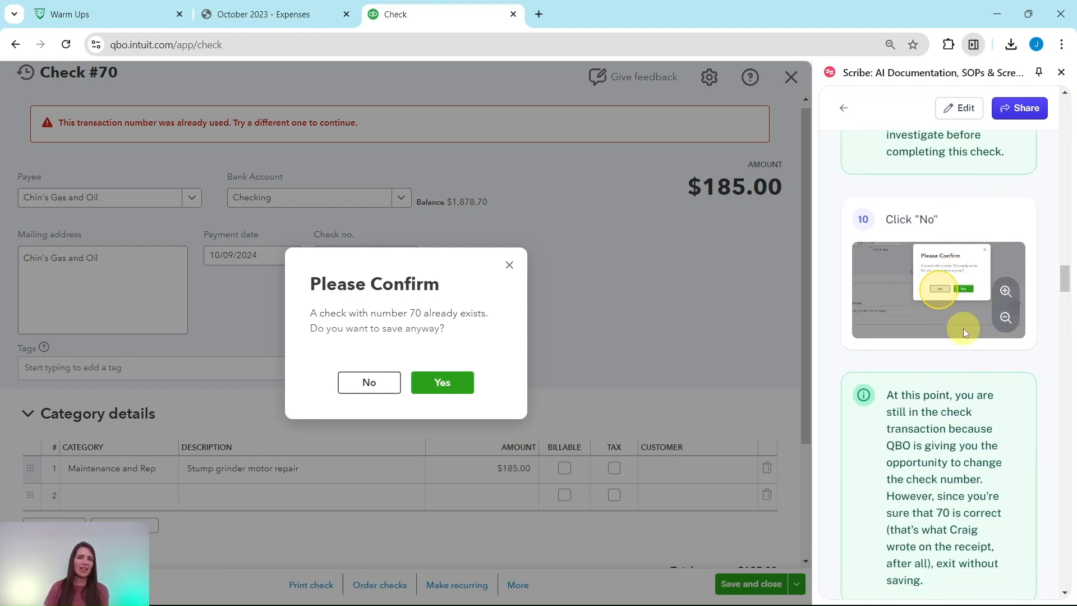
left_click(373, 385)
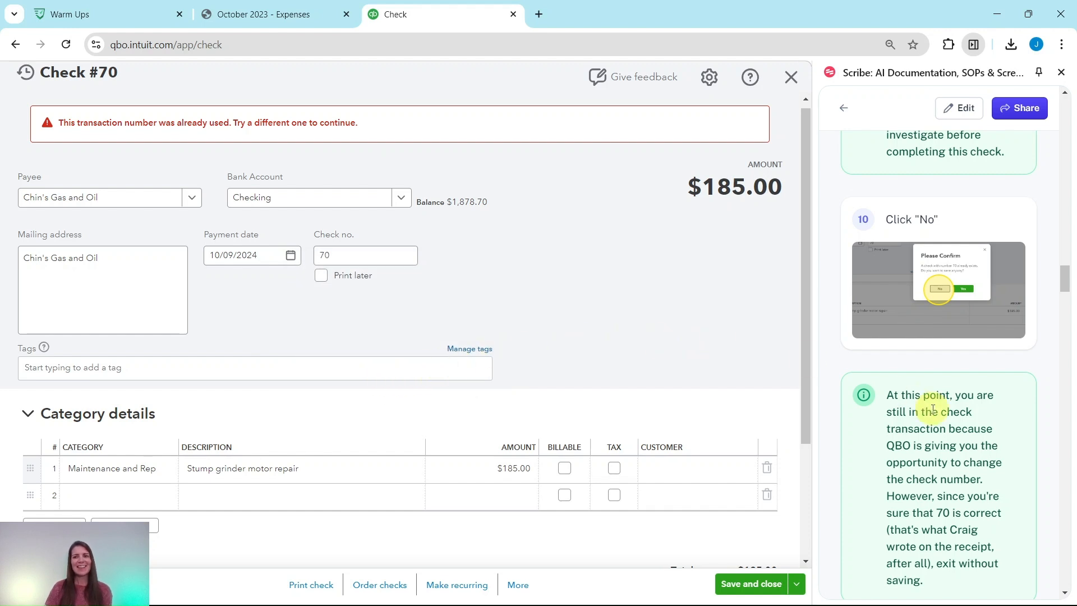
- Recheck the check number on the Chin's Gas & Oil receipt and exit the new check without saving
scroll(931, 401, "down", 3)
scroll(933, 408, "down", 1)
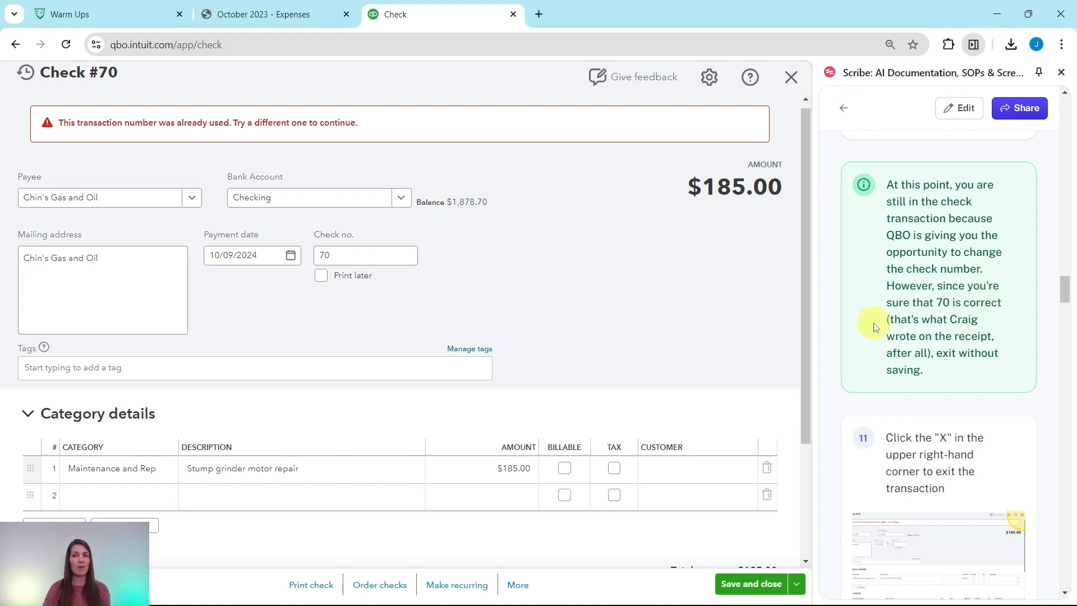
left_click(272, 14)
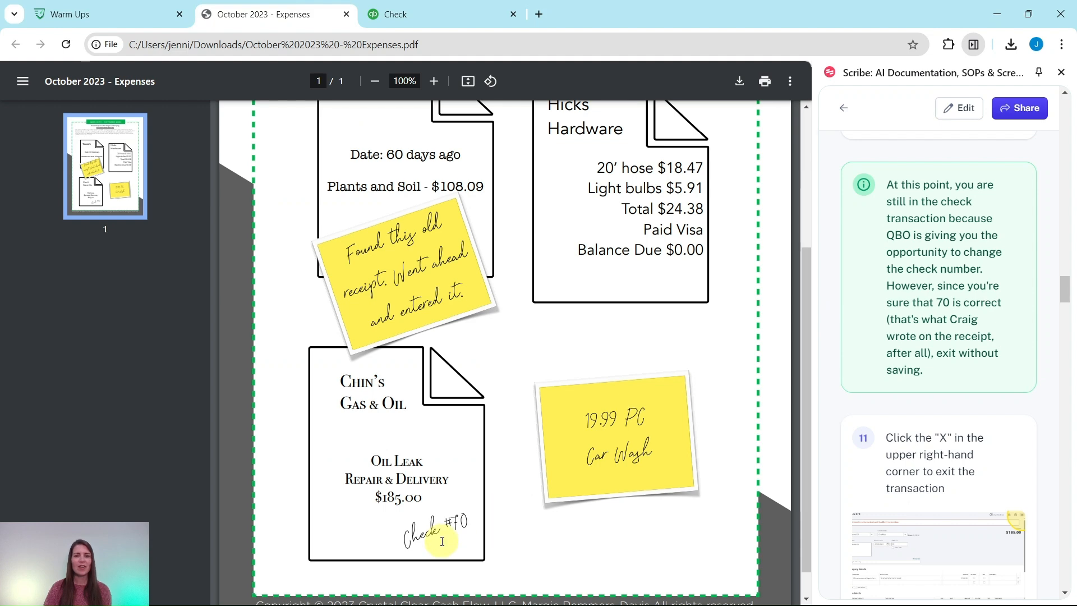
left_click(440, 16)
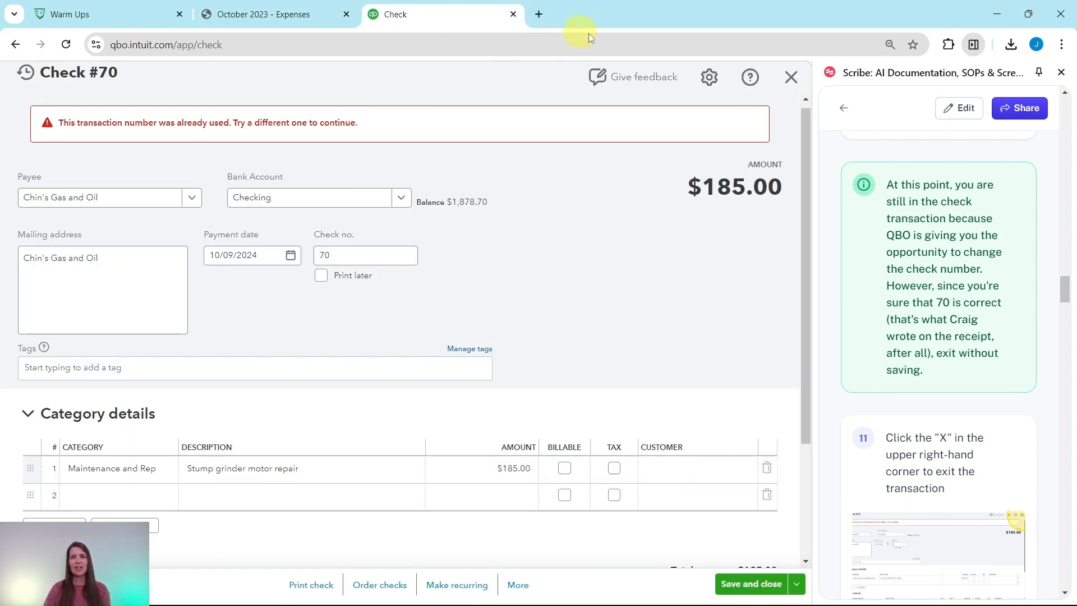
left_click(792, 79)
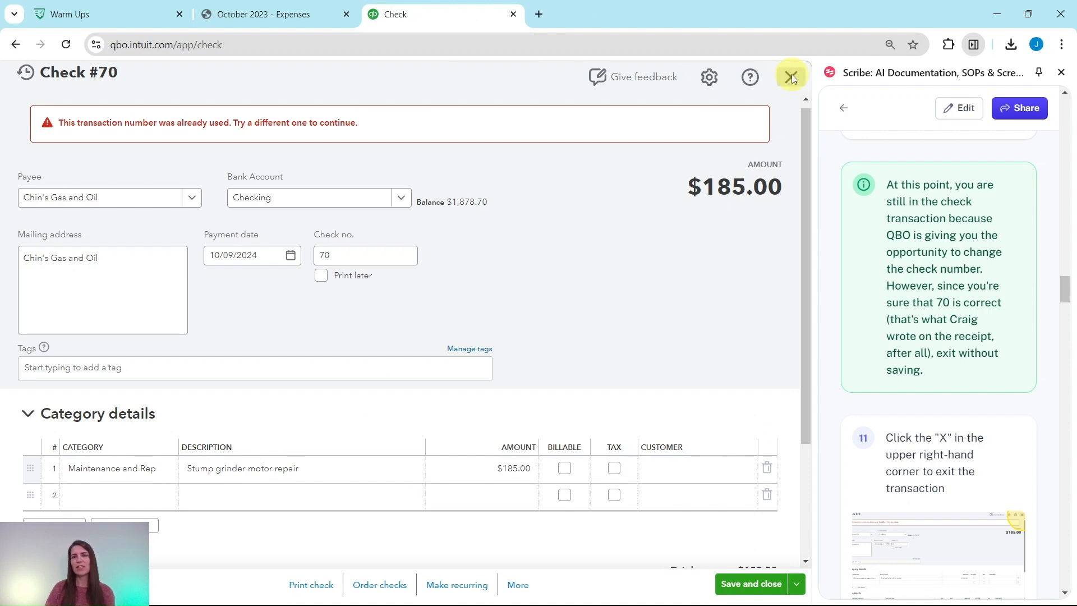
scroll(896, 270, "down", 1)
scroll(896, 271, "down", 7)
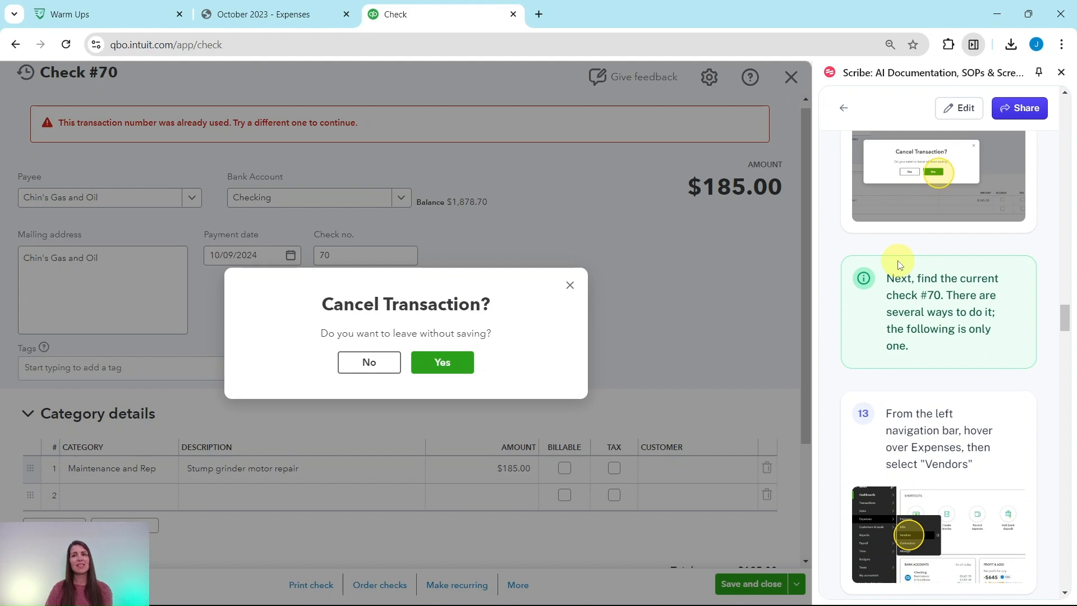
left_click(439, 363)
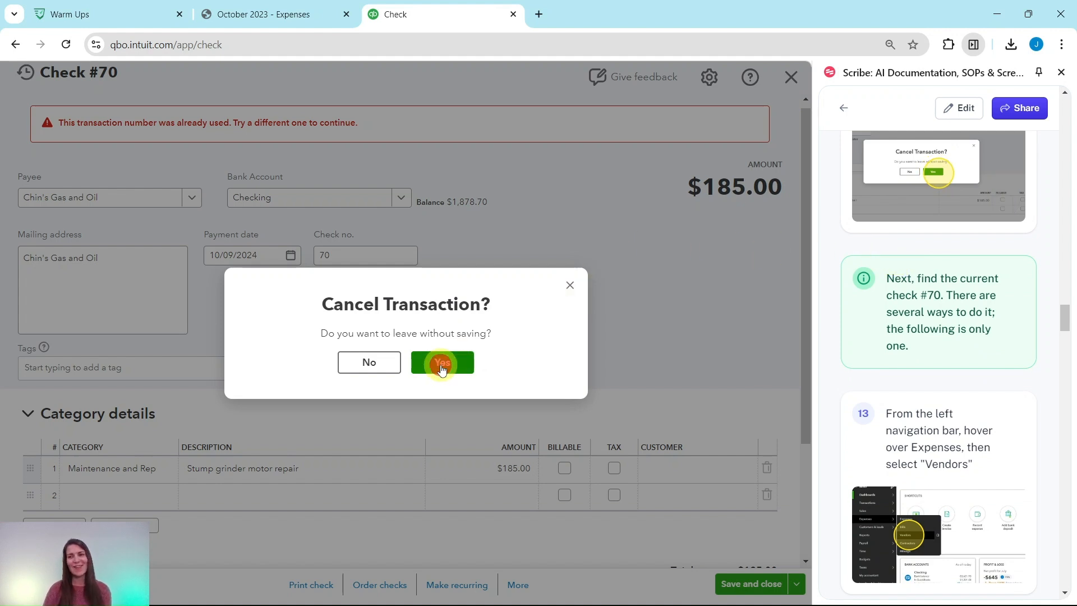
- Open the vendor list in the Expenses area
scroll(927, 272, "down", 3)
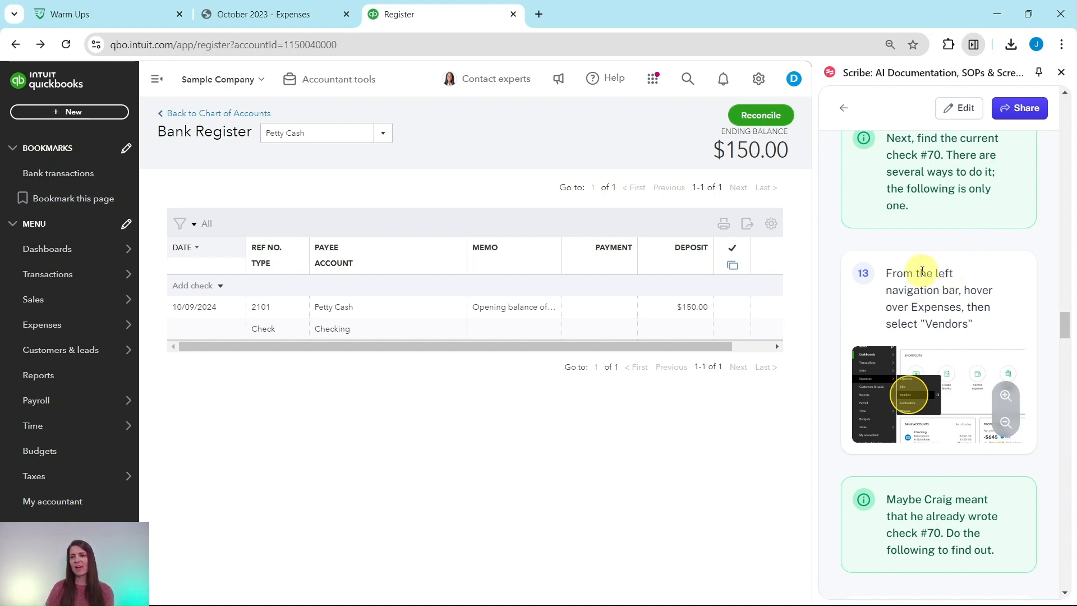
scroll(919, 241, "down", 1)
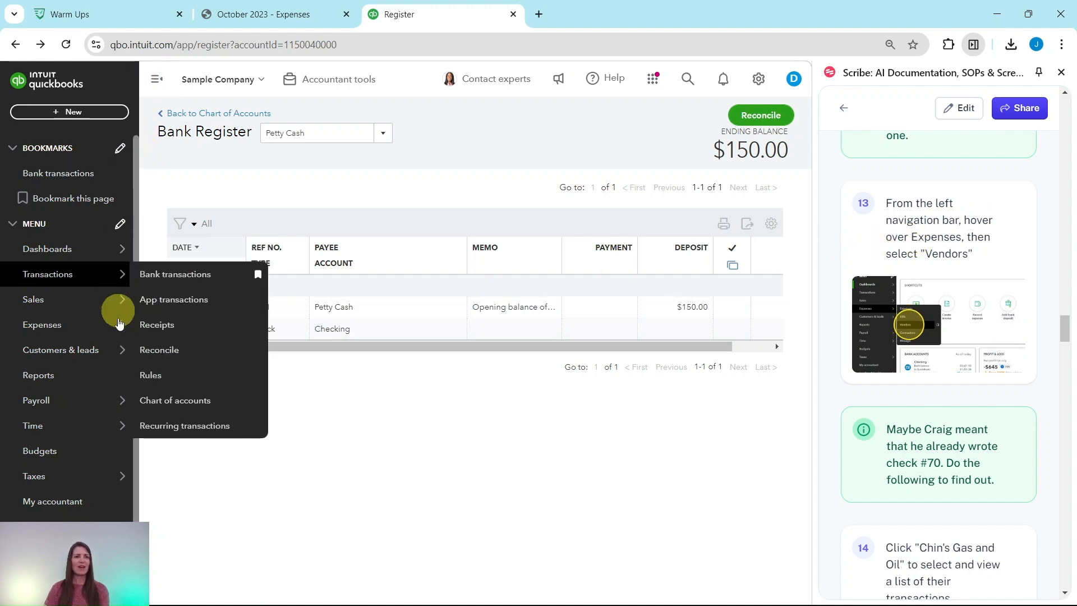
mouse_move(123, 330)
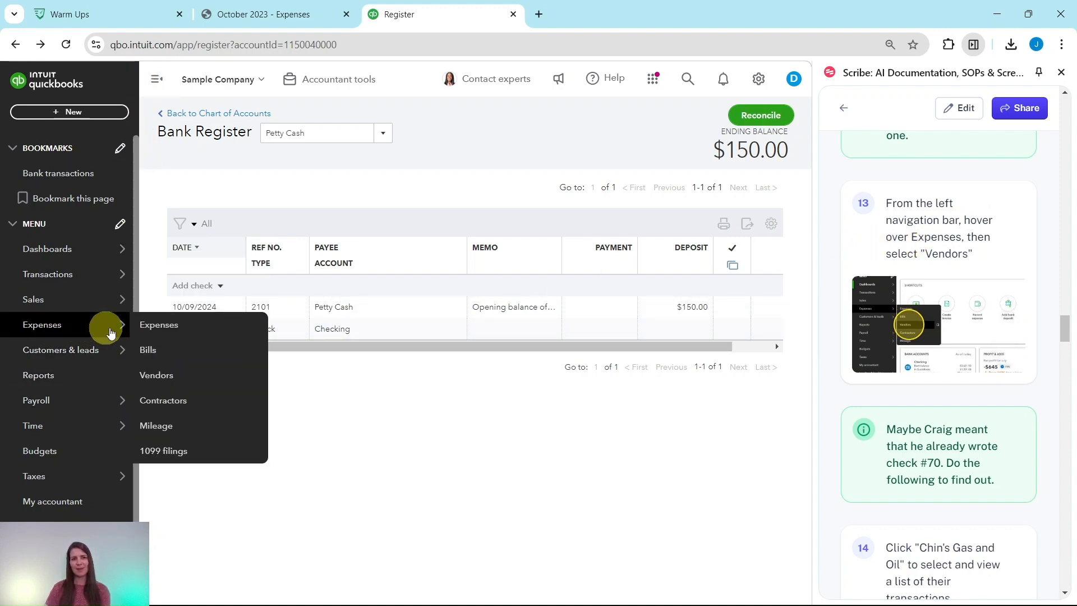
left_click(160, 380)
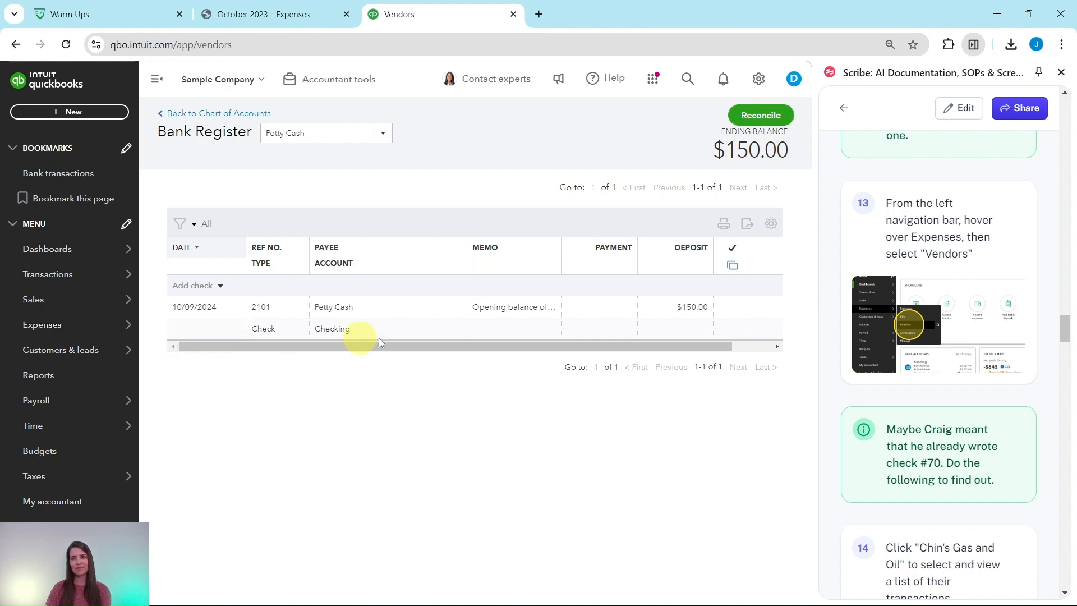
- Open the Chin's Gas and Oil vendor record to view its transactions
scroll(886, 341, "down", 4)
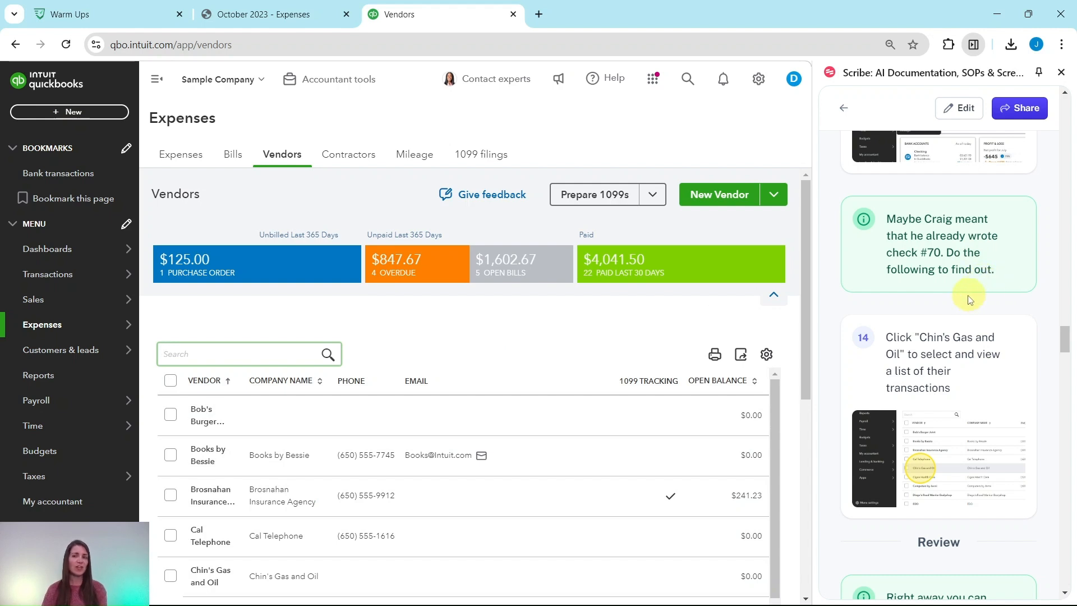
scroll(973, 310, "down", 3)
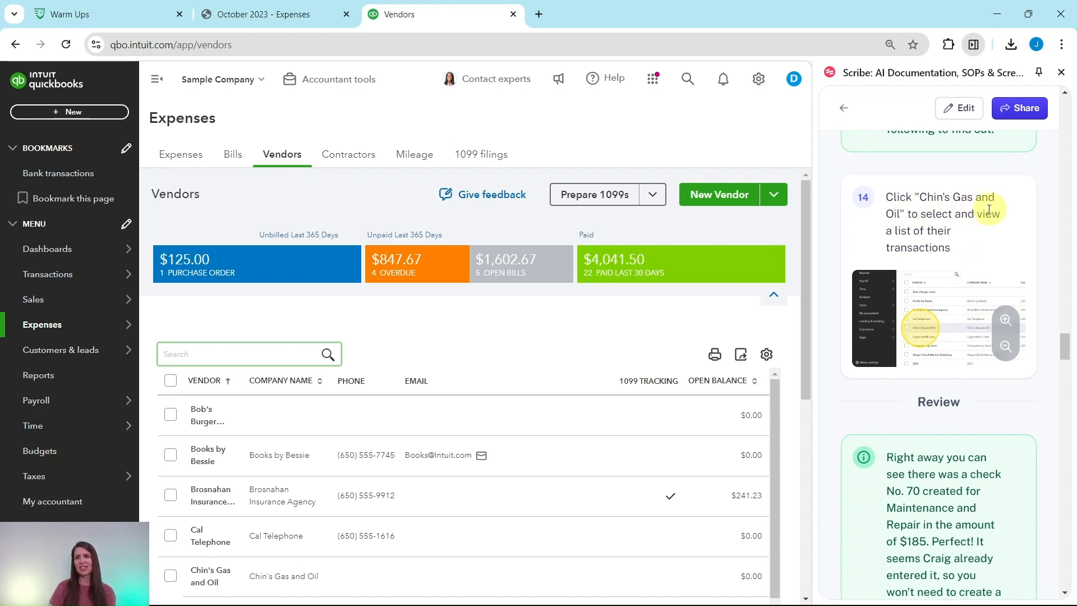
scroll(544, 316, "down", 3)
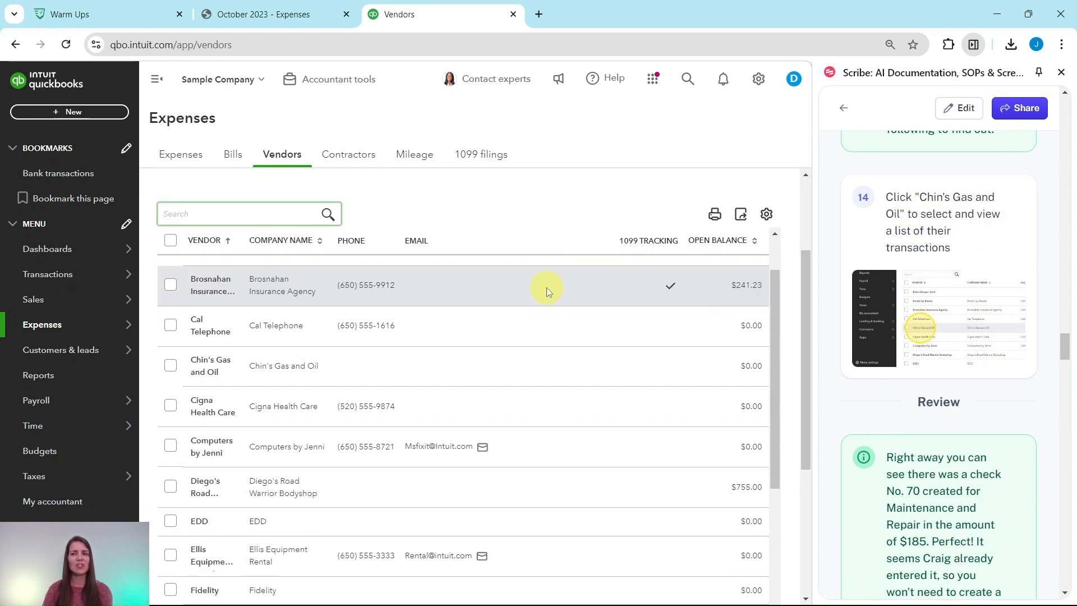
scroll(577, 279, "up", 1)
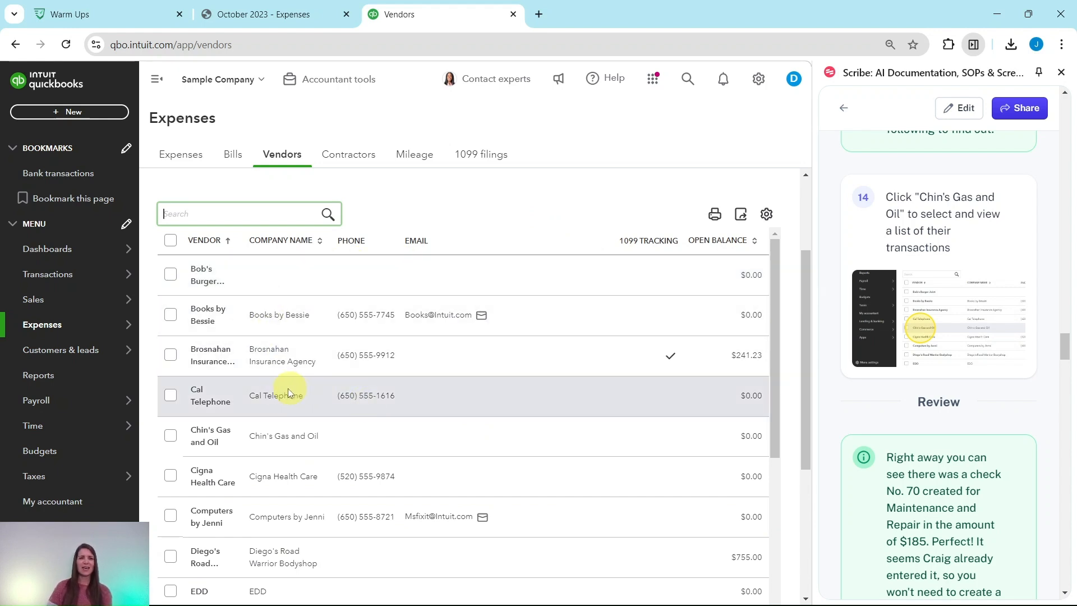
left_click(225, 438)
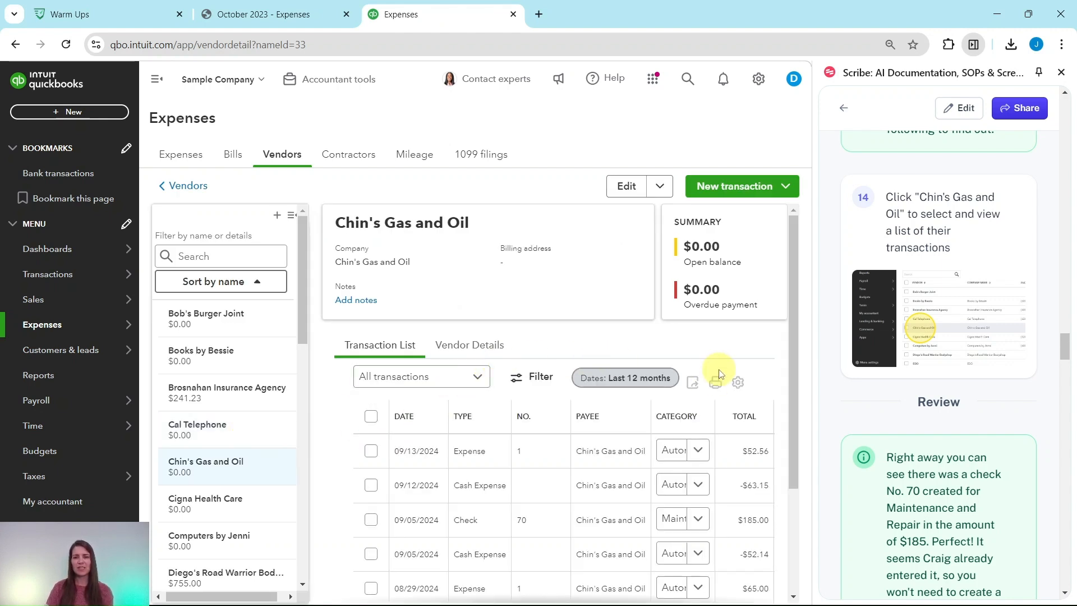
- Look through the vendor's transactions for check 70 with the vendor sidebar collapsed, and compare the entry with the guide's review note
scroll(715, 359, "down", 3)
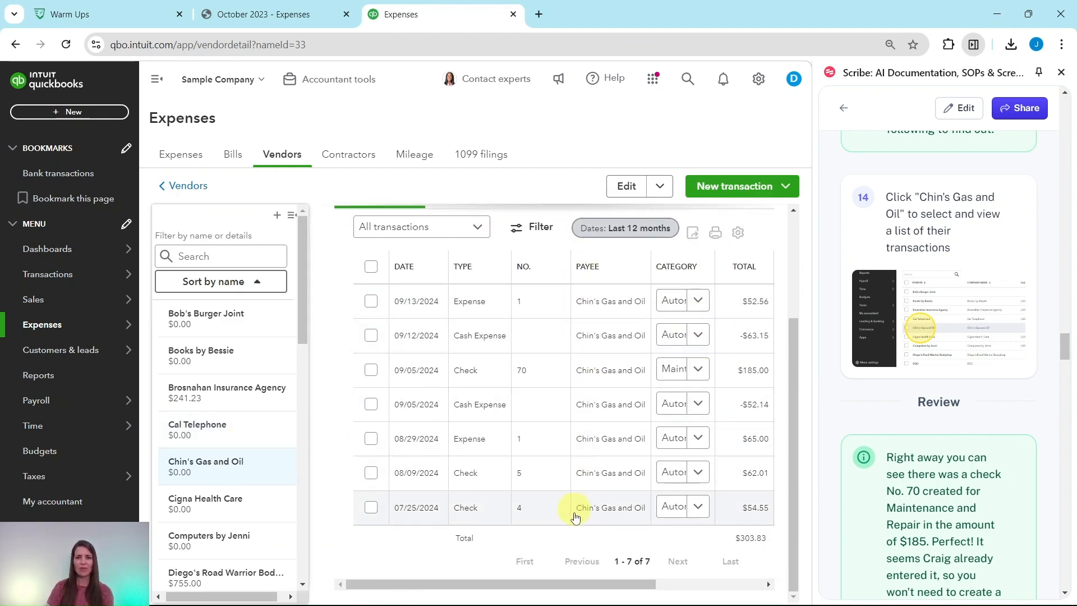
scroll(577, 351, "up", 1)
scroll(577, 348, "up", 2)
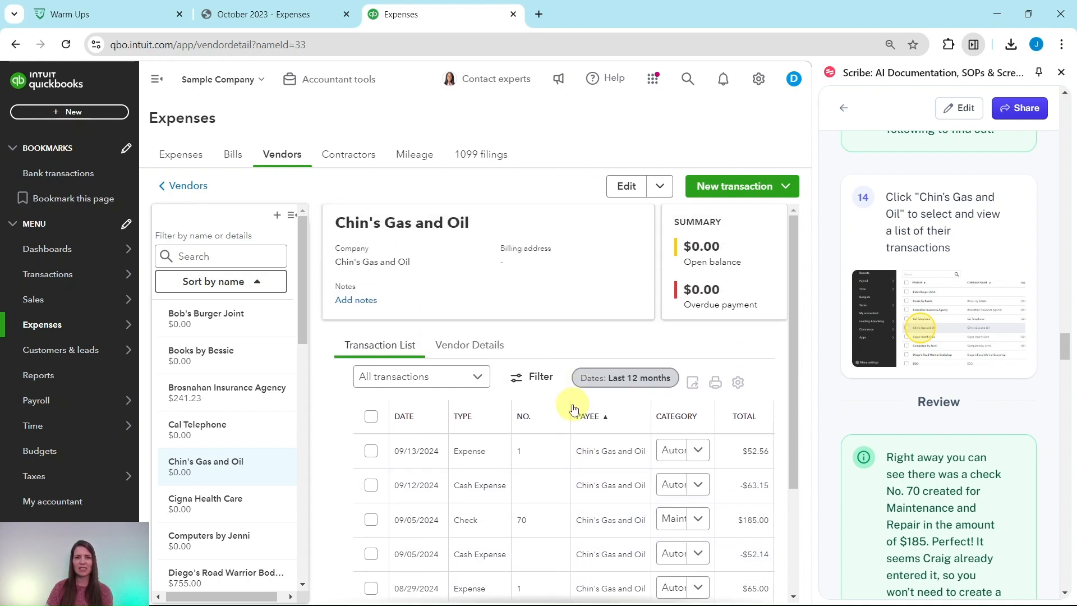
scroll(573, 409, "down", 3)
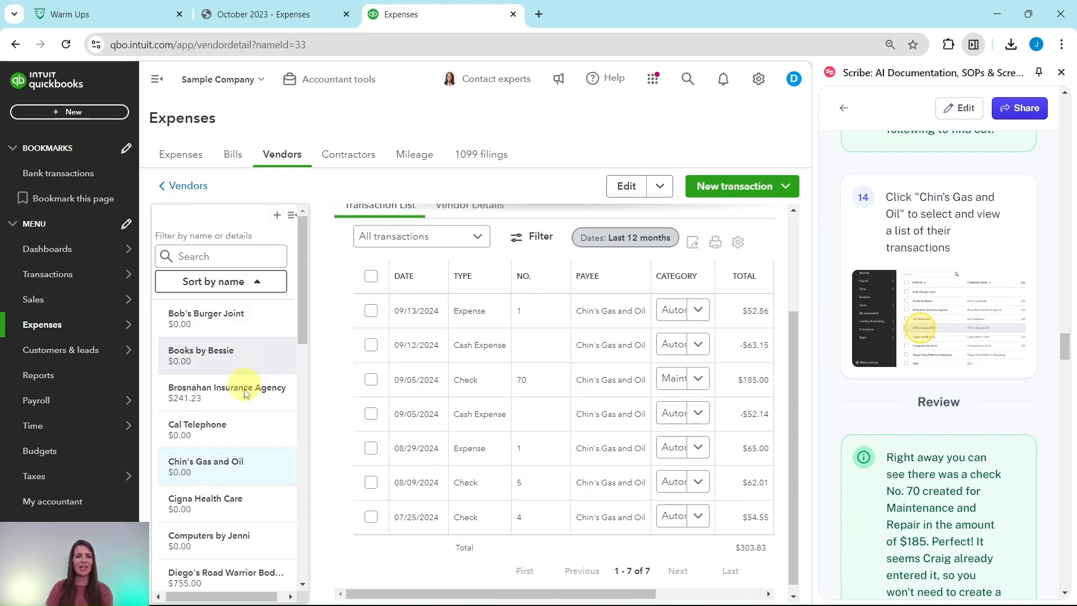
left_click(291, 216)
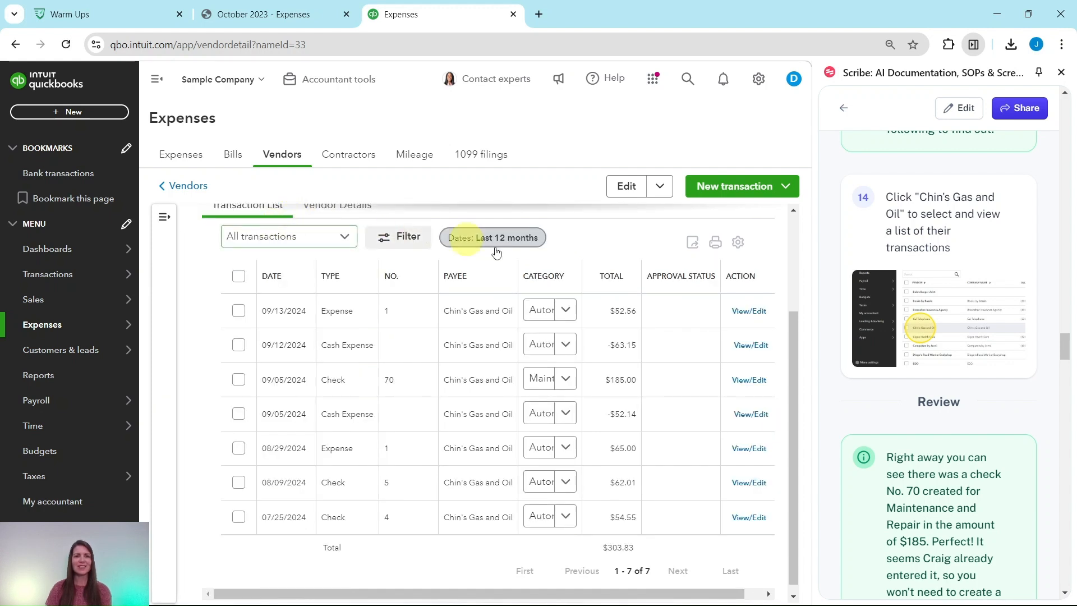
scroll(905, 459, "down", 4)
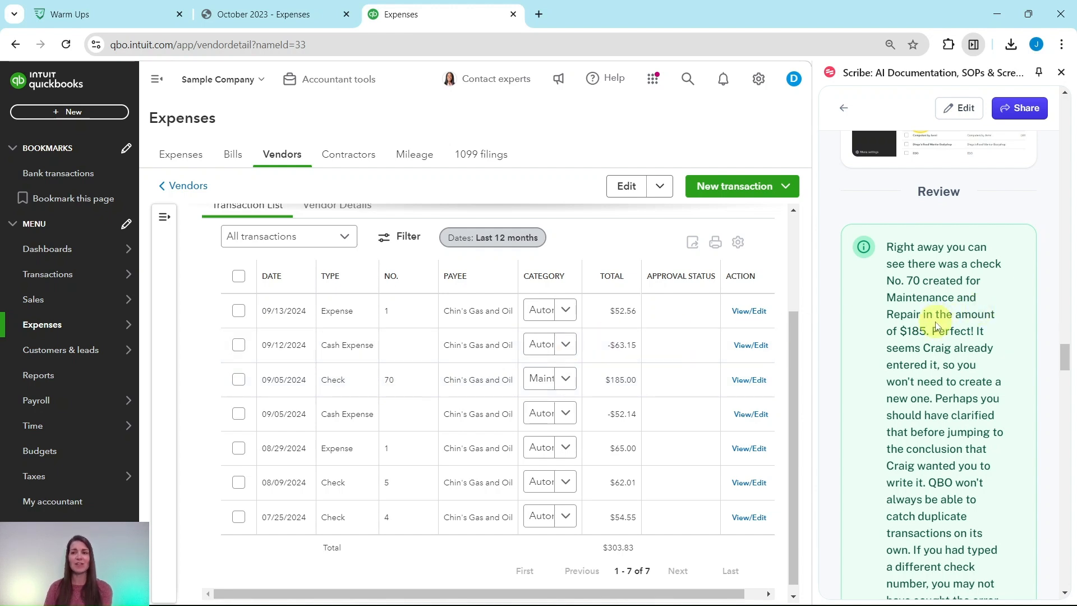
scroll(954, 314, "down", 3)
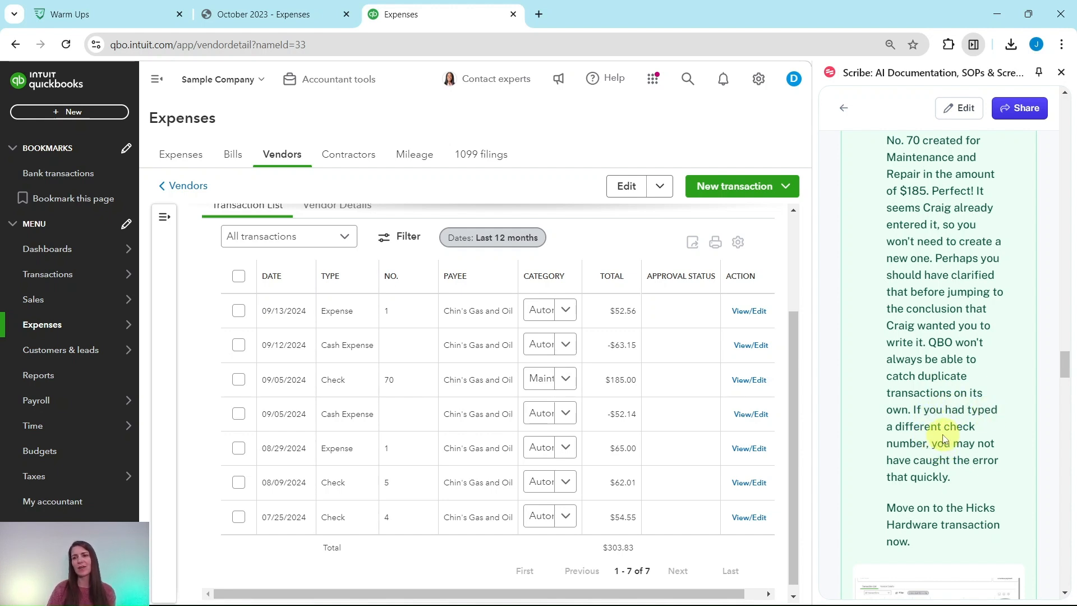
- Read the guide's notes on splitting the Hicks Hardware purchase and tracking the owner's personal withdrawals through an equity account
scroll(945, 435, "down", 4)
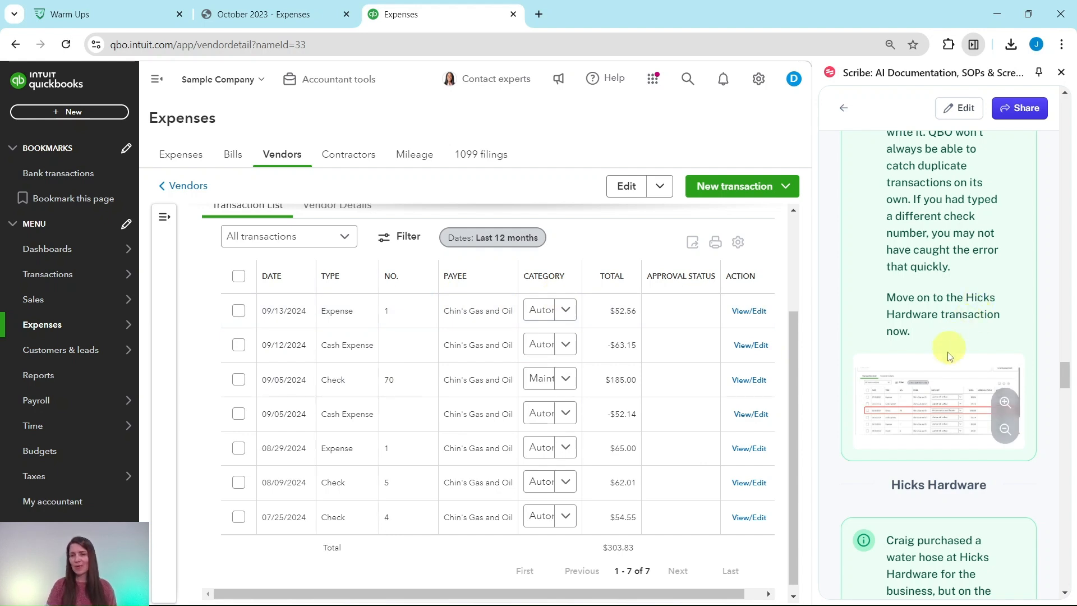
scroll(938, 331, "down", 5)
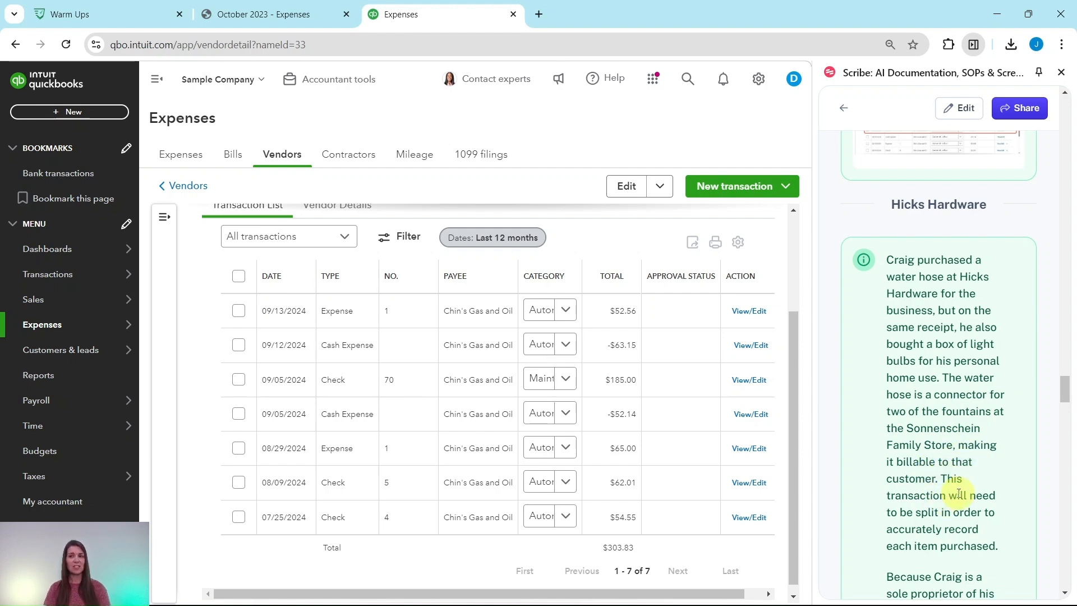
scroll(947, 471, "down", 3)
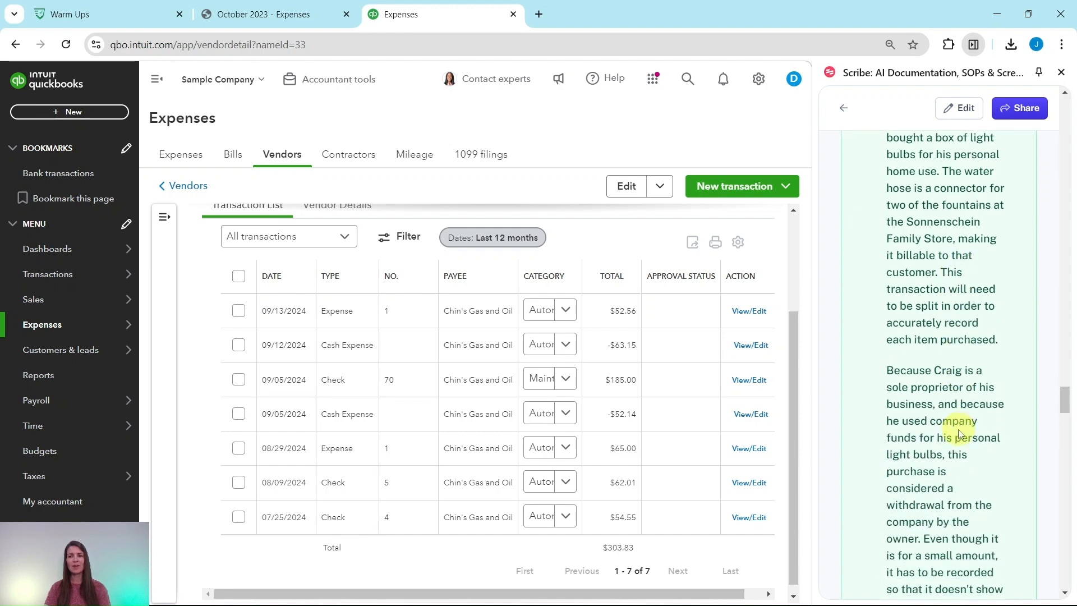
scroll(948, 359, "down", 2)
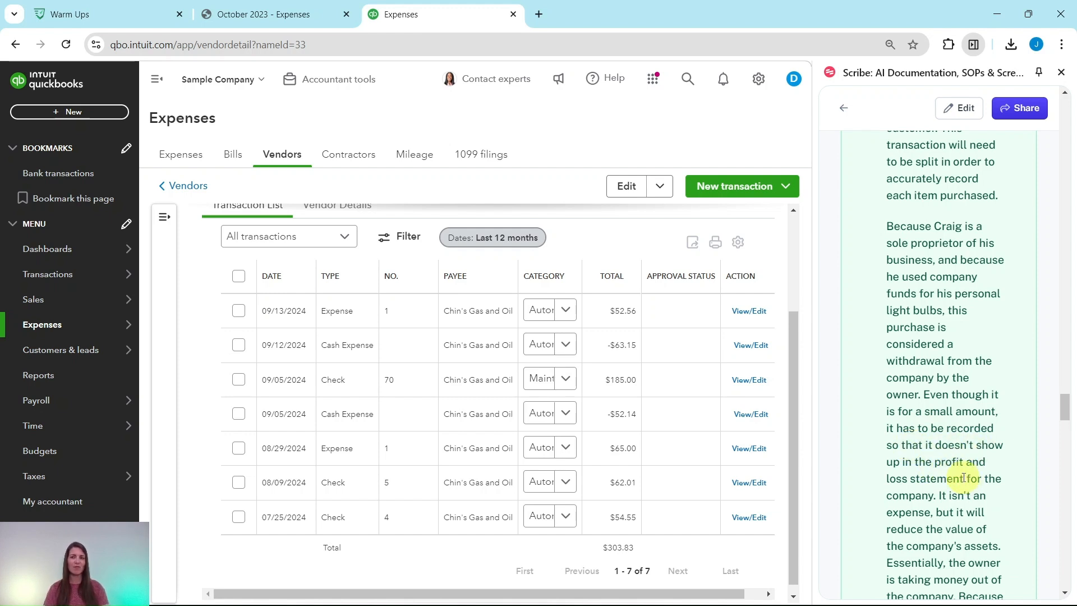
scroll(949, 449, "down", 2)
scroll(945, 413, "down", 2)
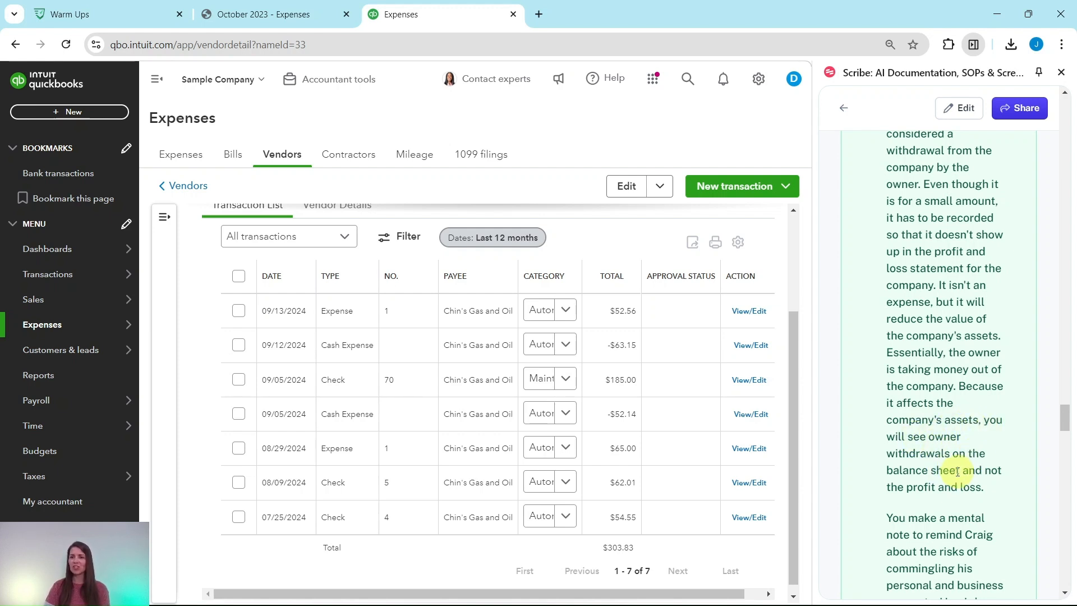
scroll(957, 470, "down", 5)
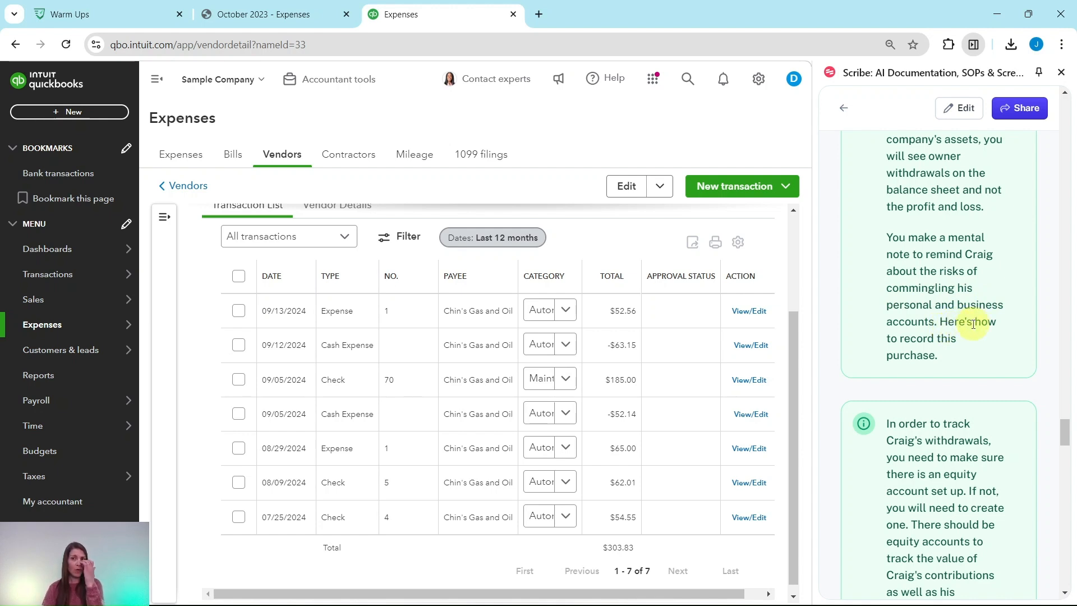
scroll(954, 292, "down", 5)
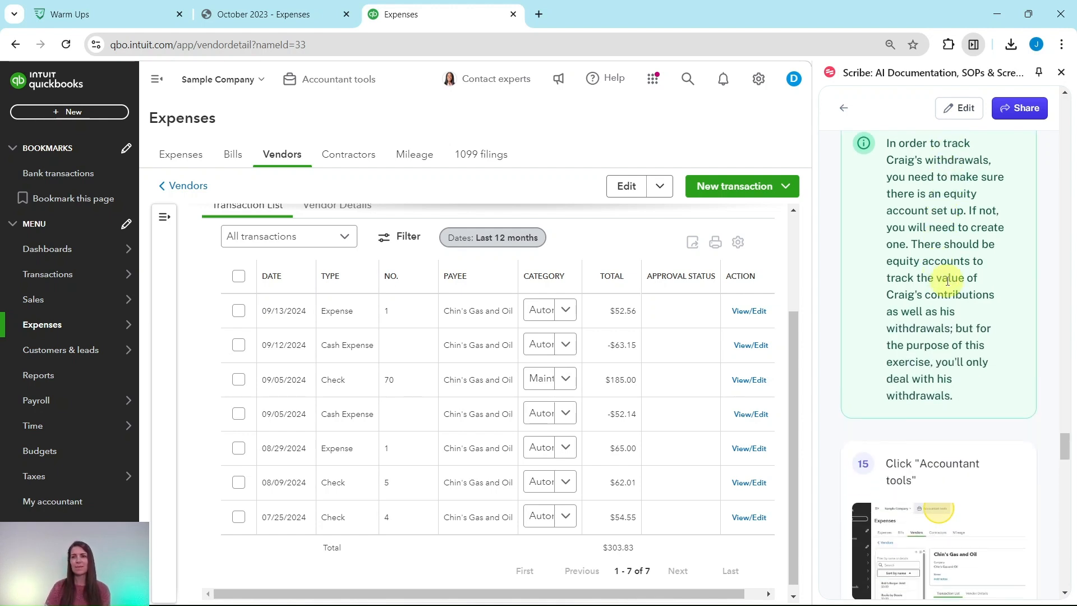
scroll(908, 231, "up", 1)
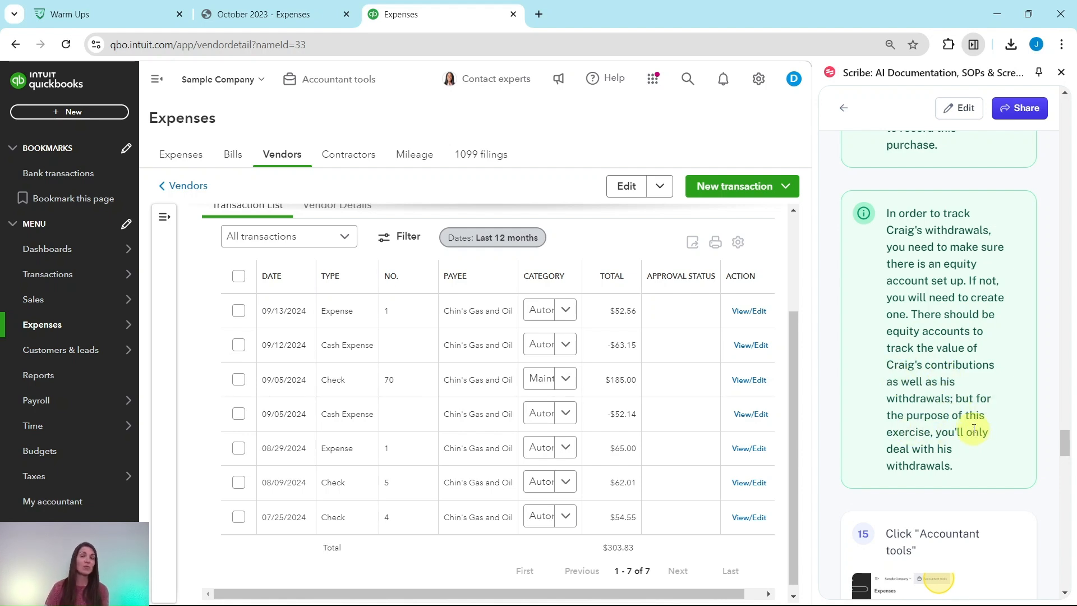
- Open the chart of accounts from the accountant tools
scroll(975, 431, "down", 6)
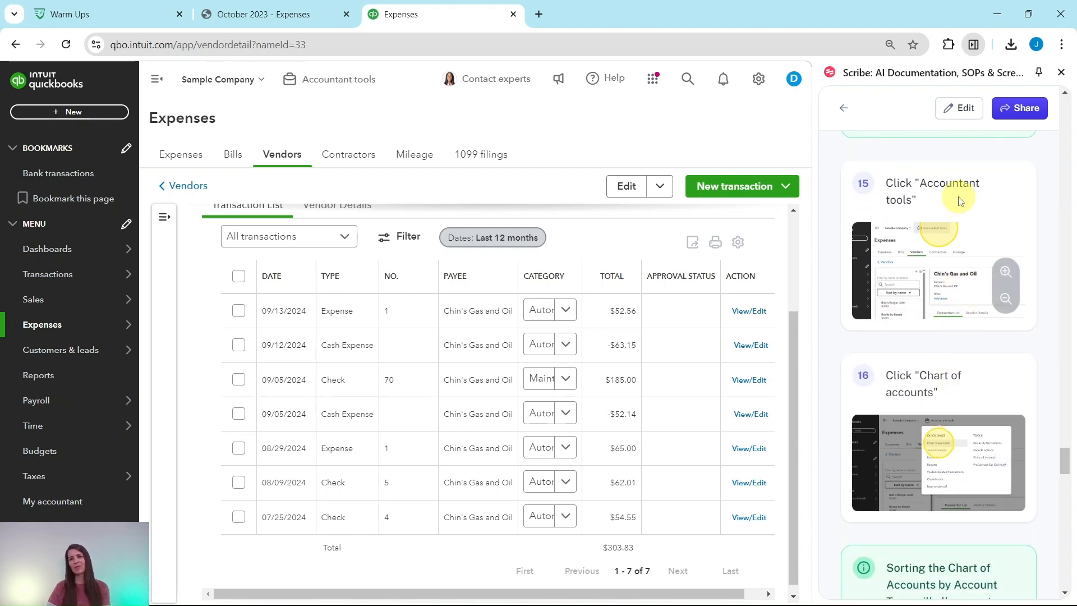
left_click(459, 265)
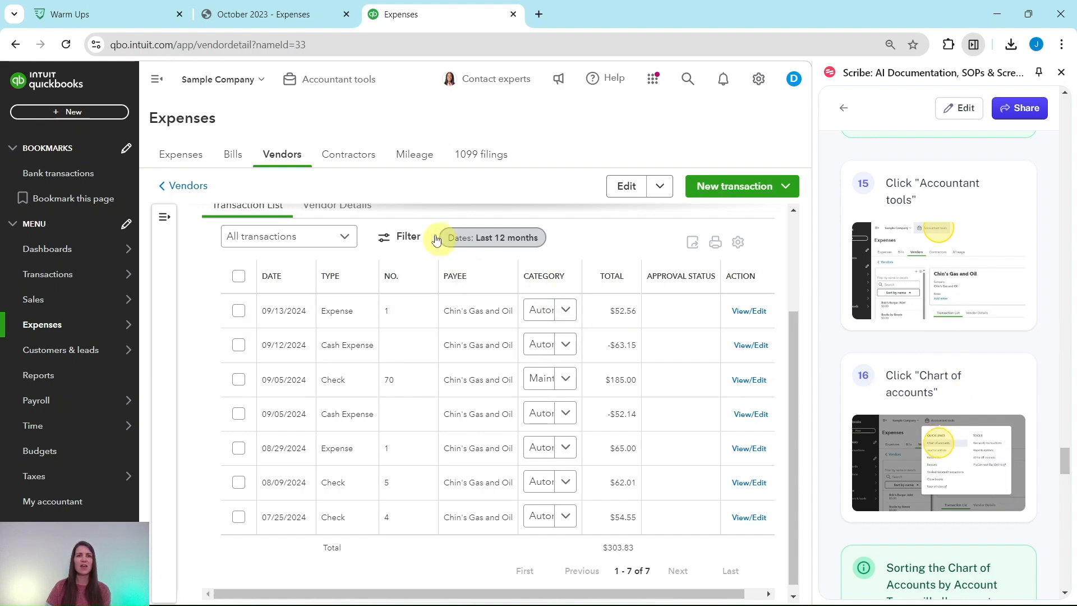
left_click(346, 80)
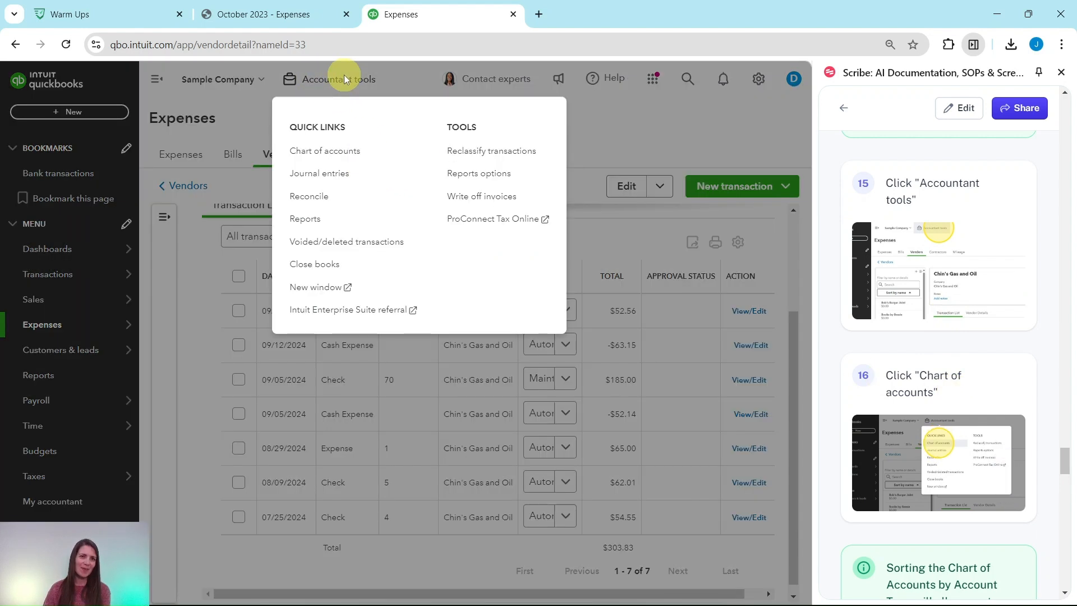
left_click(321, 153)
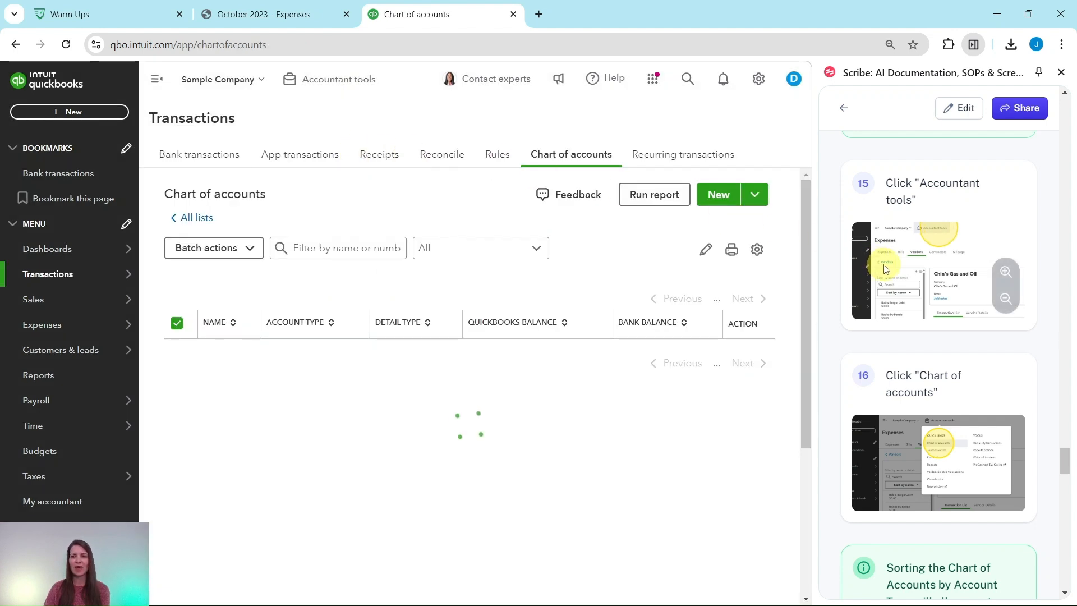
- Sort the chart of accounts by account type, as the guide instructs
scroll(884, 267, "down", 6)
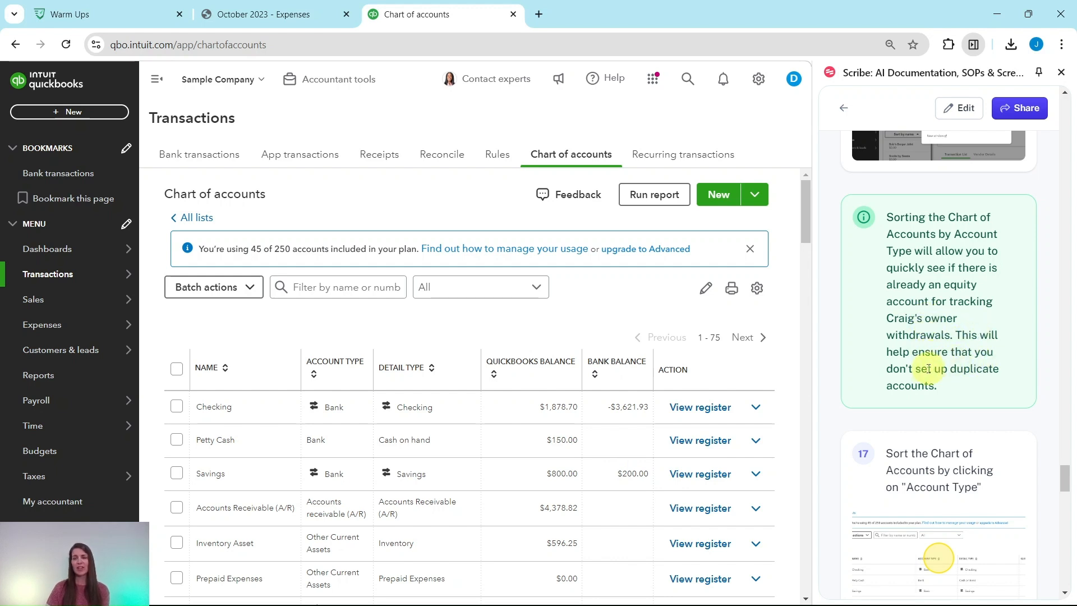
scroll(961, 358, "down", 5)
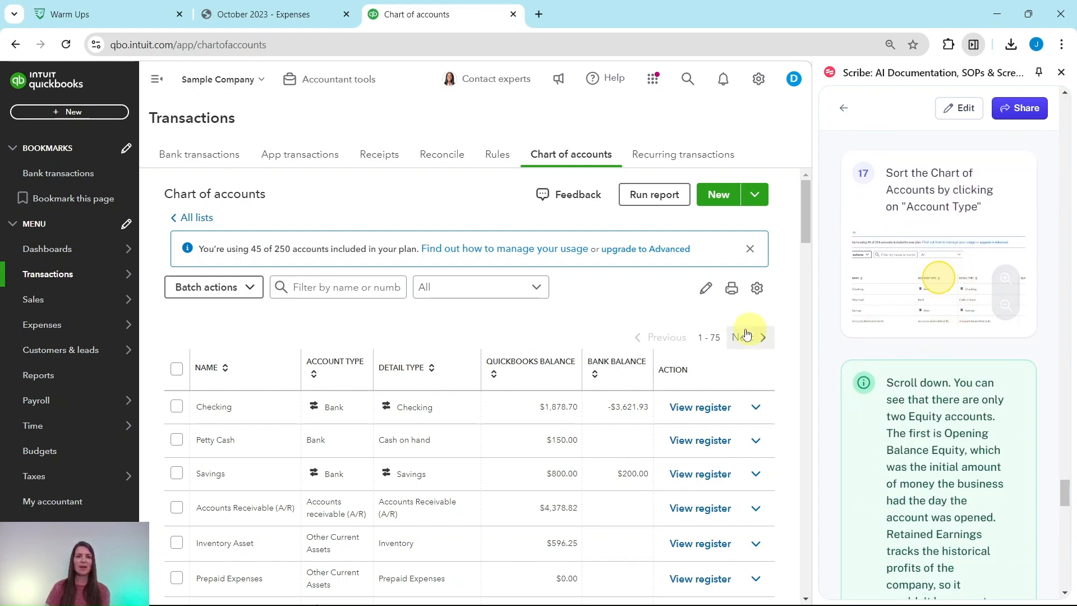
left_click(316, 374)
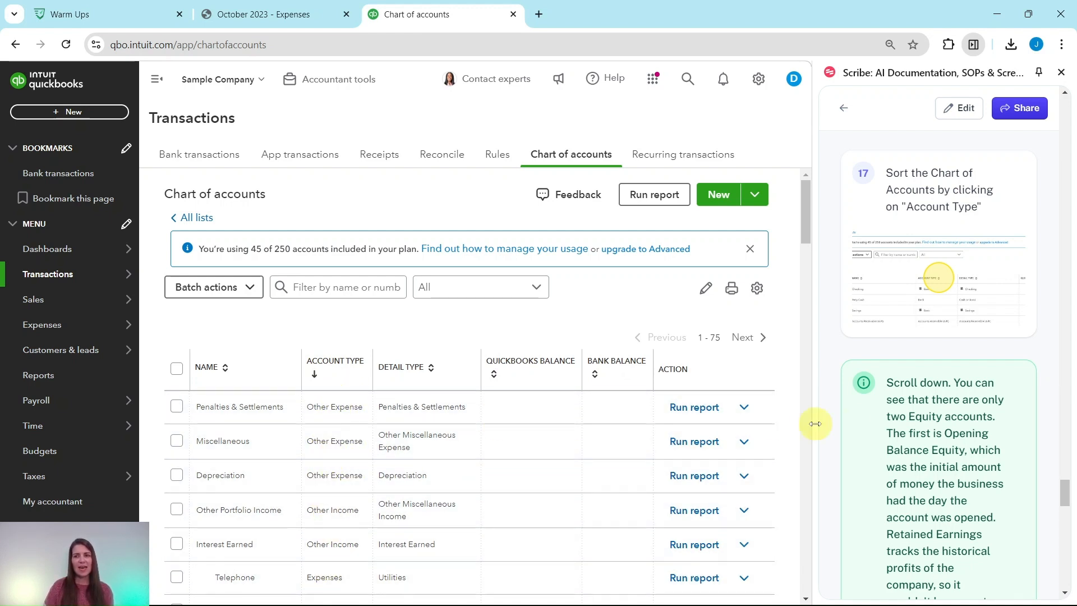
- Look through the sorted chart of accounts for an equity account that tracks owner withdrawals, comparing it with the guide's note
scroll(880, 421, "down", 1)
scroll(880, 422, "down", 2)
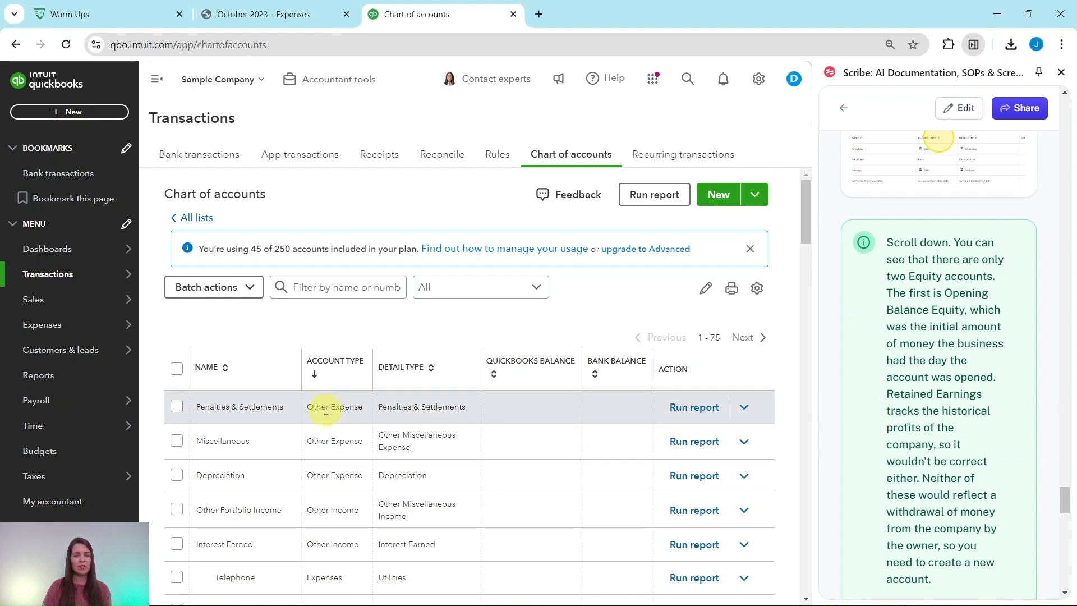
scroll(330, 404, "down", 2)
scroll(332, 382, "down", 10)
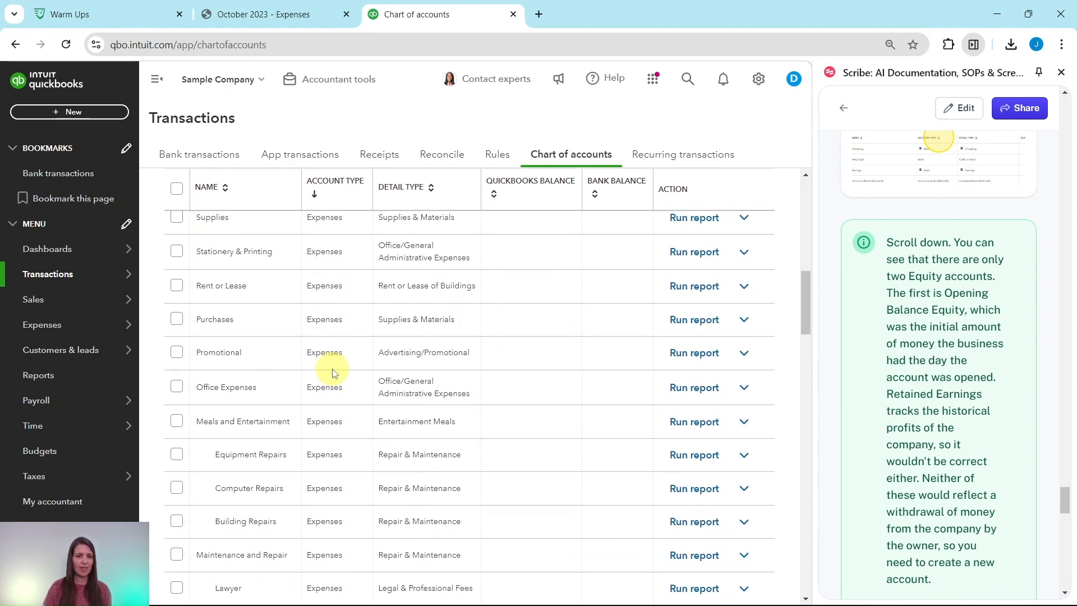
scroll(332, 373, "down", 10)
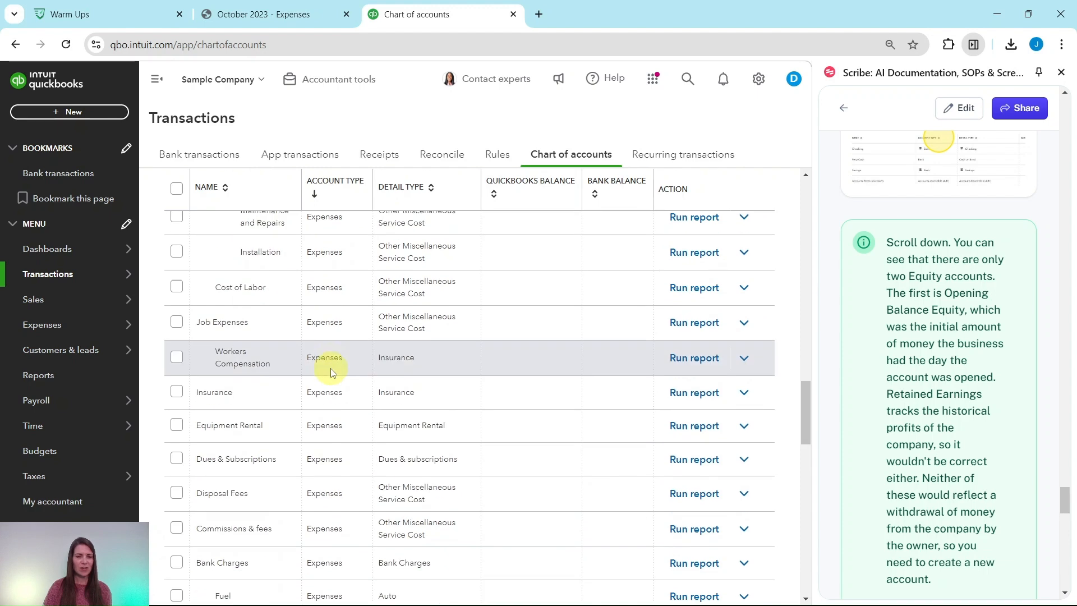
scroll(331, 373, "down", 10)
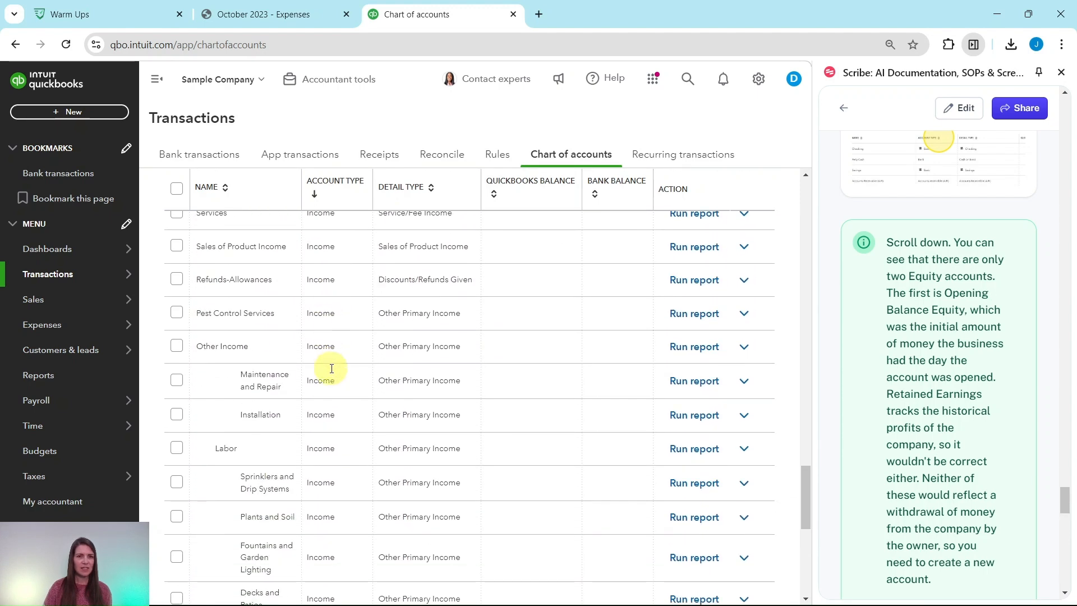
scroll(332, 369, "down", 5)
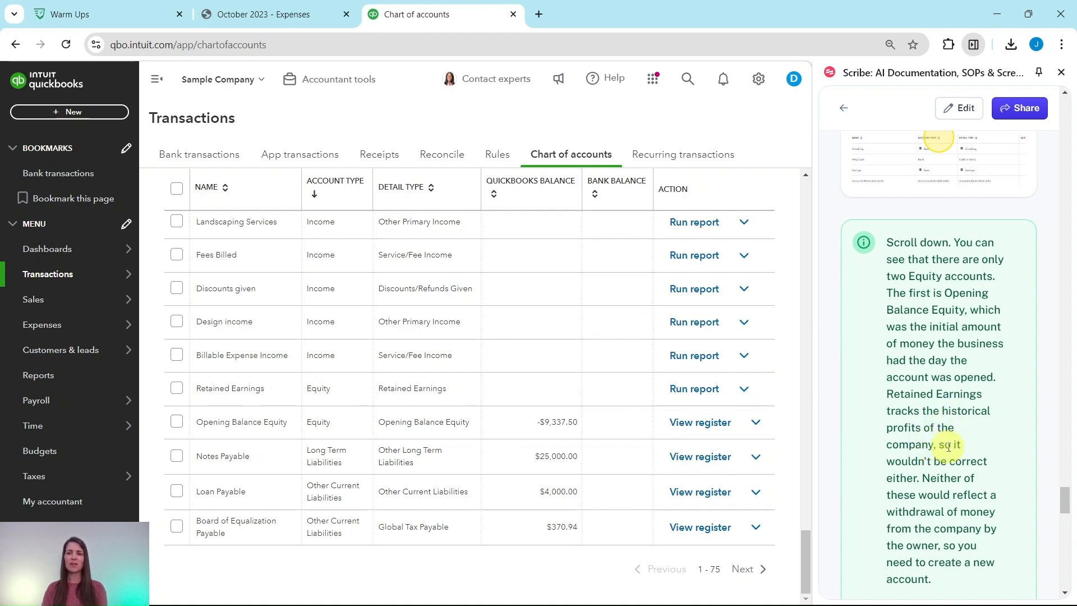
scroll(931, 443, "down", 4)
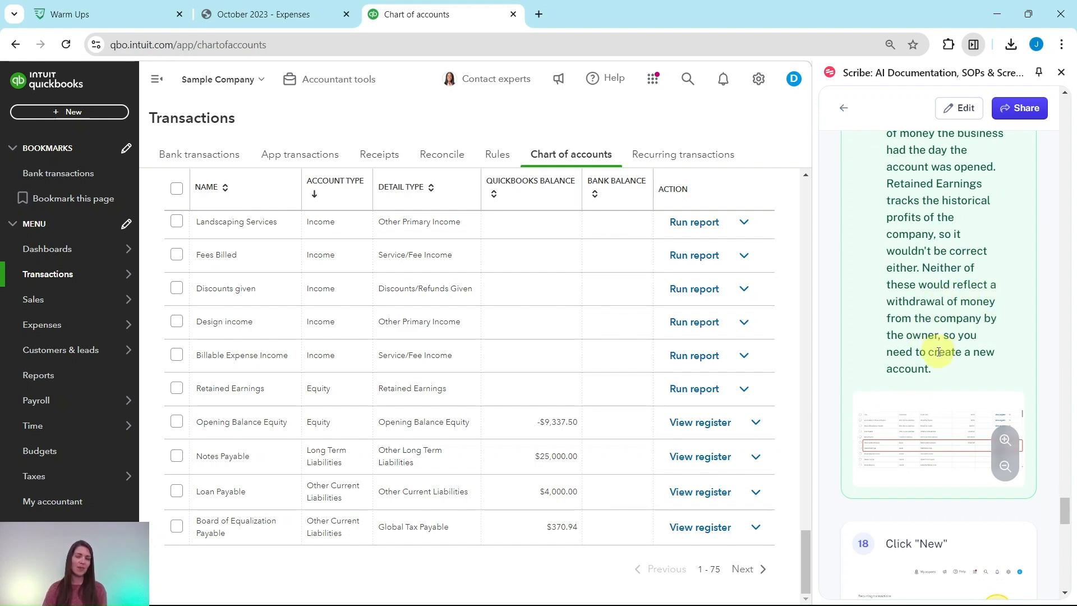
- Start a new account in the chart of accounts and name it Owner's Draw
scroll(937, 351, "down", 6)
scroll(763, 414, "up", 1)
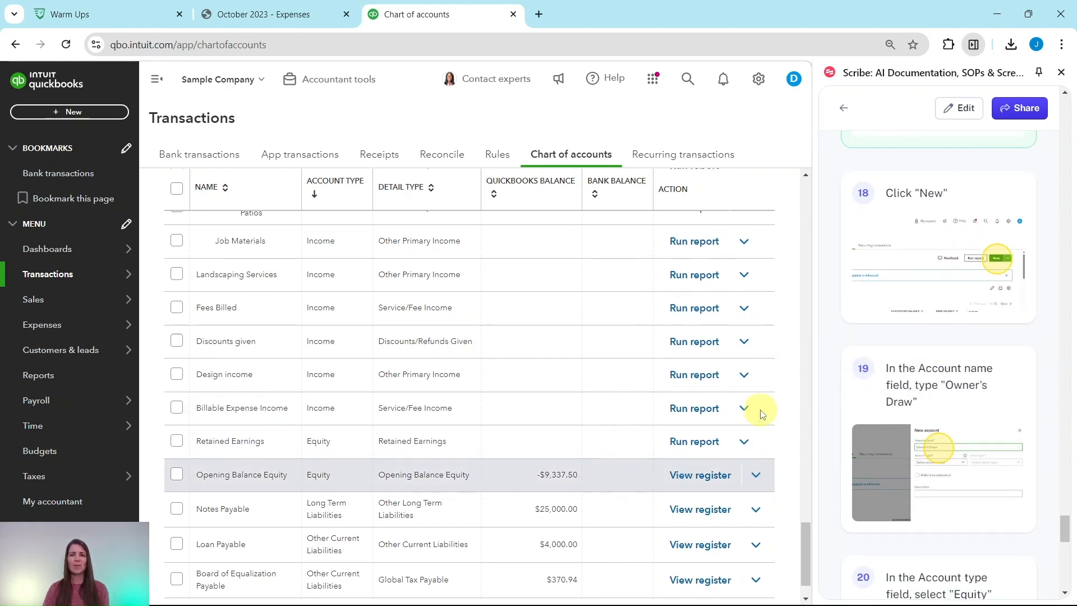
scroll(763, 414, "up", 20)
scroll(760, 408, "up", 15)
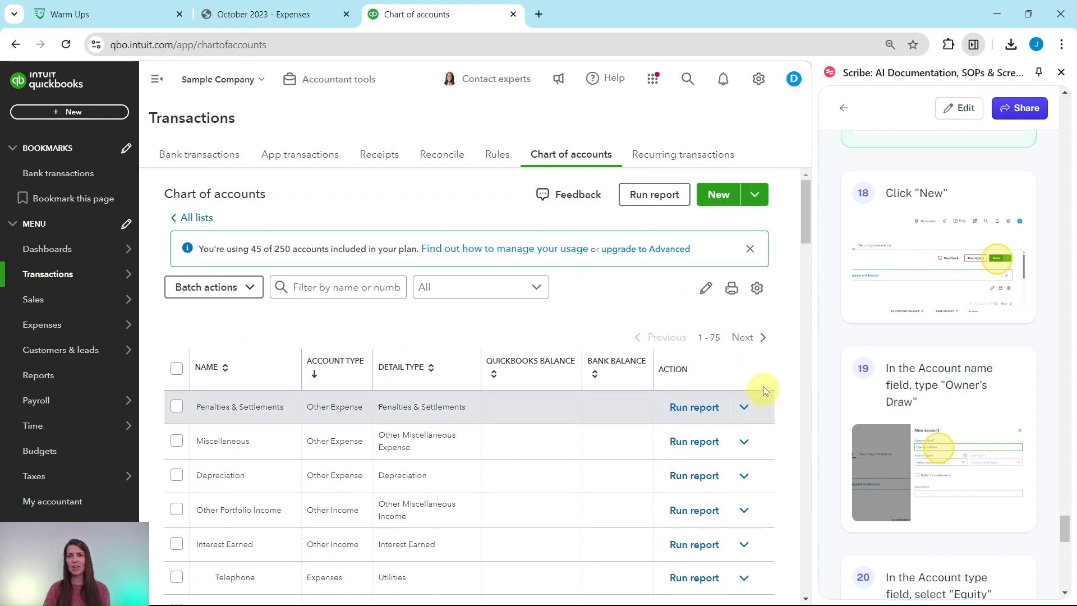
left_click(721, 197)
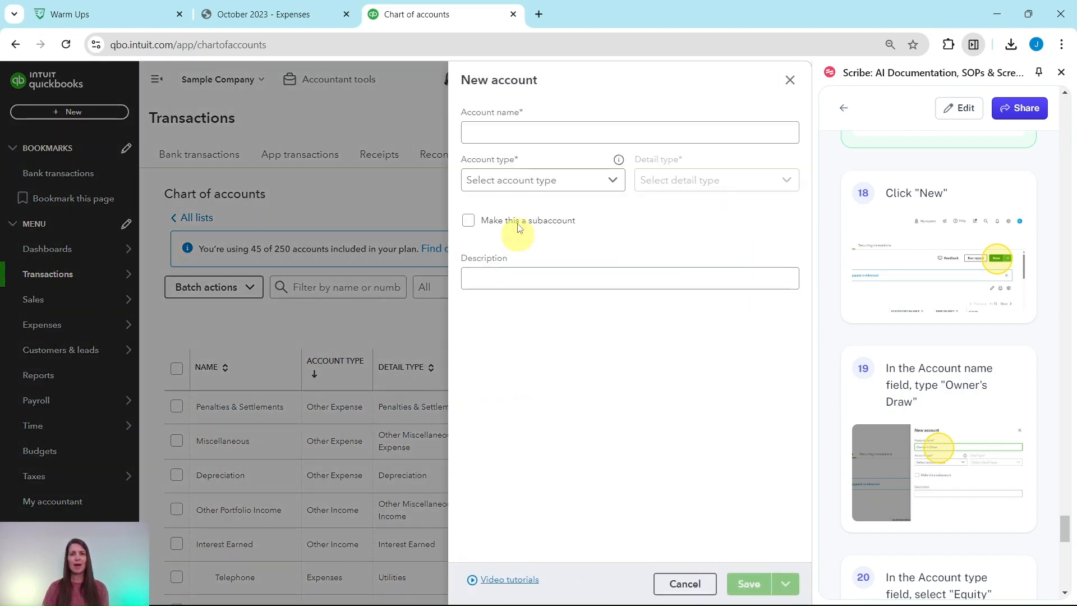
scroll(902, 290, "down", 4)
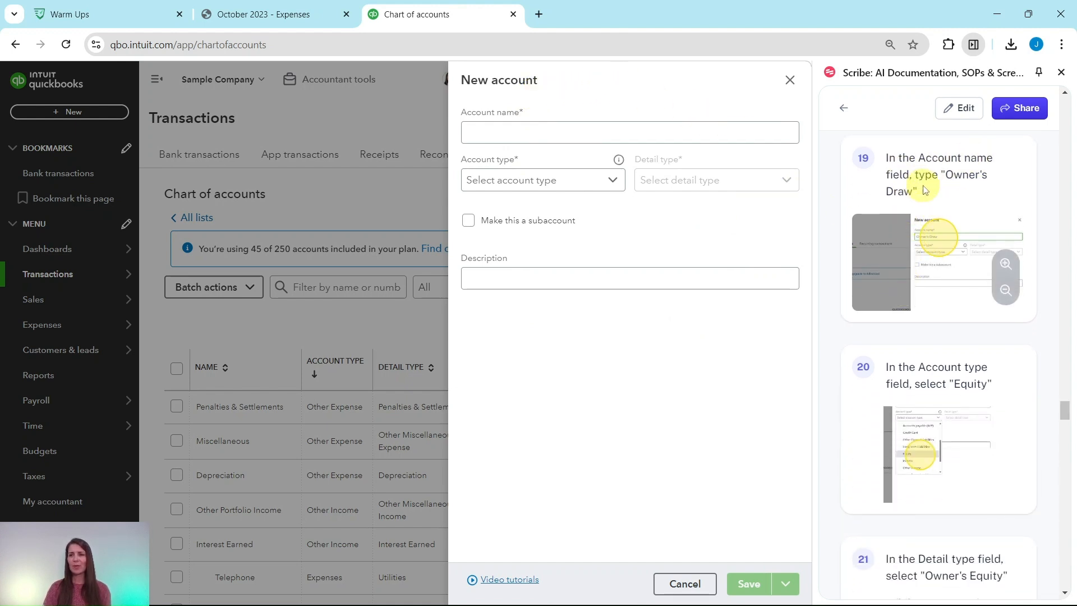
left_click(657, 135)
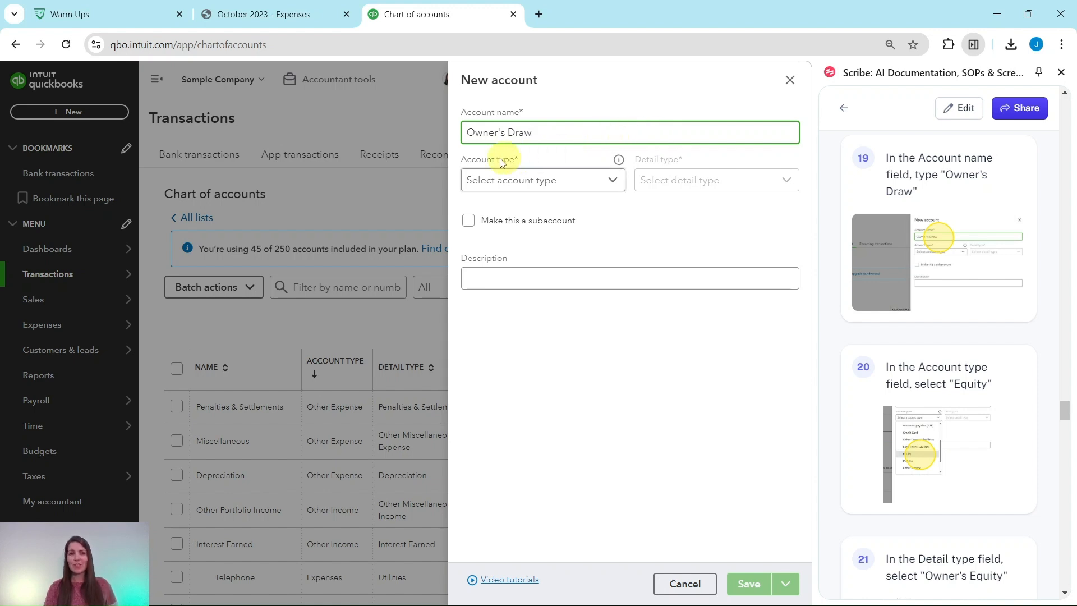
- Set the new account's type to Equity and its detail type to Owner's Equity
left_click(578, 185)
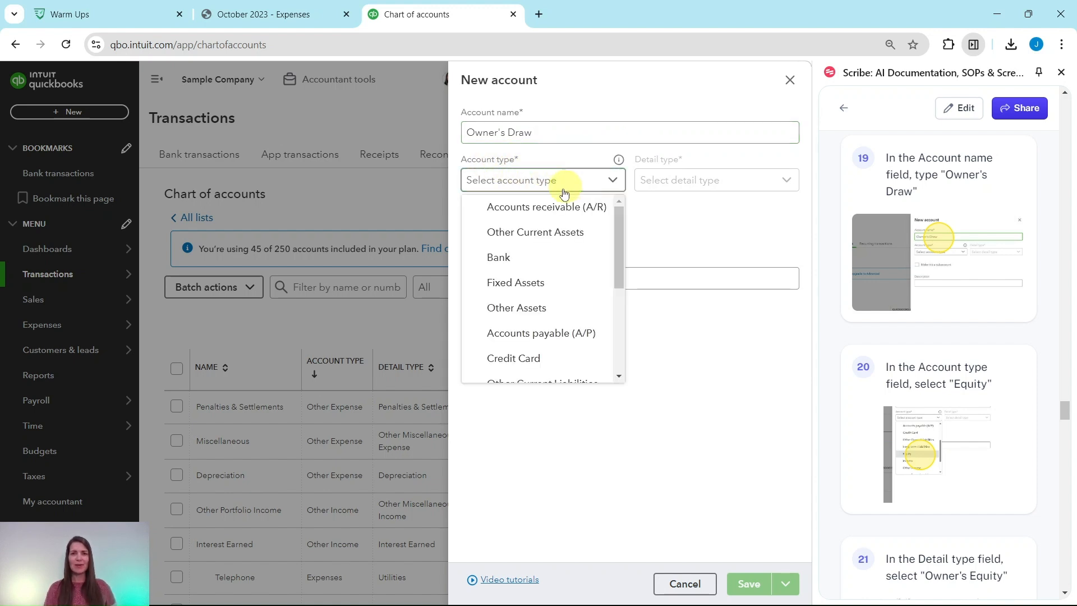
scroll(532, 255, "down", 3)
scroll(533, 255, "down", 2)
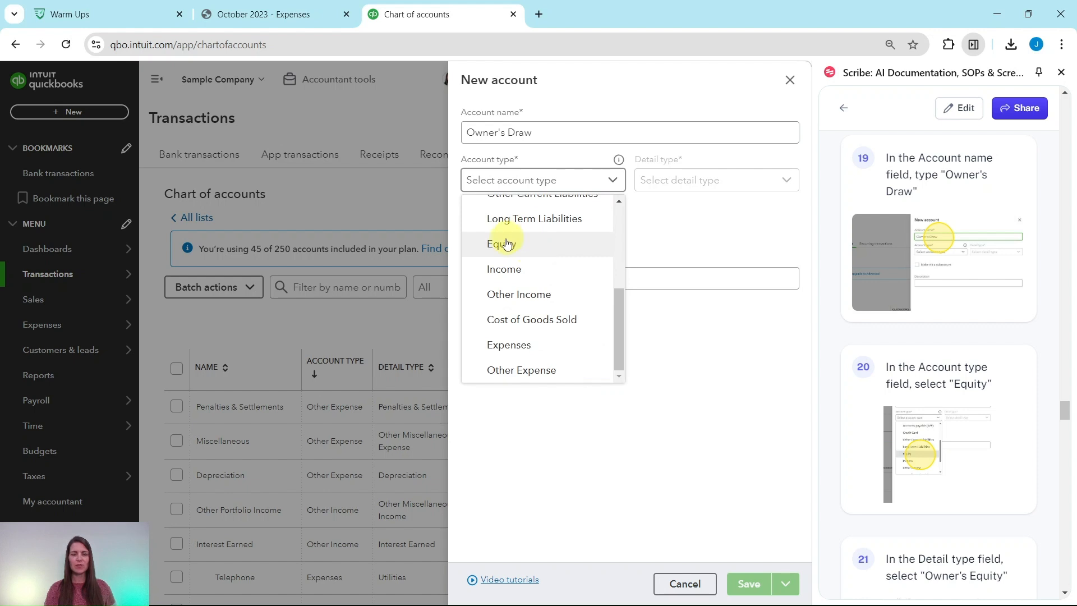
left_click(505, 248)
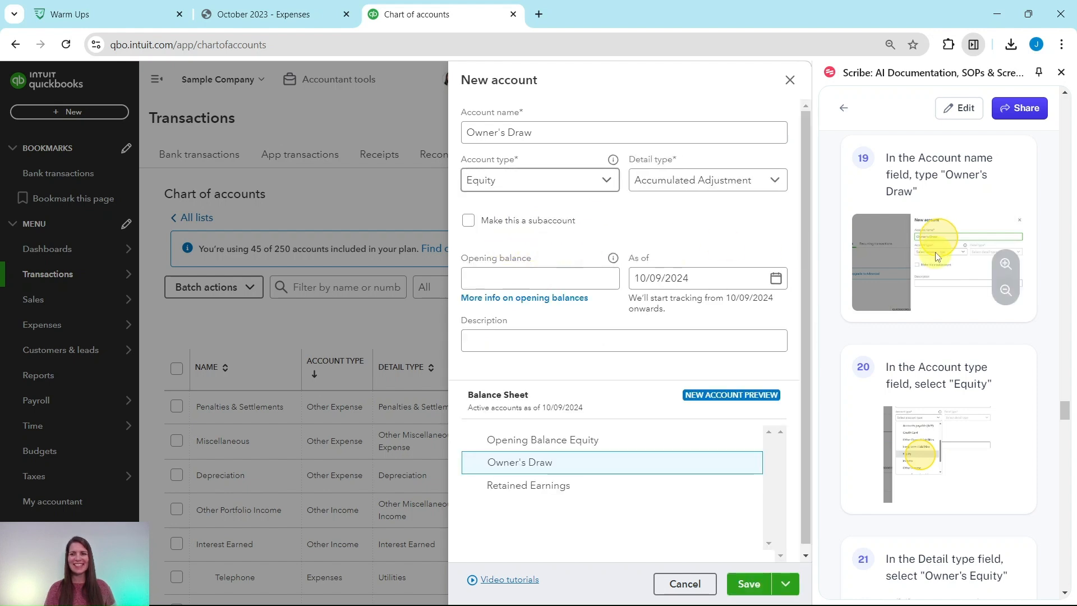
scroll(938, 255, "down", 5)
scroll(938, 255, "down", 1)
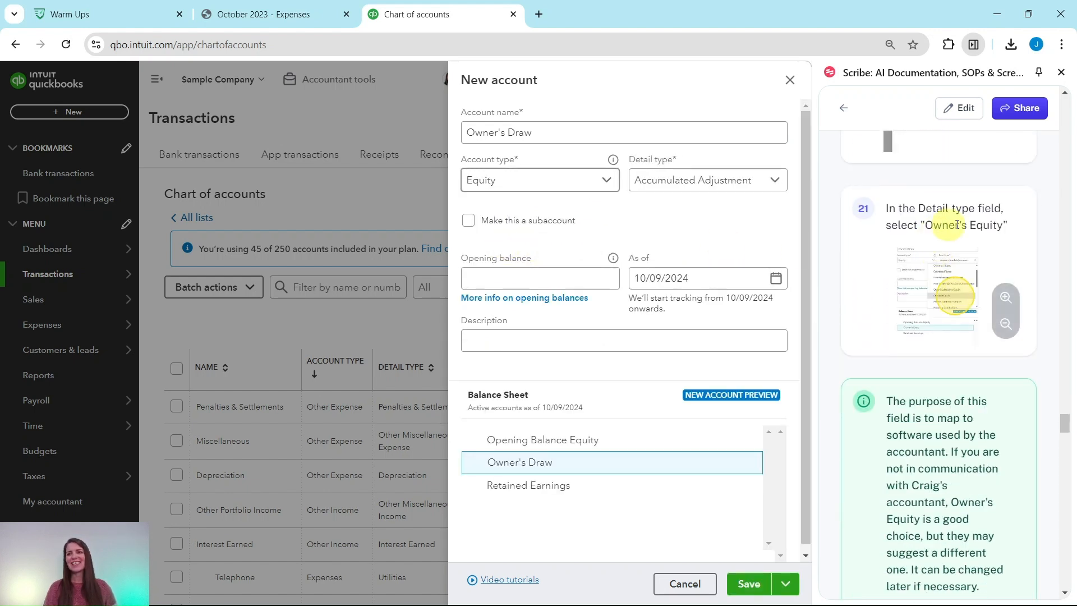
left_click(776, 182)
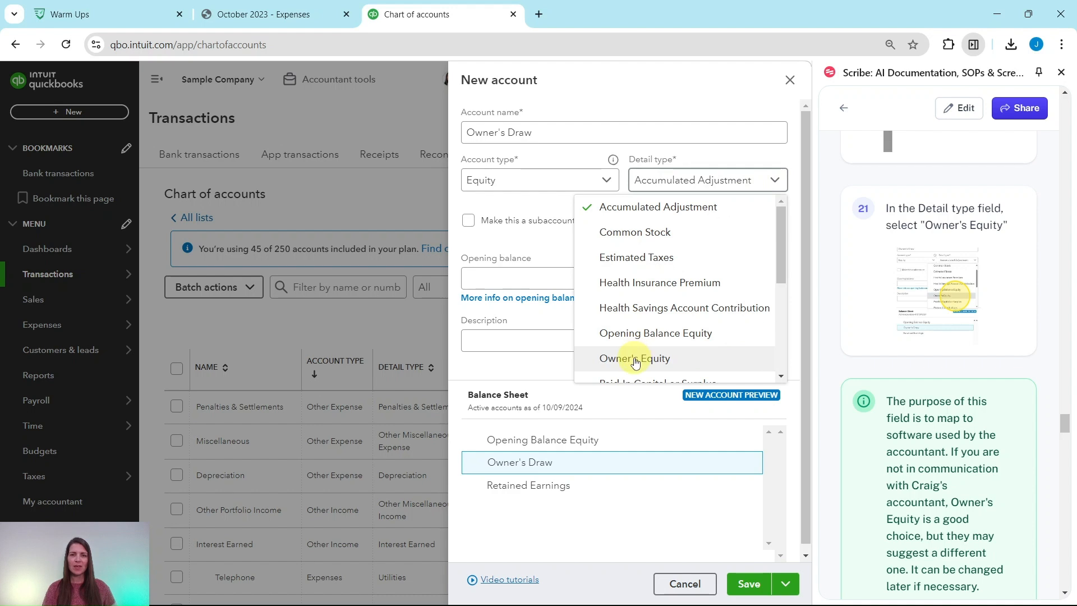
left_click(648, 366)
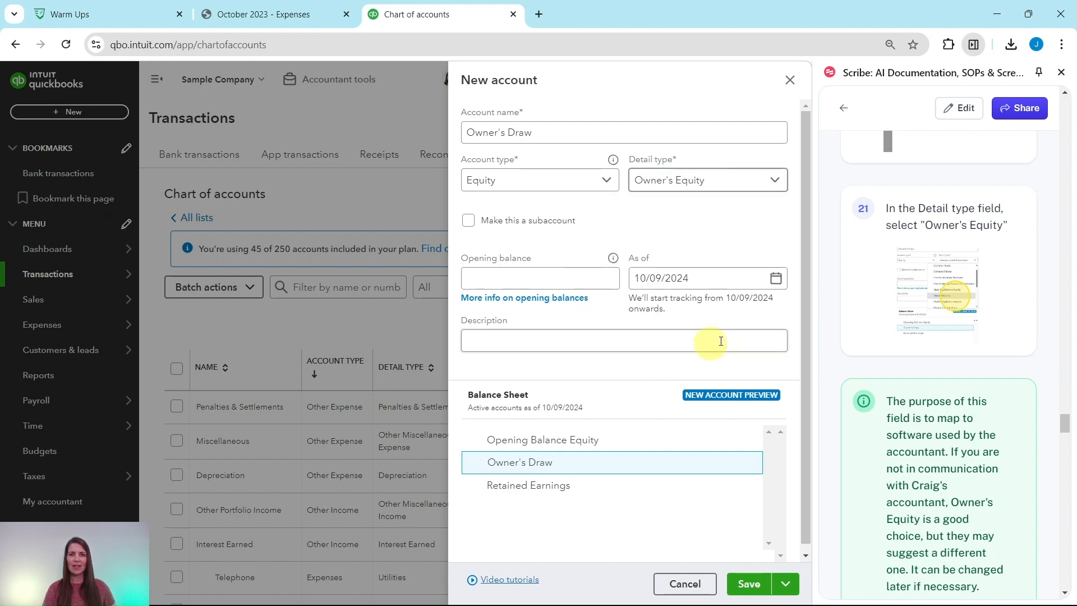
- Read the guide's notes on the detail type and description fields, leaving the new account's description blank
scroll(931, 280, "down", 3)
scroll(928, 253, "down", 1)
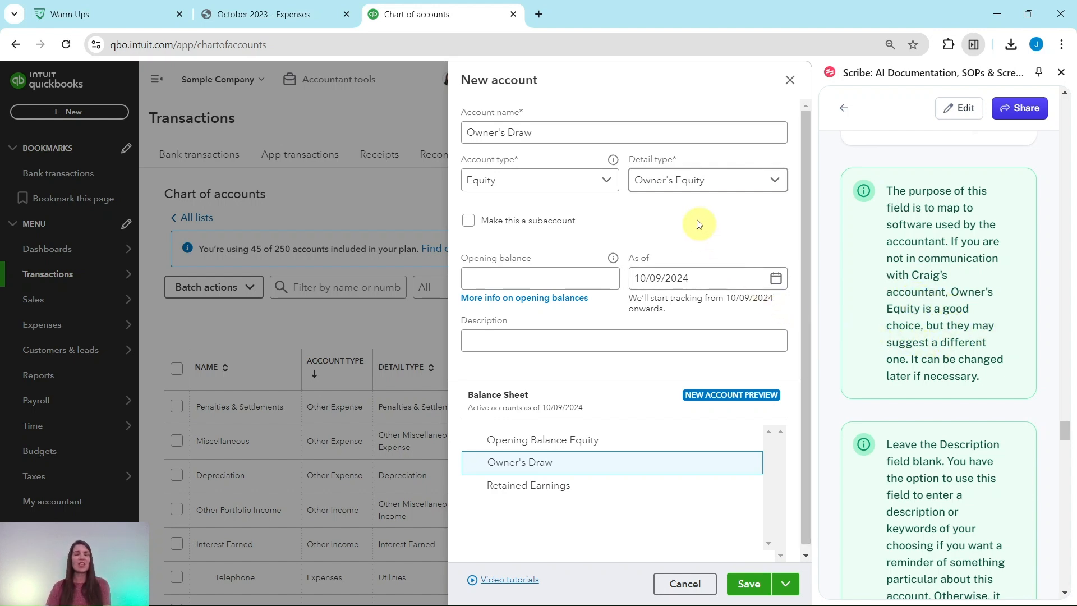
scroll(922, 278, "down", 4)
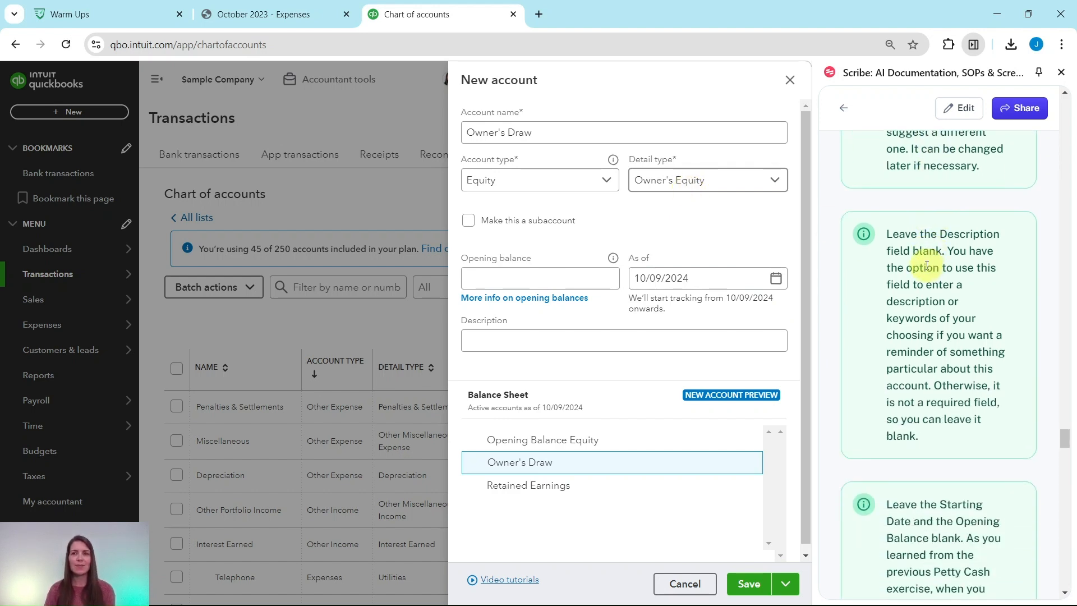
left_click(515, 339)
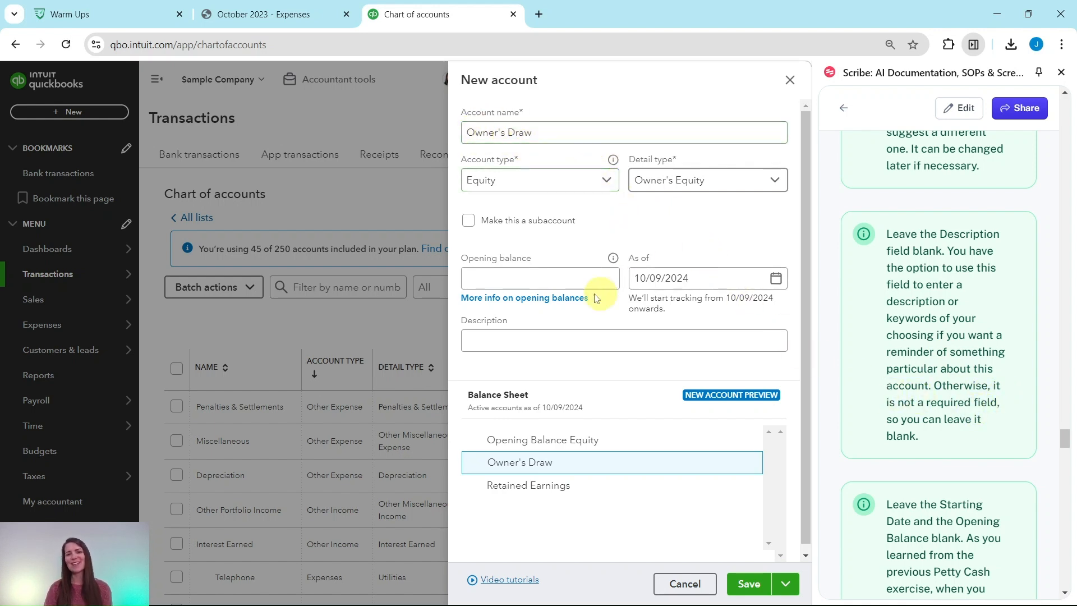
- Leave the new account's description and opening balance blank as the guide instructs, and save the Owner's Draw account
left_click(496, 339)
scroll(919, 281, "down", 6)
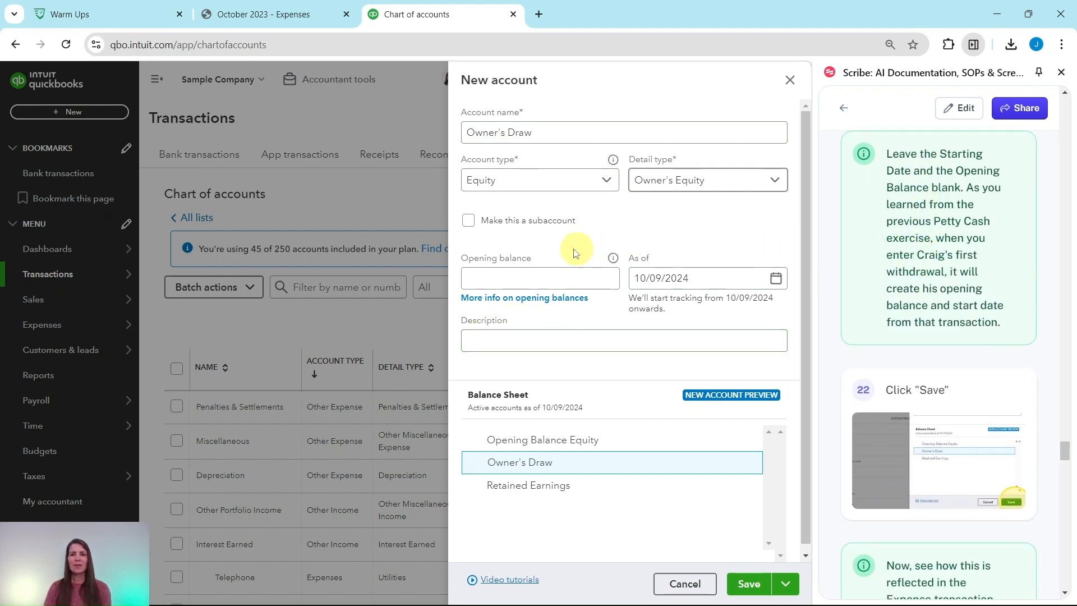
left_click(482, 281)
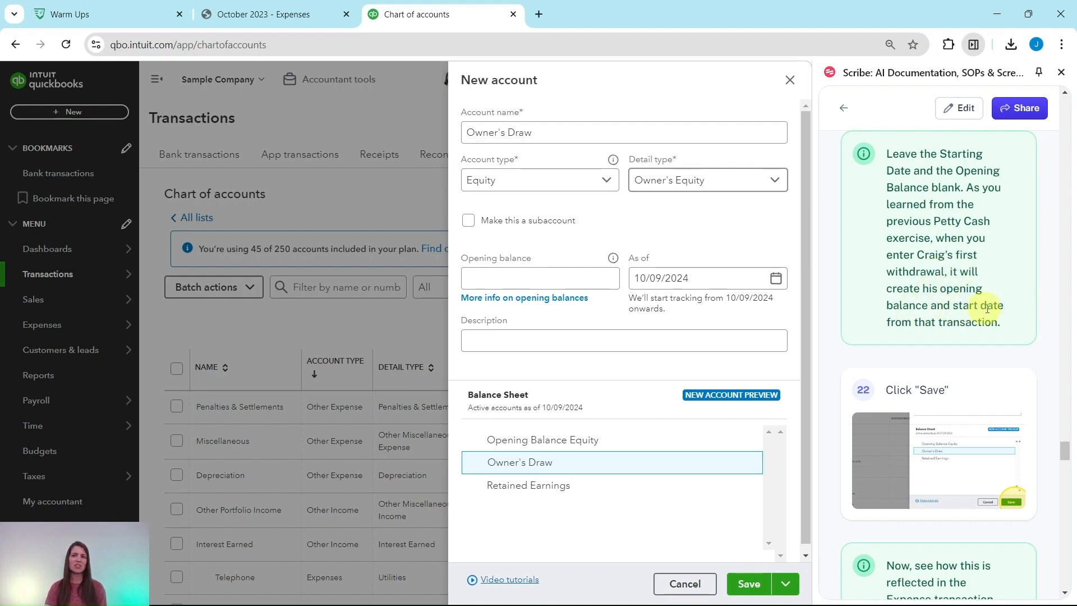
scroll(920, 335, "down", 4)
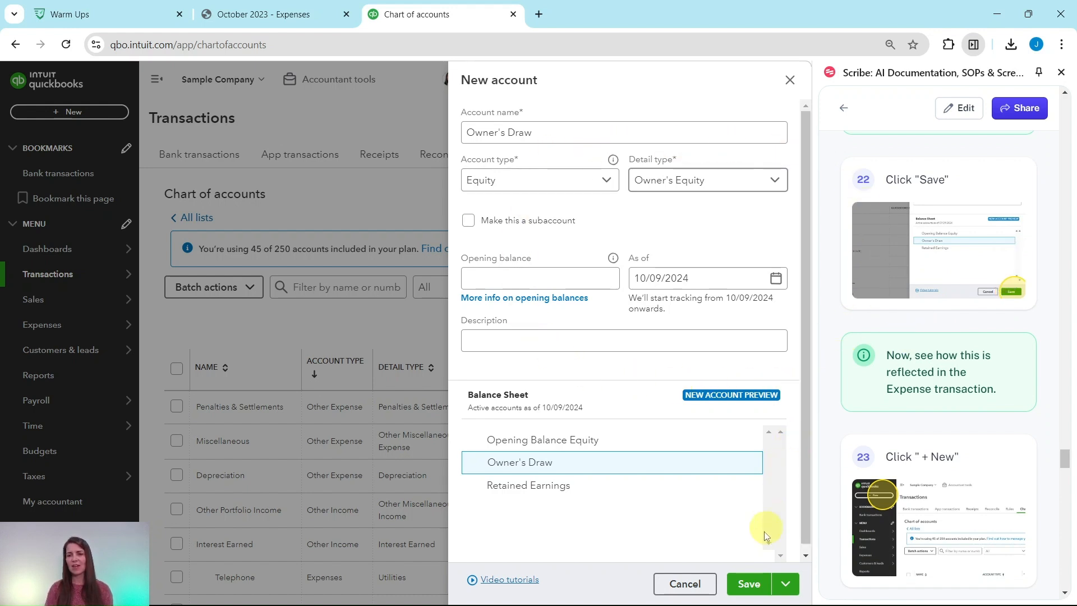
left_click(755, 586)
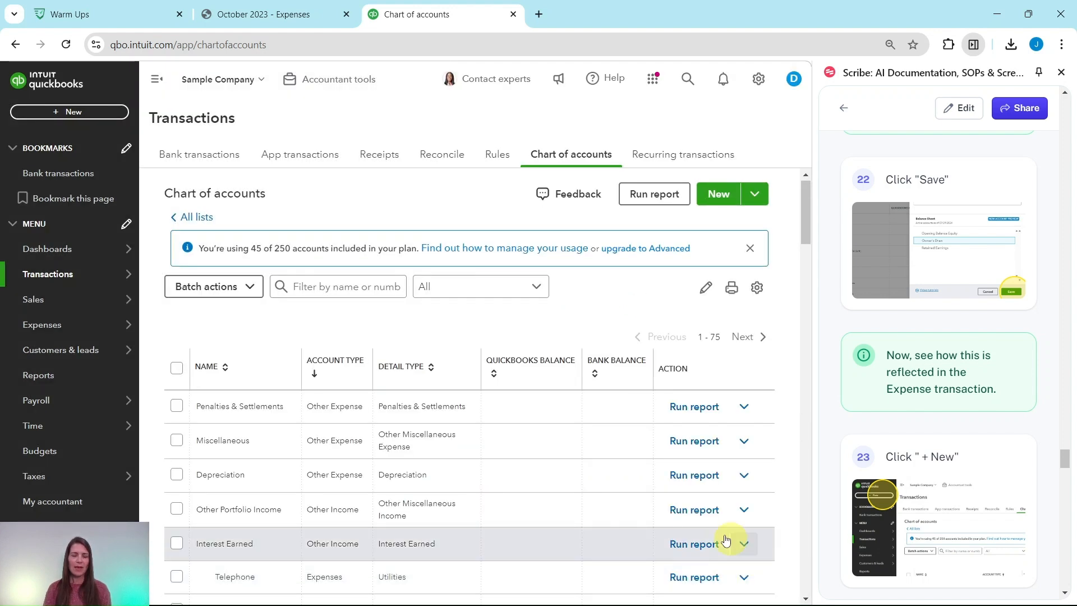
- Start a new expense transaction and choose Hicks Hardware as the payee
scroll(931, 354, "down", 3)
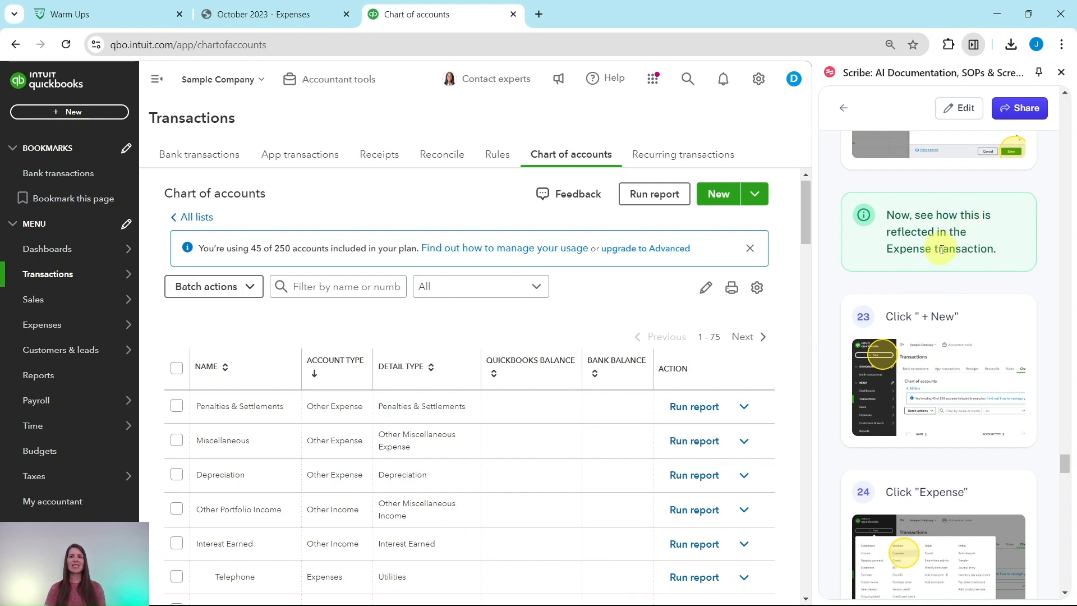
scroll(946, 260, "down", 2)
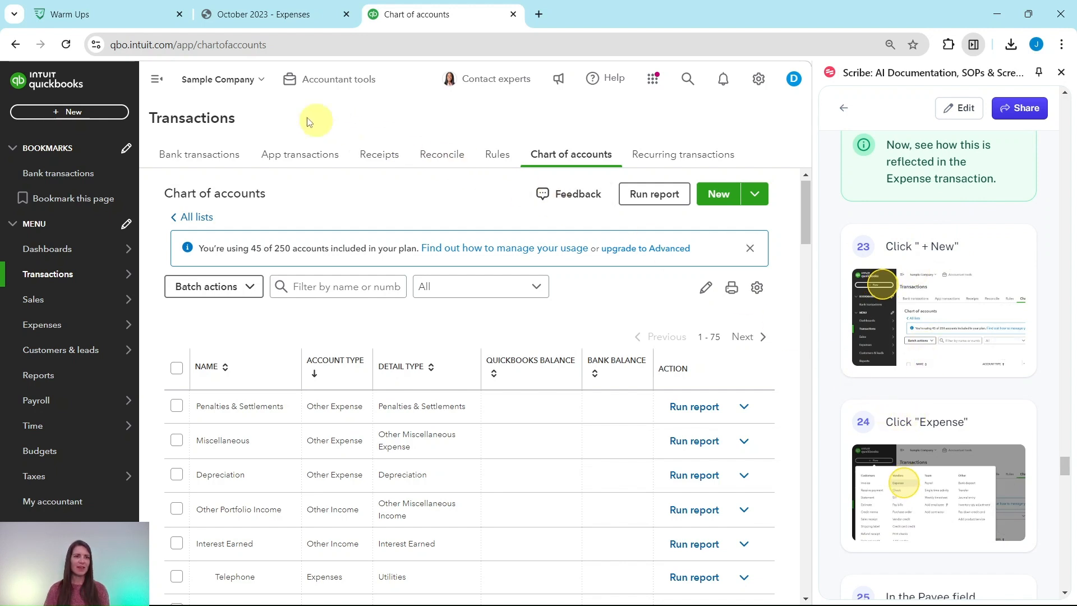
left_click(94, 113)
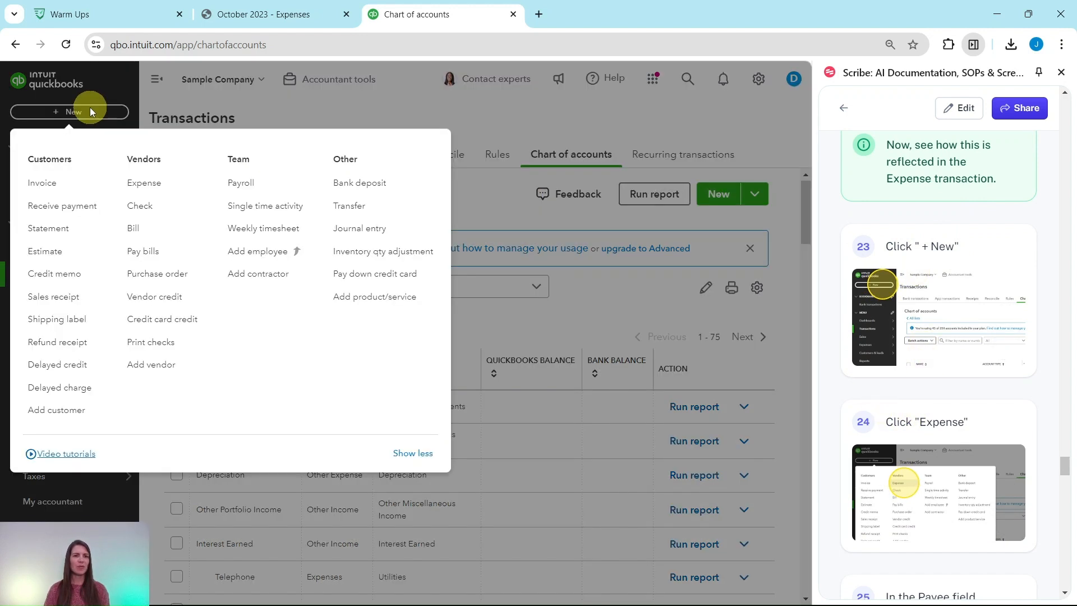
left_click(149, 189)
scroll(982, 403, "down", 6)
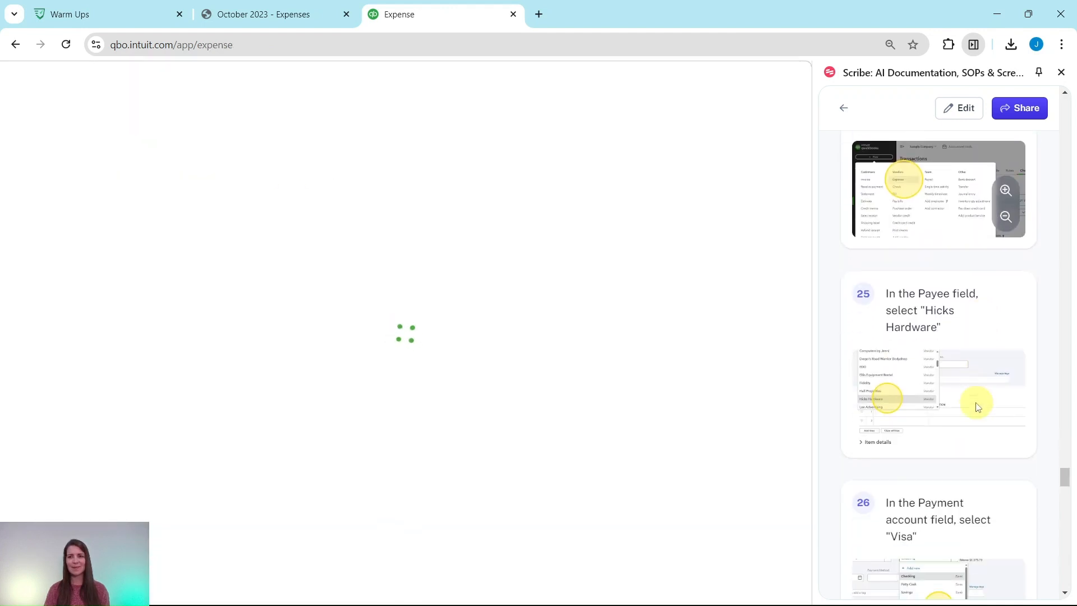
scroll(964, 410, "down", 1)
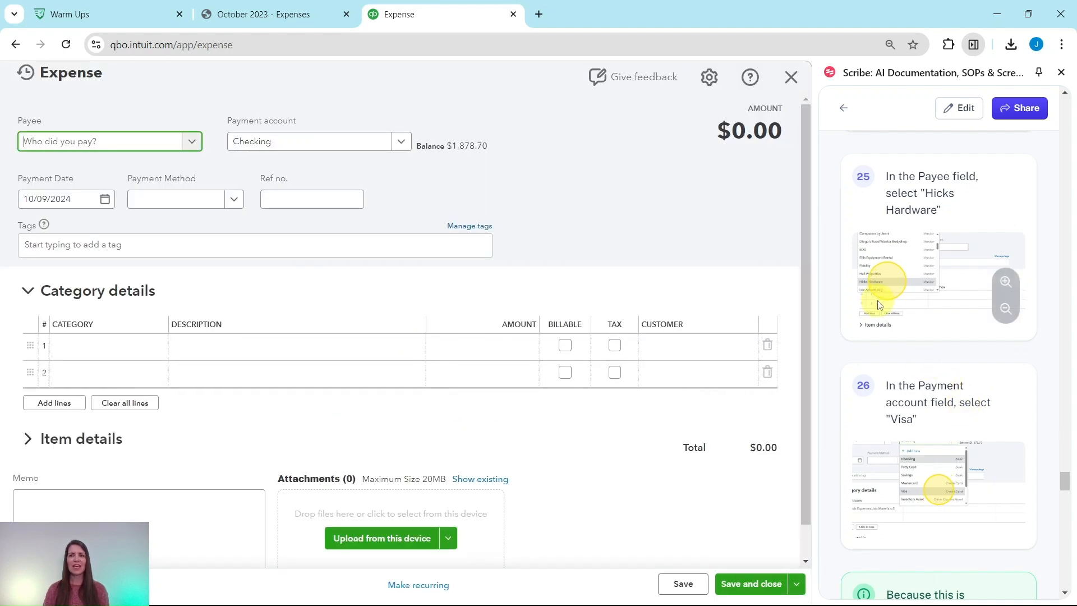
left_click(194, 146)
scroll(137, 219, "down", 4)
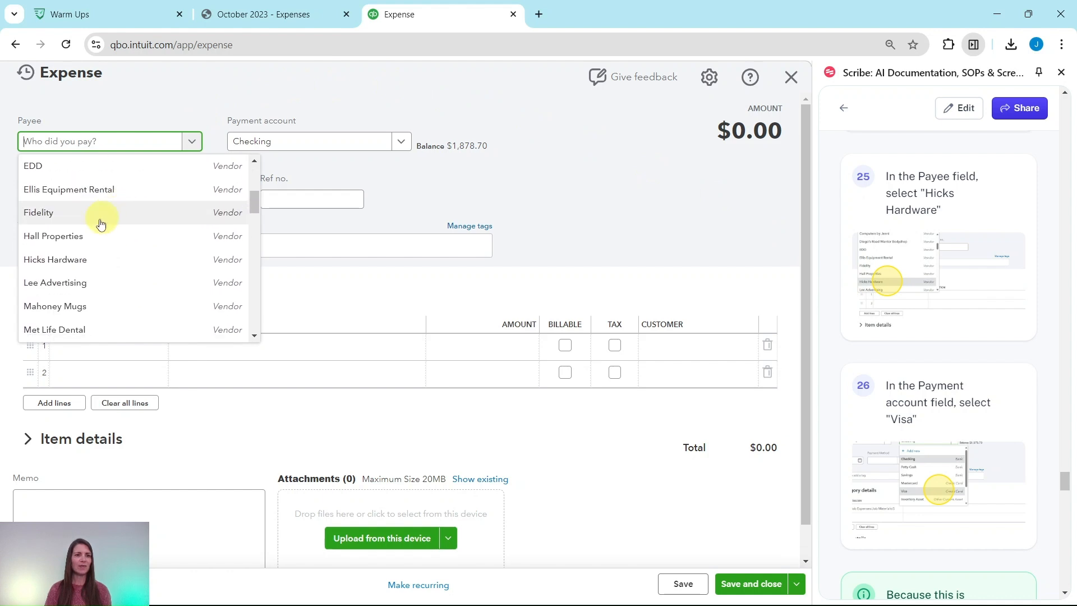
left_click(84, 259)
- Check the payment type on the Hicks Hardware receipt in the October 2023 expenses PDF and set the expense's payment account to Visa
left_click(245, 17)
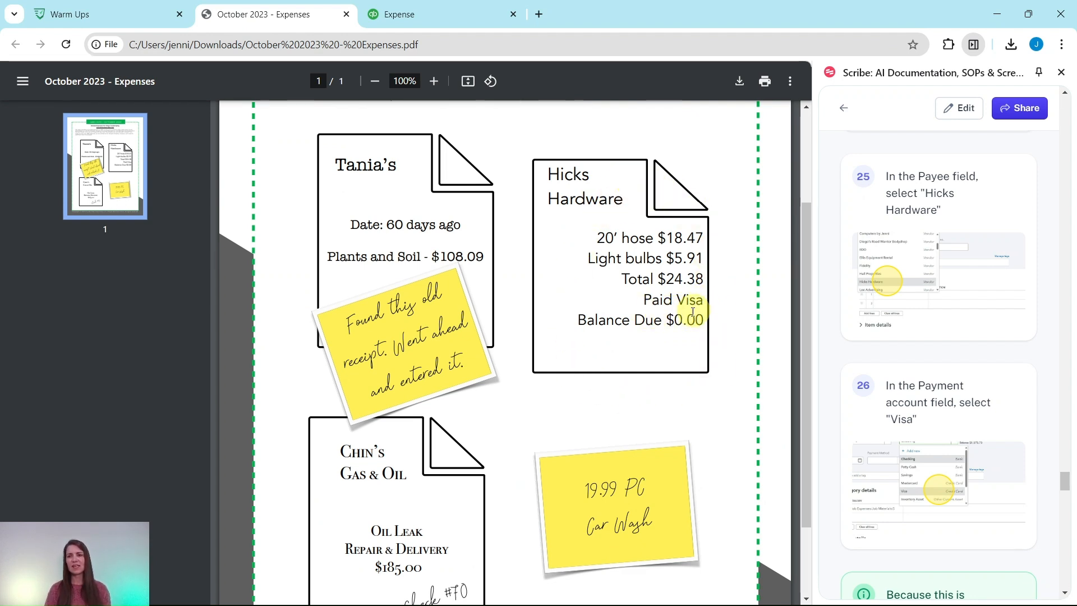
left_click(450, 13)
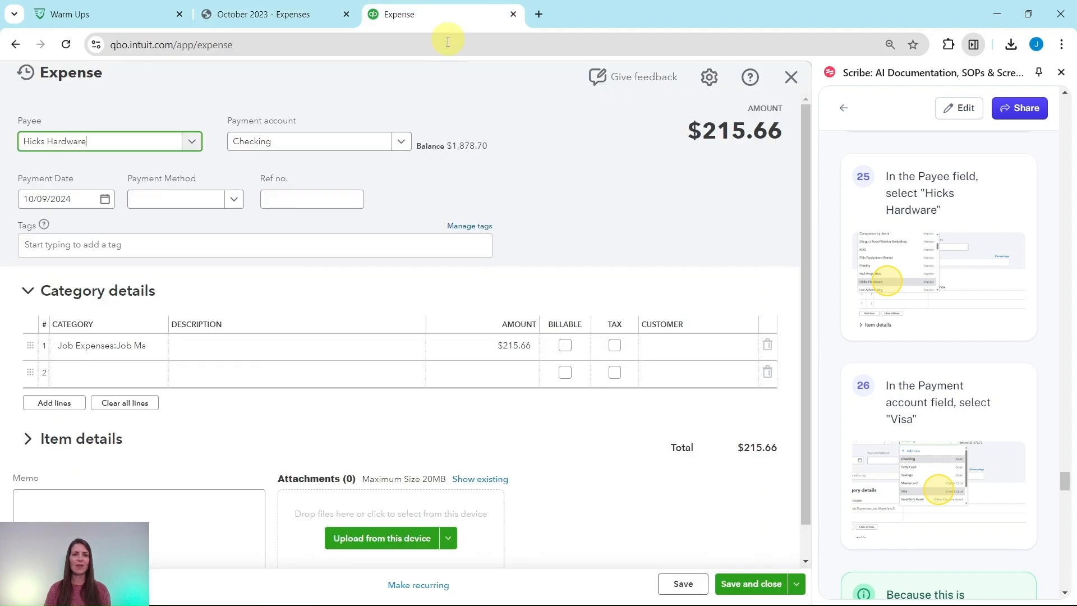
left_click(321, 142)
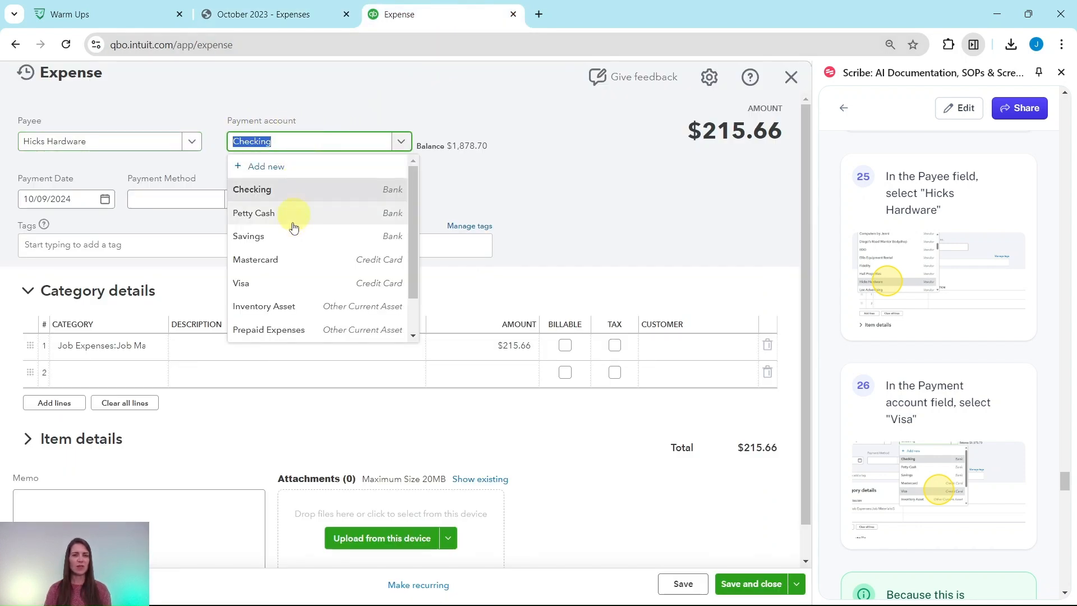
left_click(243, 285)
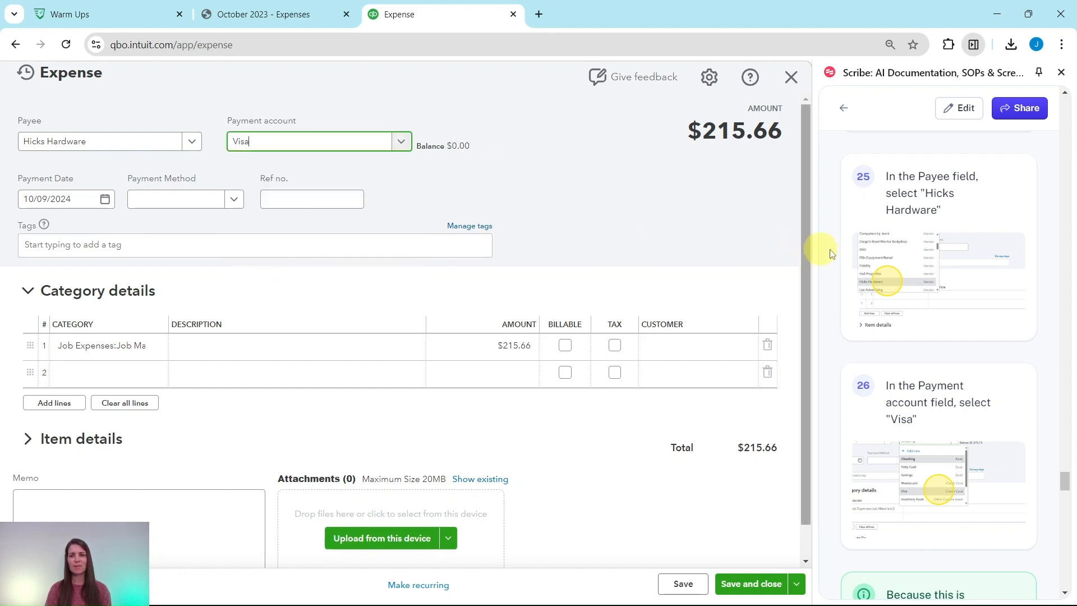
- Following the guide's note on category versus item details, set the first line's category to Sprinklers and Drip Systems under Job Materials
scroll(920, 247, "down", 6)
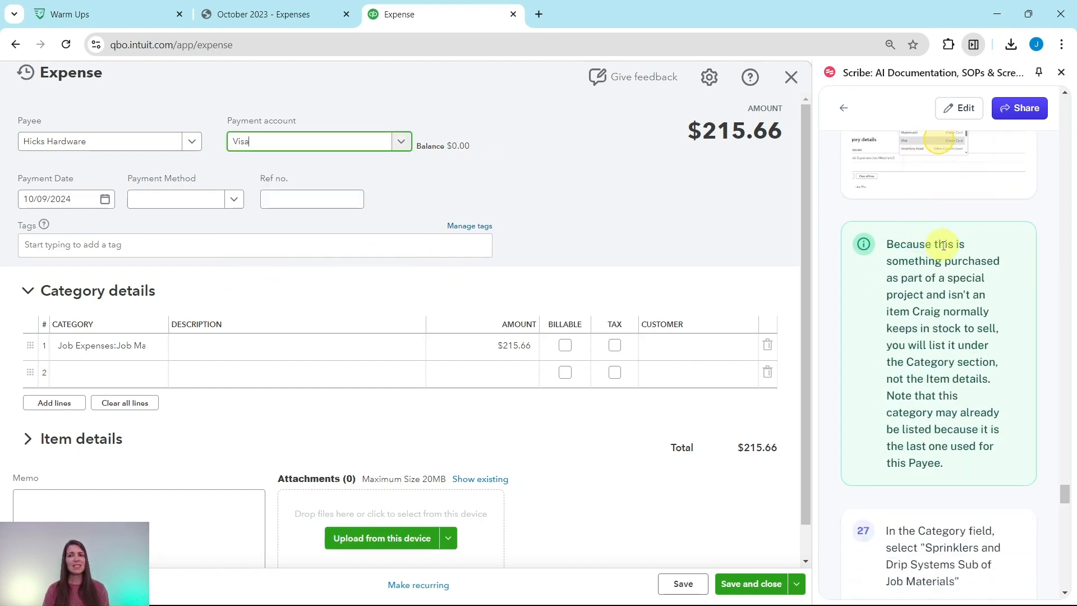
scroll(945, 247, "down", 1)
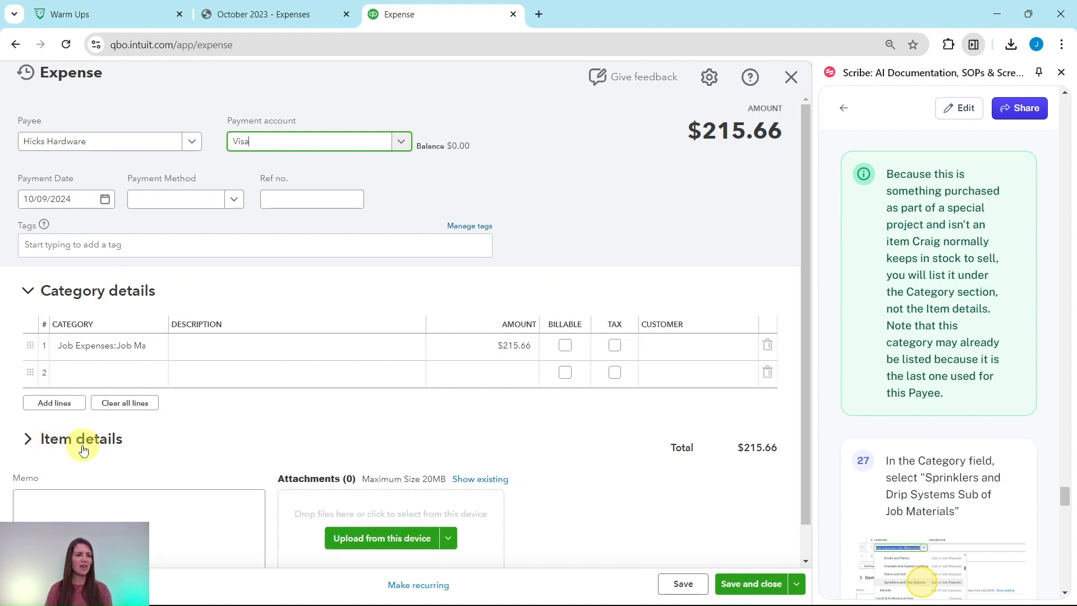
scroll(84, 444, "down", 1)
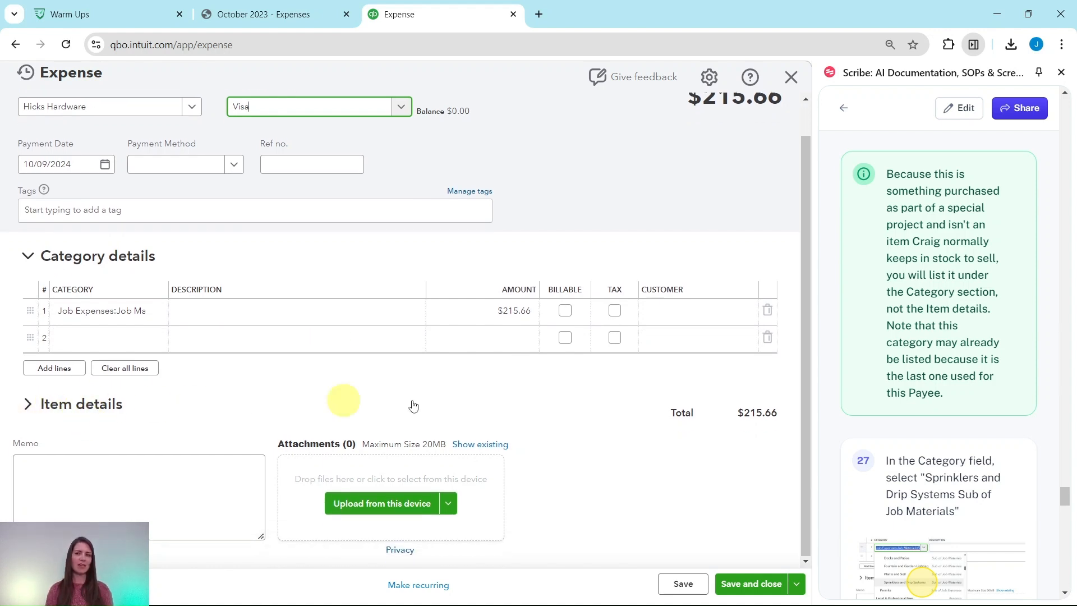
scroll(914, 401, "down", 5)
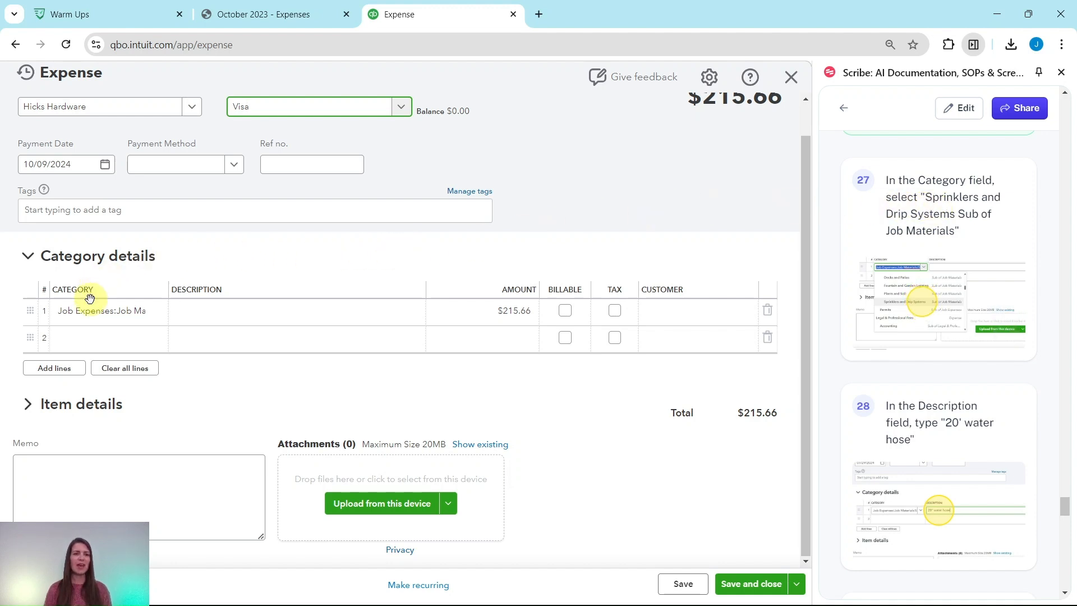
left_click(96, 313)
left_click(98, 315)
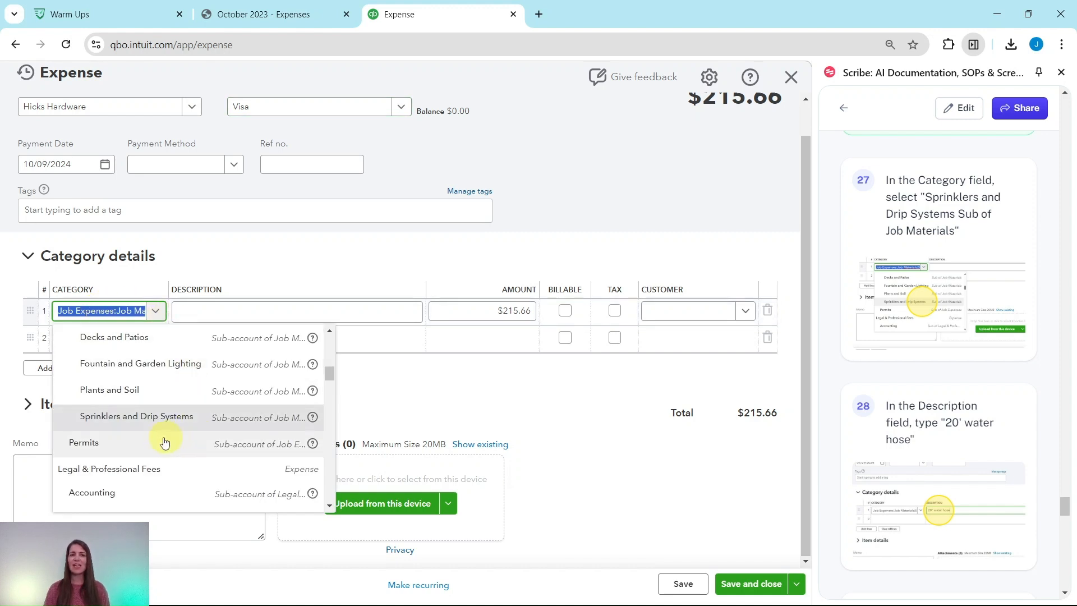
left_click(143, 427)
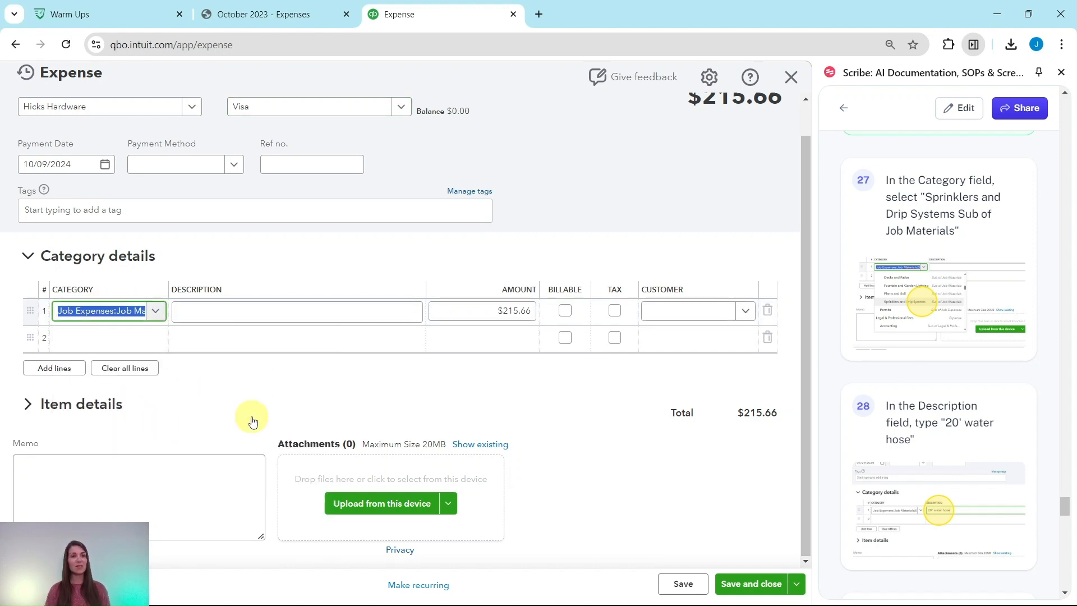
- Check the hose entry on the Hicks Hardware receipt and enter "20' water hose" as the first line's description
scroll(906, 400, "down", 1)
scroll(909, 399, "down", 2)
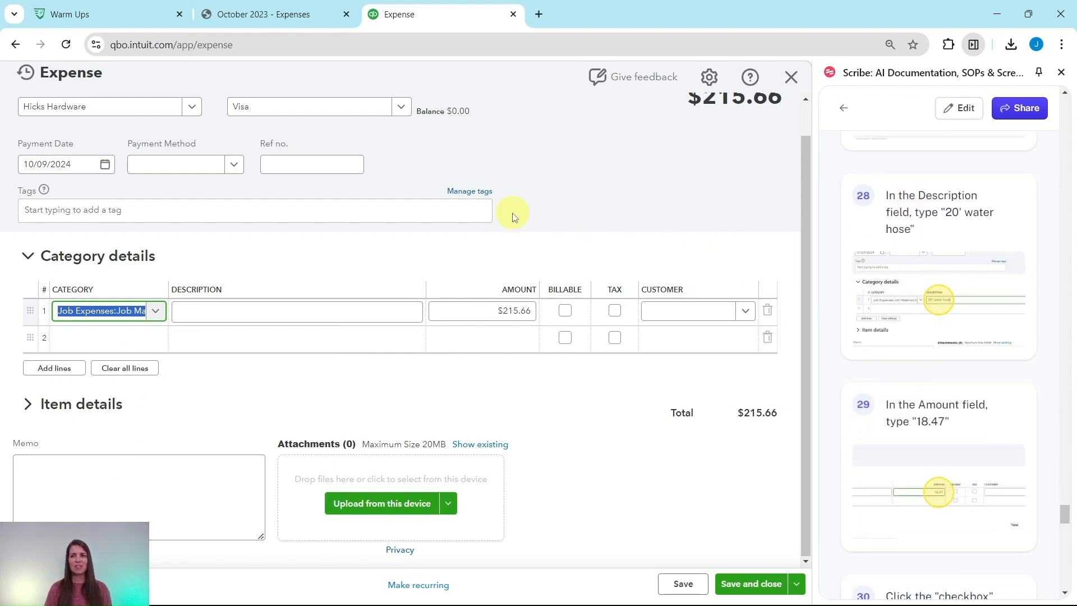
left_click(263, 14)
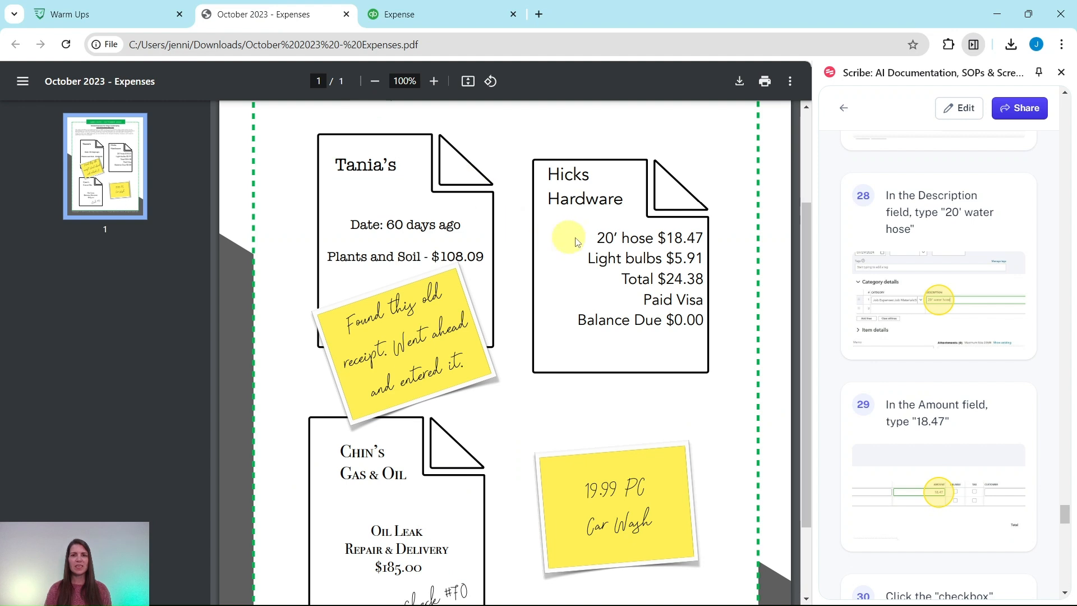
left_click(430, 23)
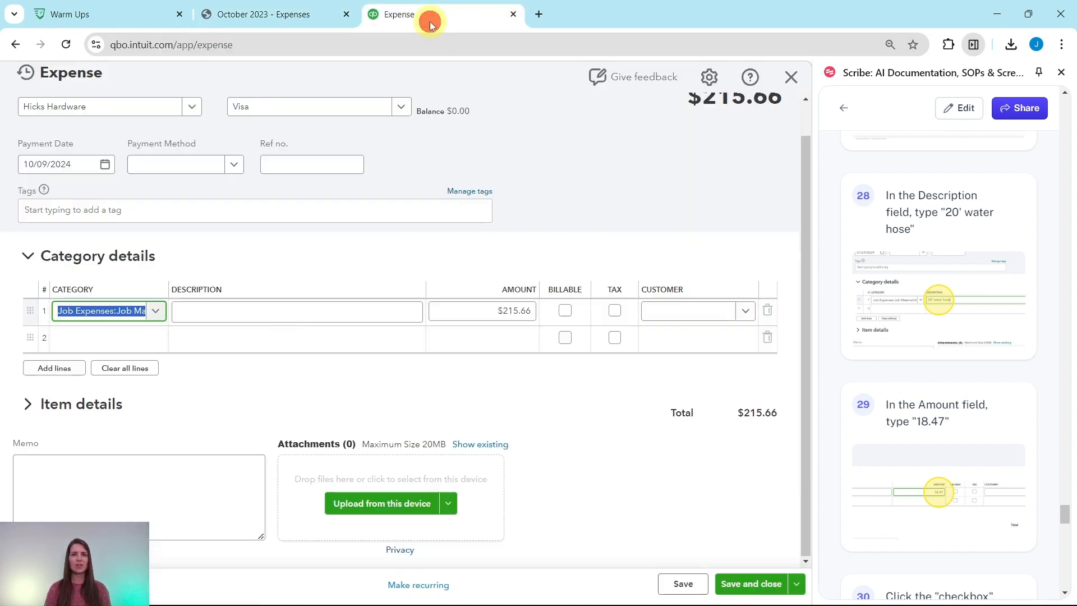
left_click(349, 313)
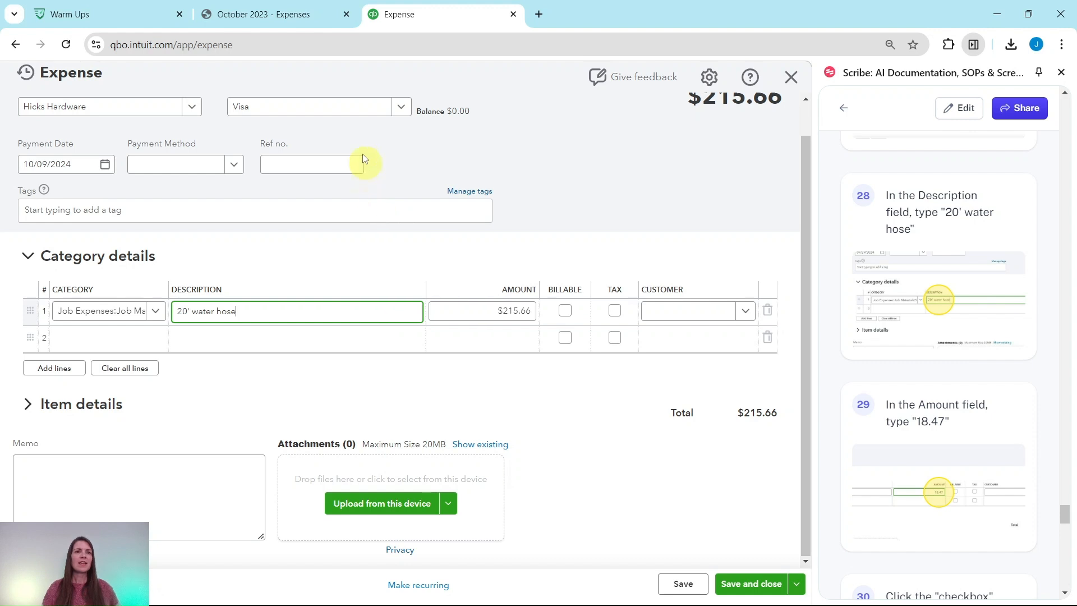
- Check the hose price on the receipt and set the first line's amount to 18.47
left_click(292, 25)
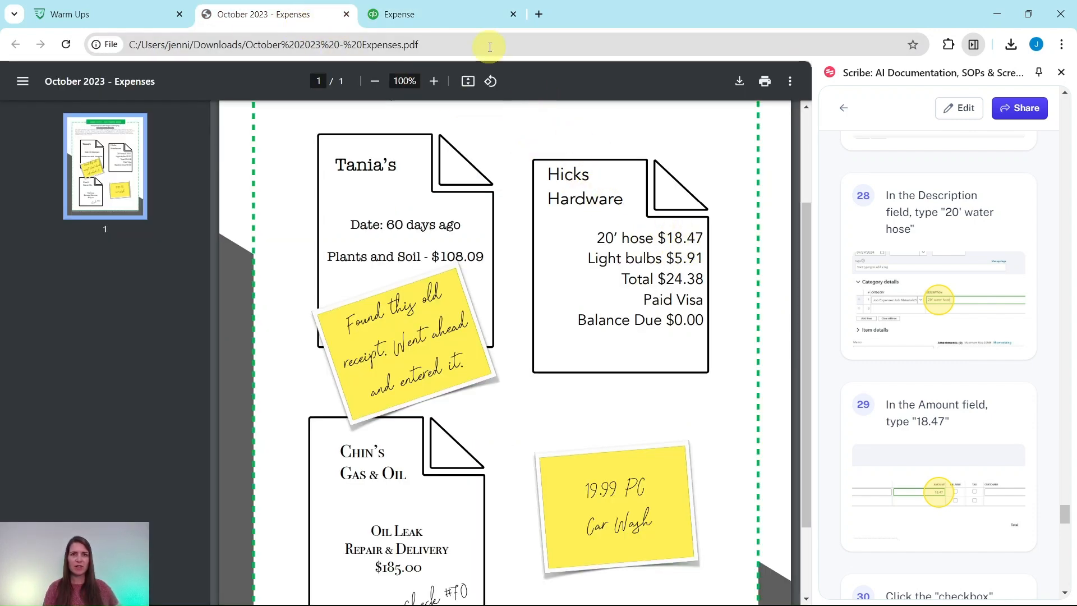
left_click(469, 17)
left_click_drag(486, 307, 546, 312)
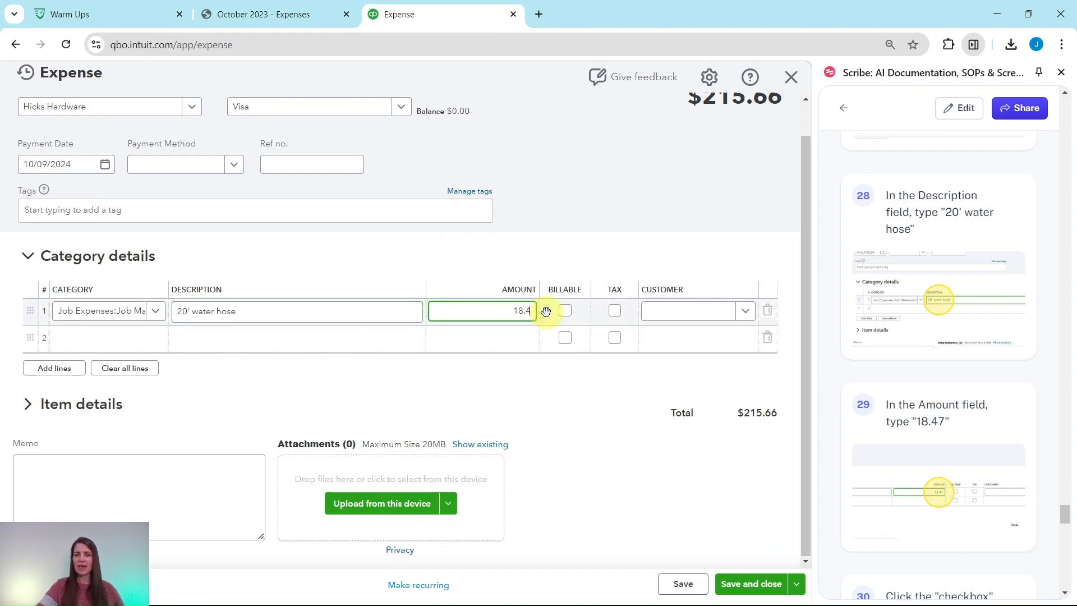
- Mark the water hose line as billable and assign it to the customer Sonnenschein Family Store
scroll(878, 325, "down", 7)
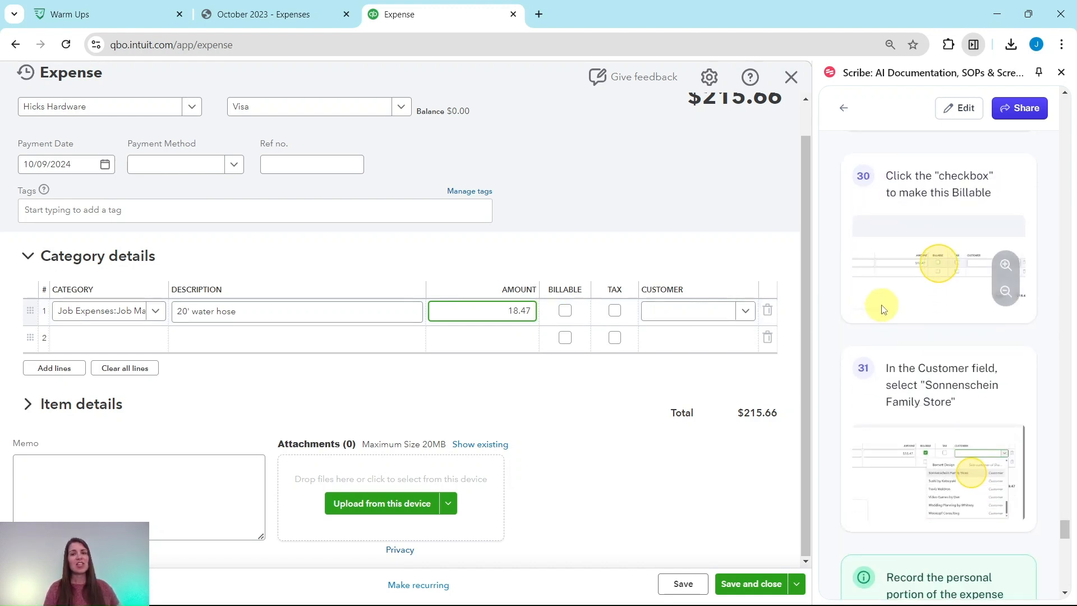
left_click(565, 312)
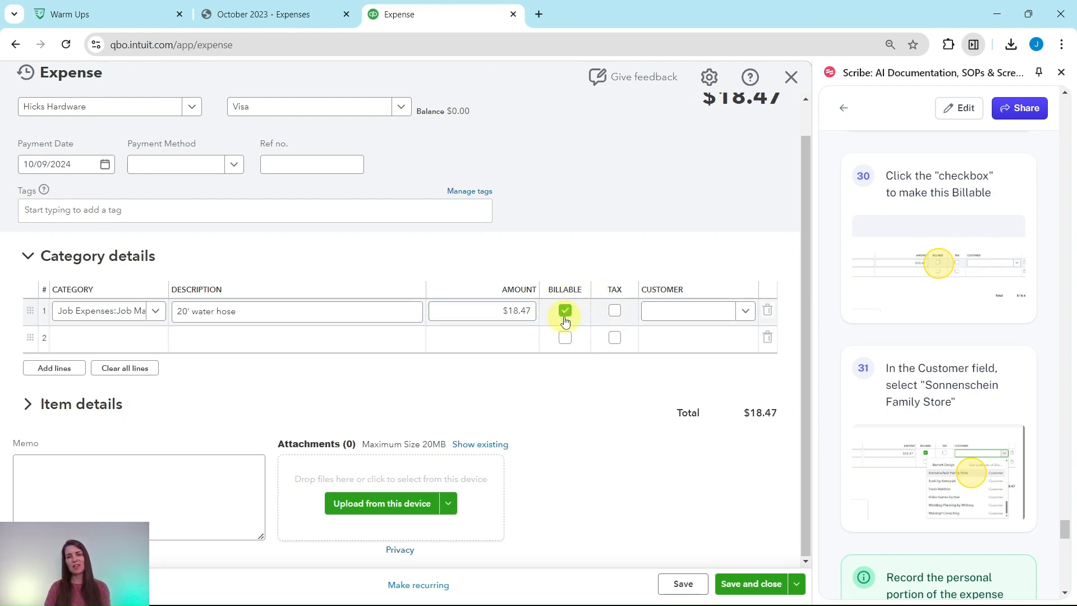
left_click(712, 310)
scroll(671, 392, "down", 8)
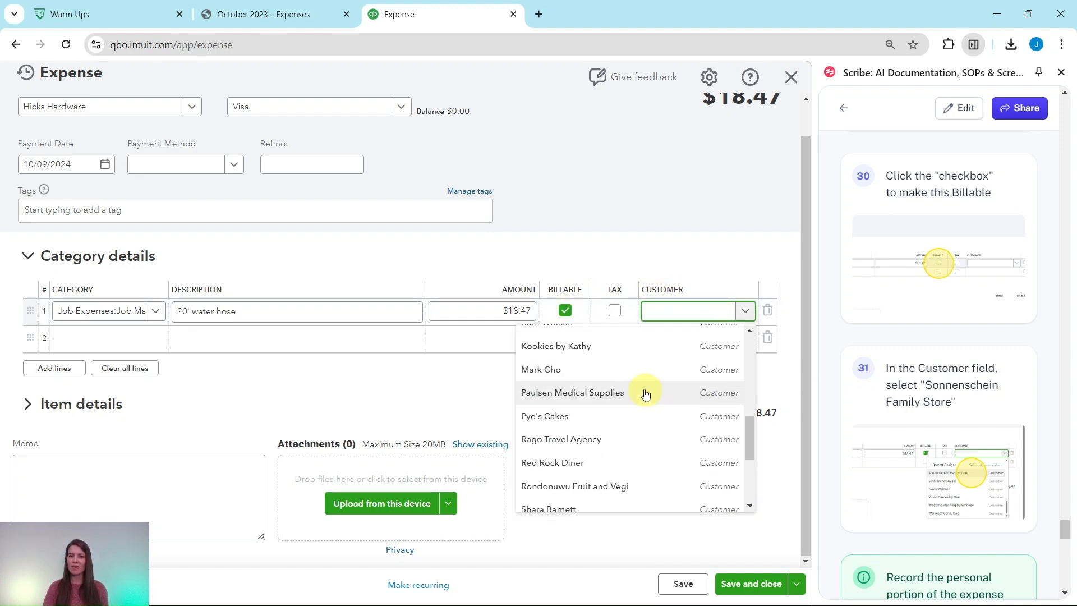
scroll(645, 395, "down", 1)
left_click(573, 413)
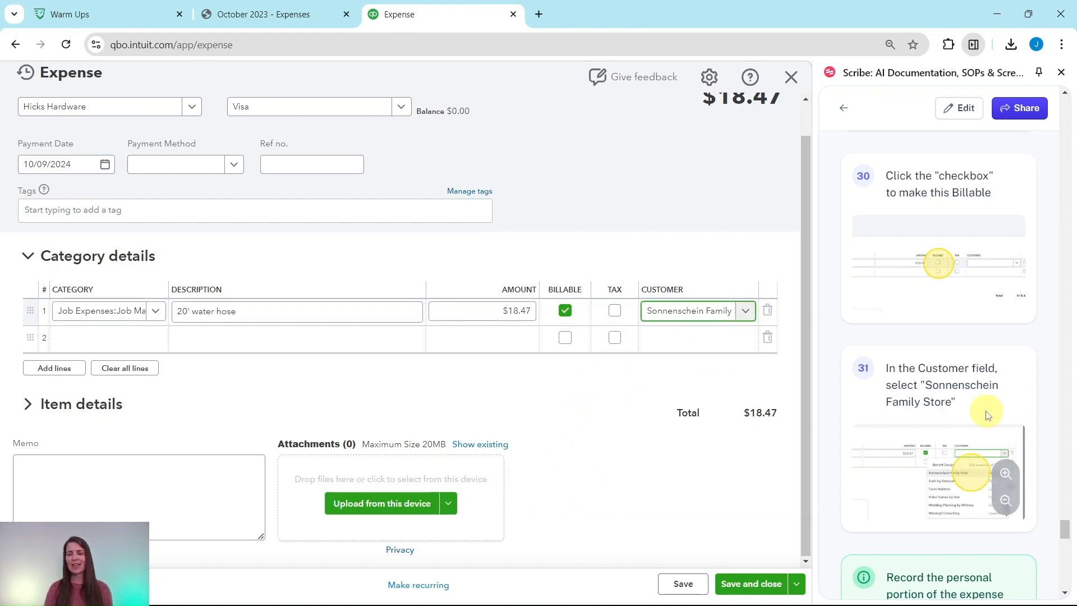
- Following the guide's instructions for the personal portion, set the second line's category to Owner's Draw
scroll(965, 398, "down", 4)
scroll(941, 386, "down", 2)
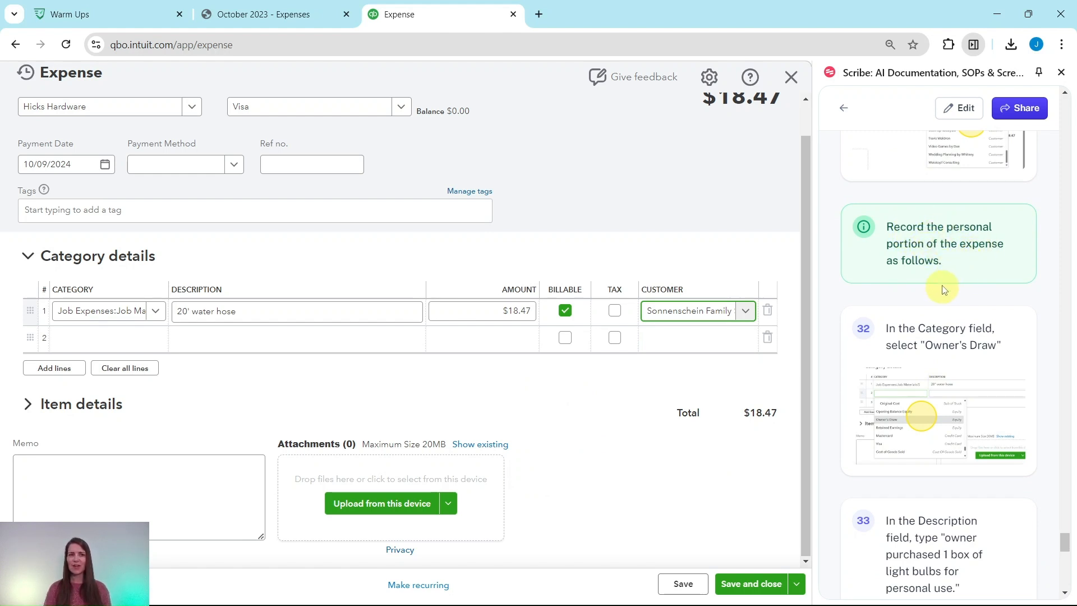
scroll(948, 269, "down", 2)
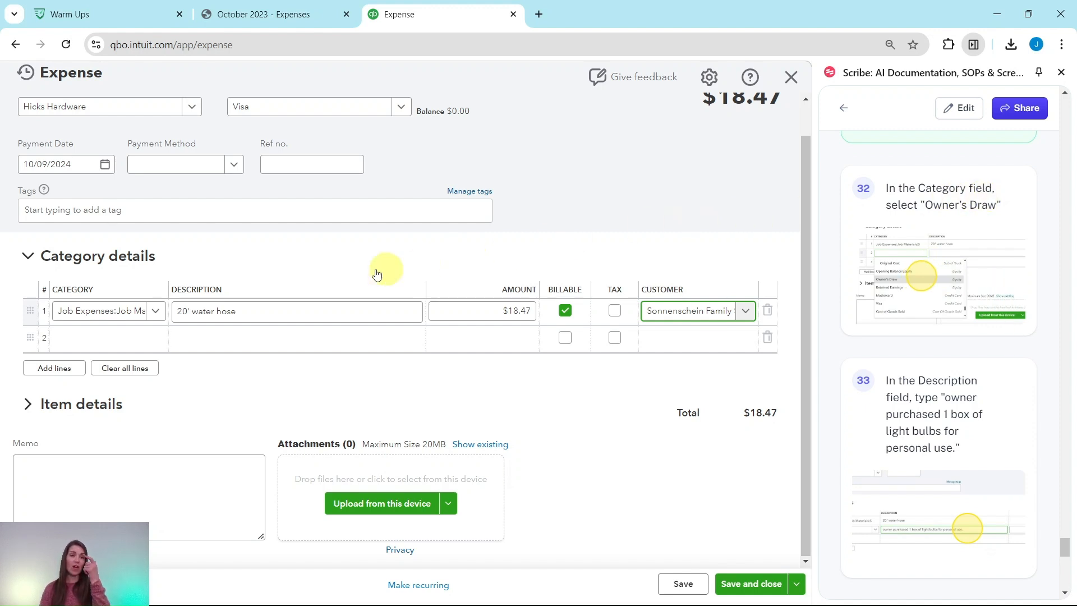
left_click(137, 337)
scroll(241, 402, "down", 5)
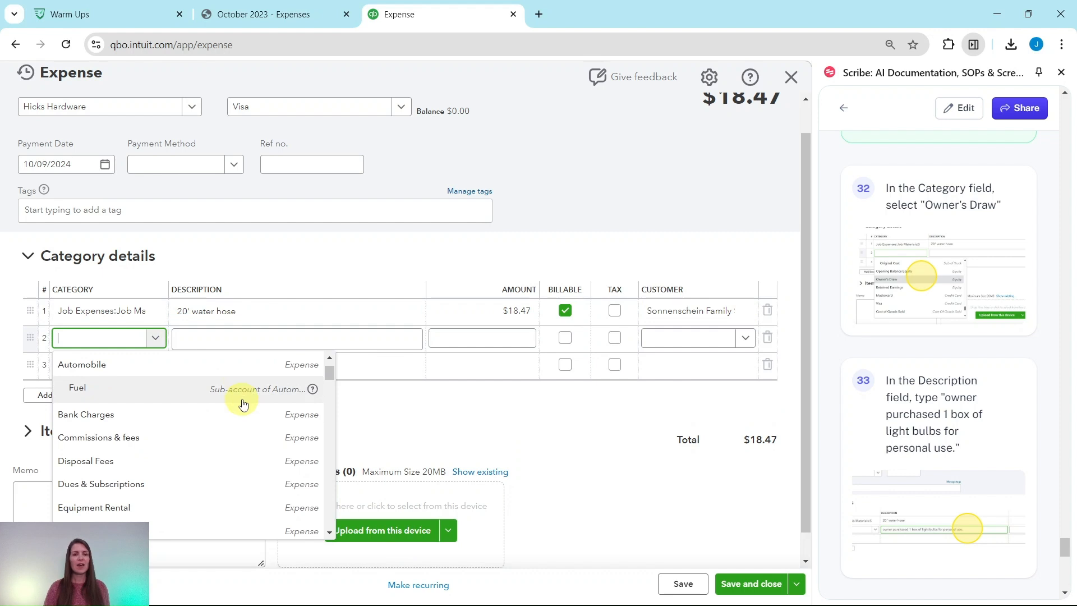
left_click(133, 342)
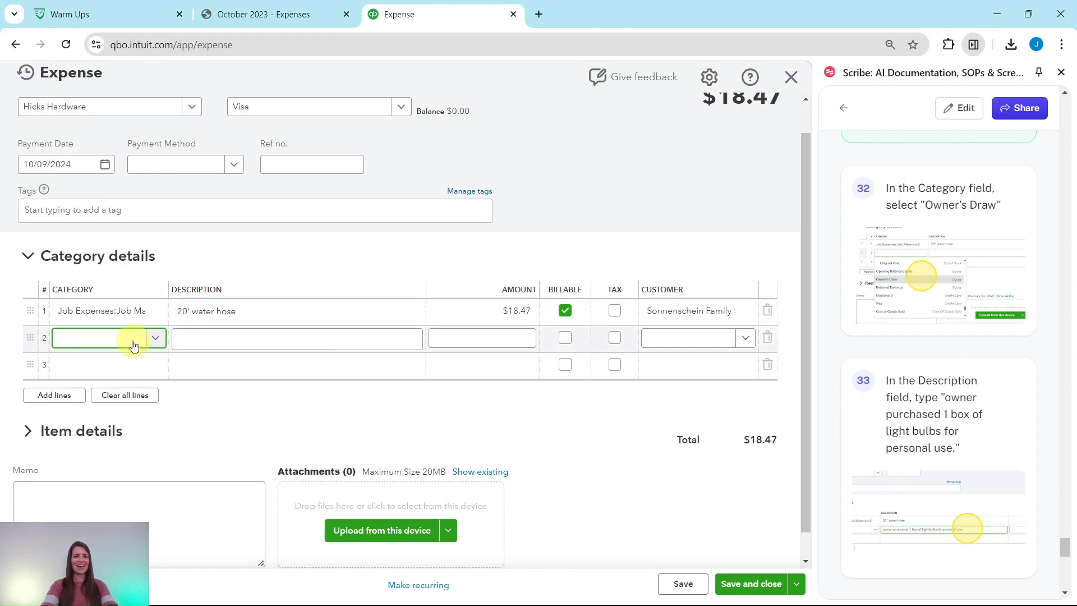
type("Owner's")
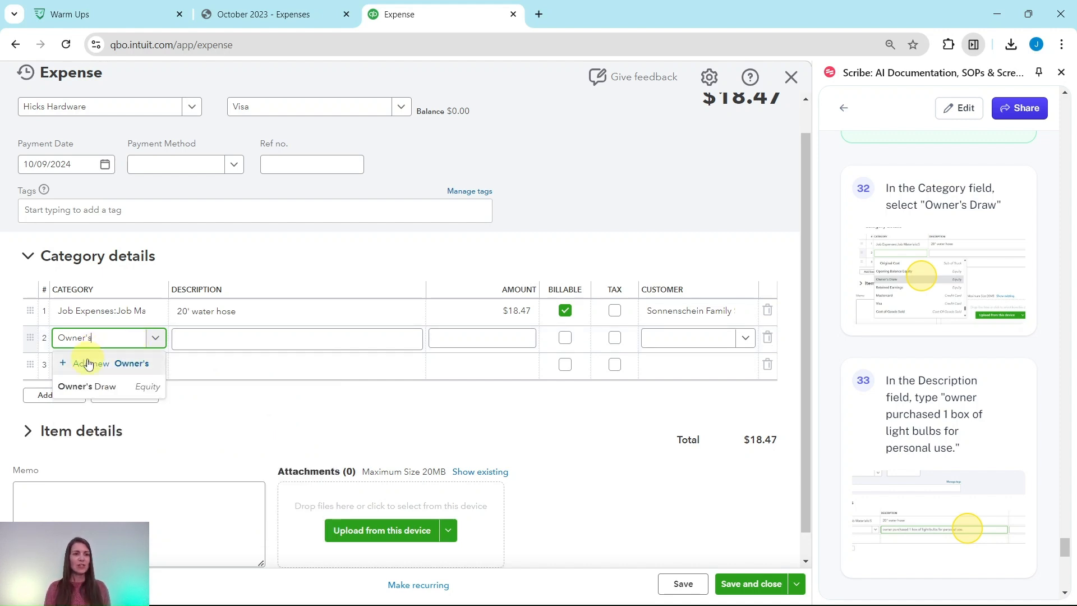
left_click(88, 387)
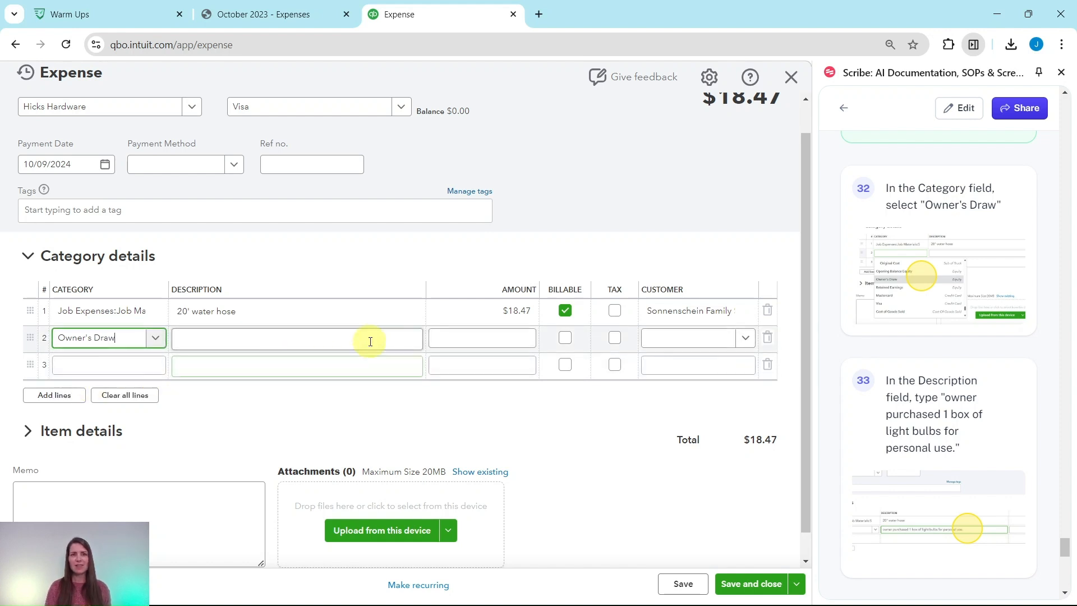
- Copy "owner purchased 1 box of light bulbs for personal use" from the guide into the second line's description
scroll(976, 377, "down", 1)
scroll(976, 378, "down", 2)
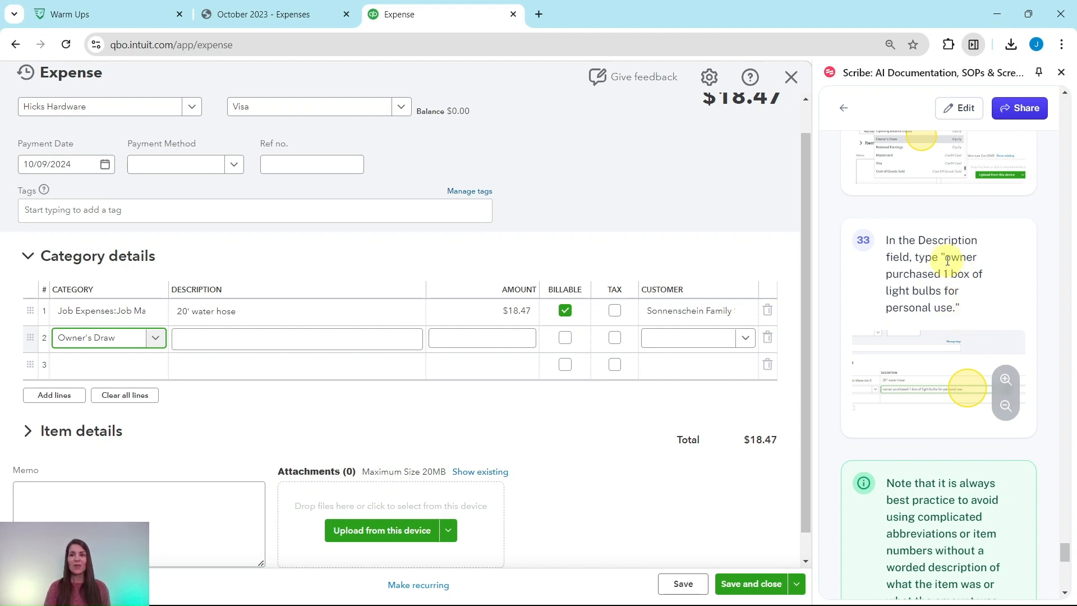
left_click_drag(946, 258, 956, 304)
key("ctrl+c")
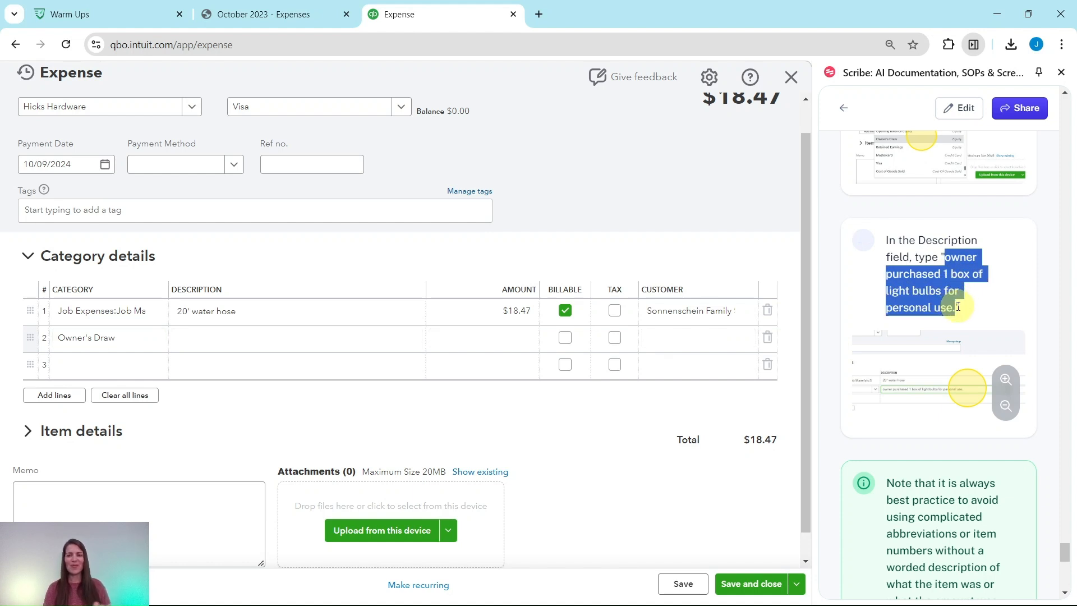
left_click(262, 341)
key("ctrl+v")
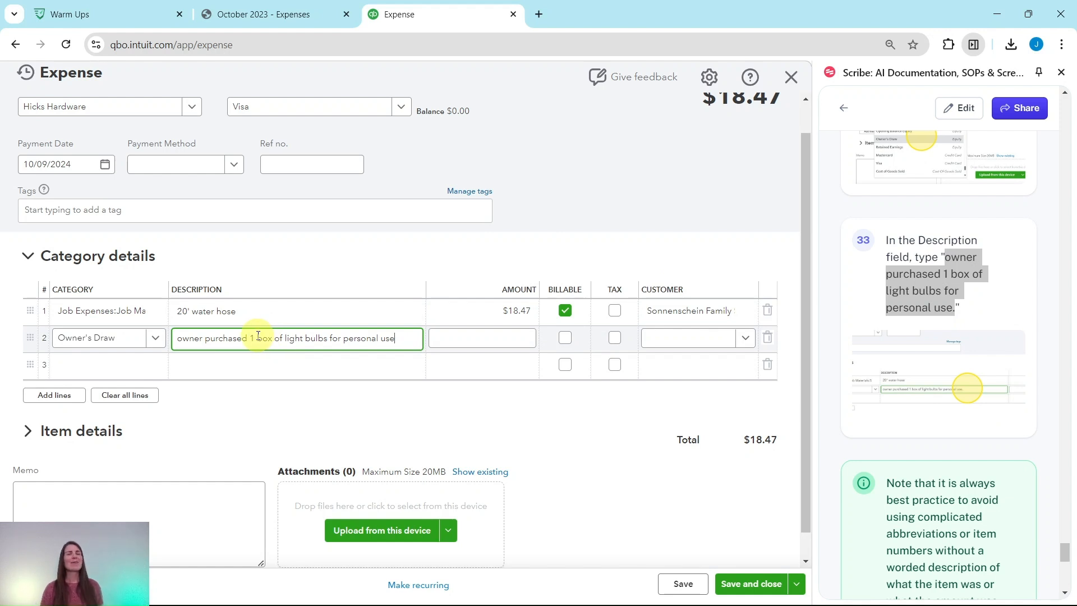
- Check the light bulbs price on the Hicks Hardware receipt and set the Owner's Draw line's amount to 5.91
scroll(962, 364, "down", 5)
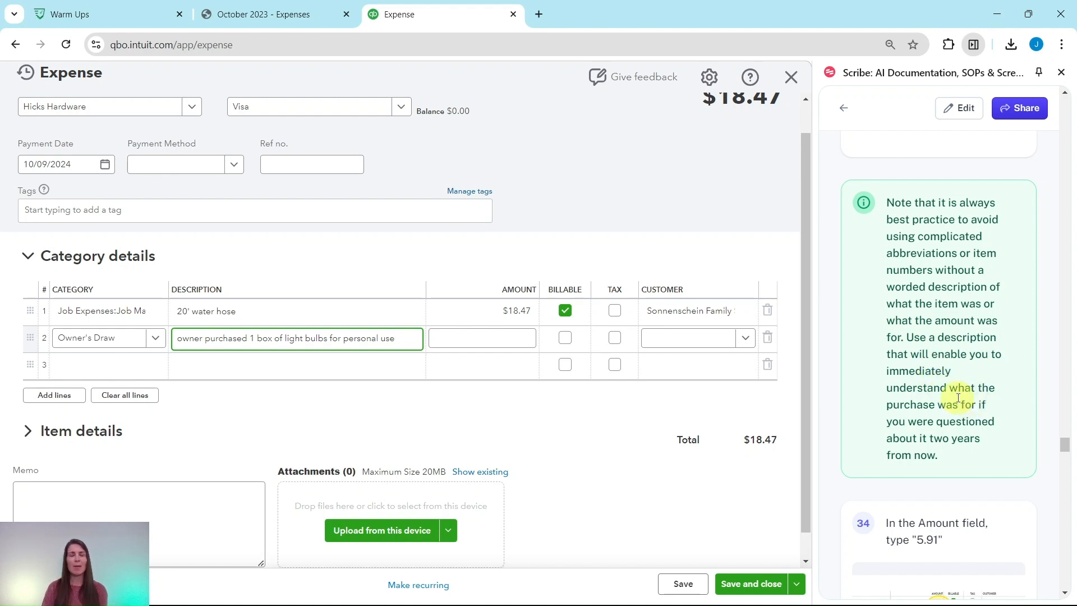
scroll(935, 382, "down", 6)
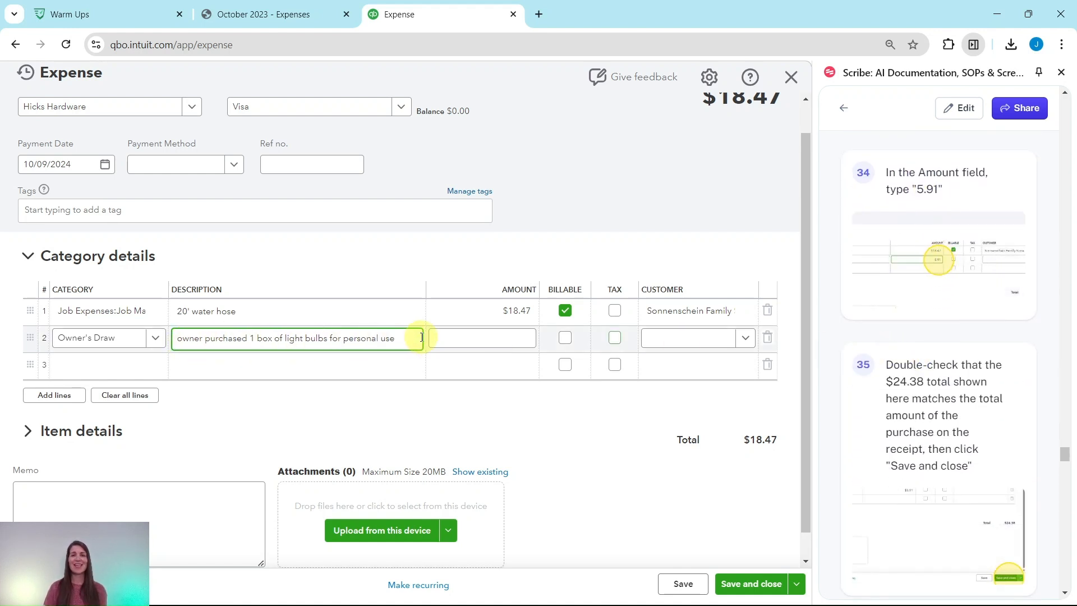
left_click(247, 17)
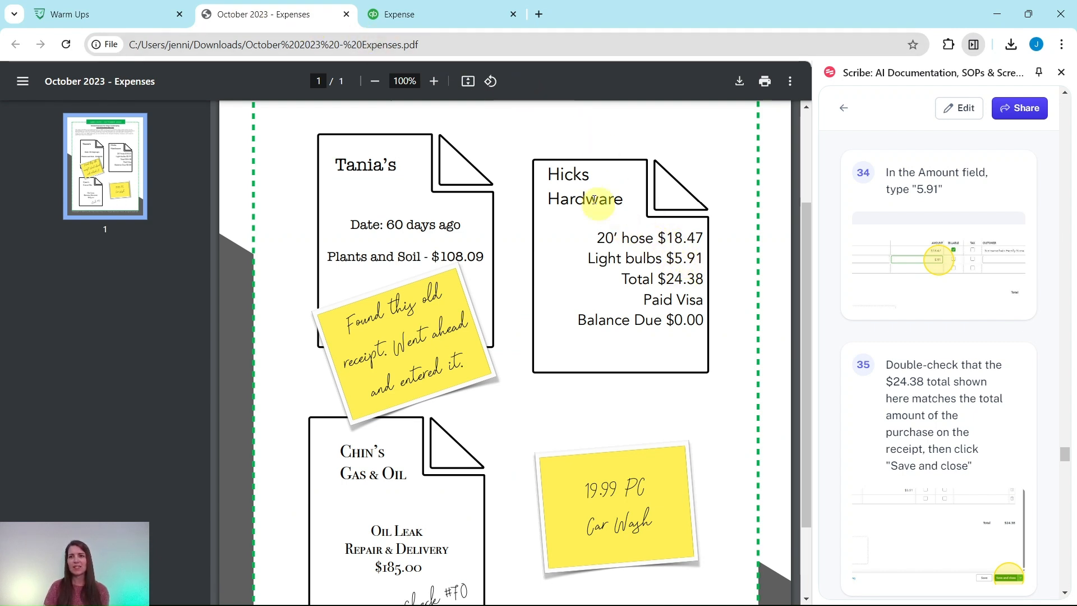
left_click(457, 14)
left_click(505, 335)
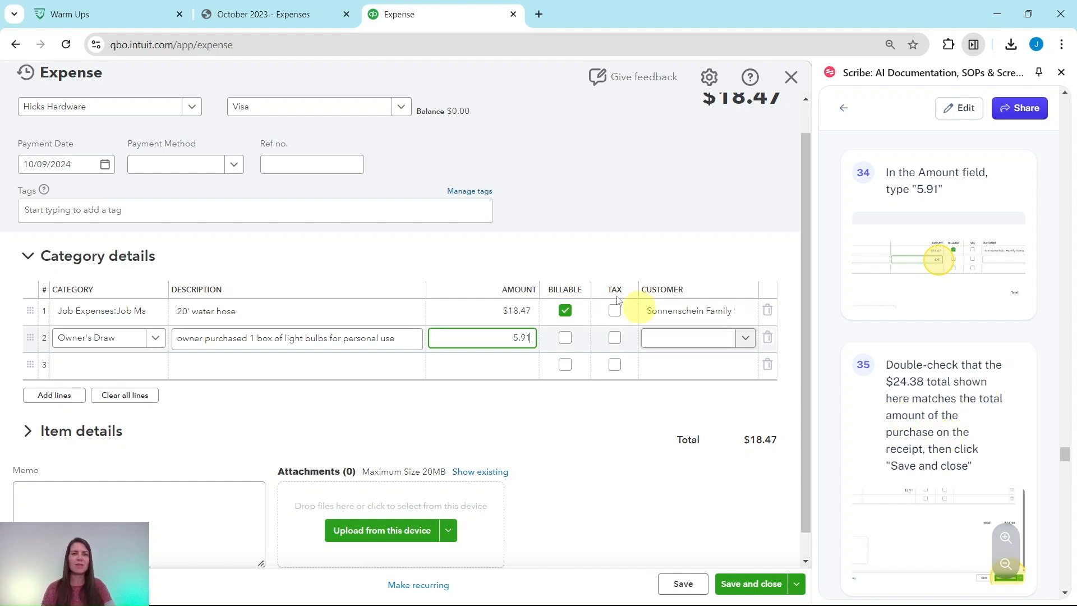
- Compare the expense total with the Hicks Hardware receipt total, and save and close the expense
left_click(284, 14)
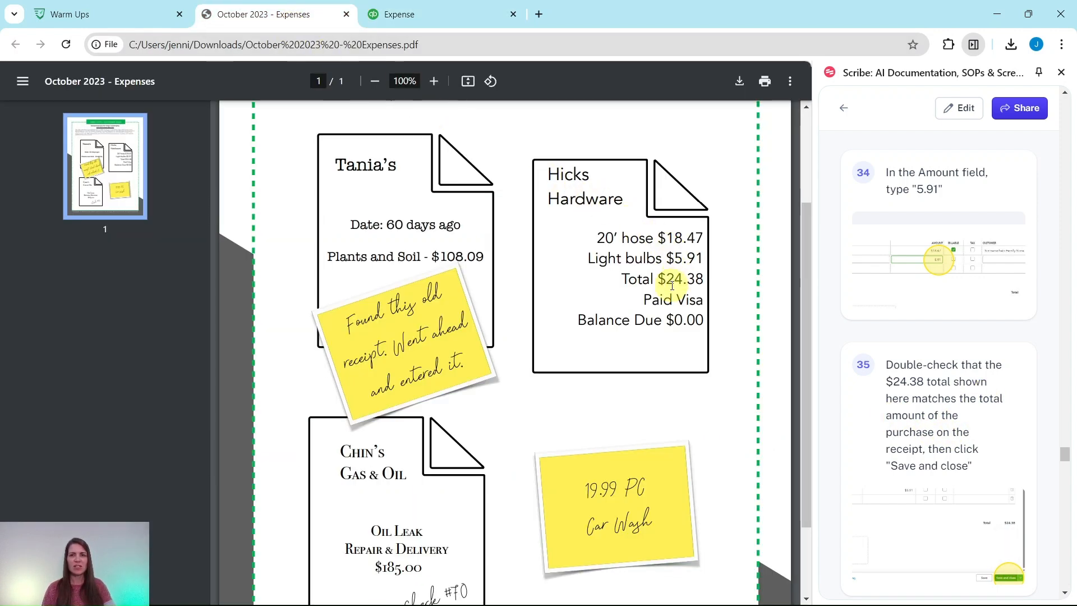
left_click(468, 14)
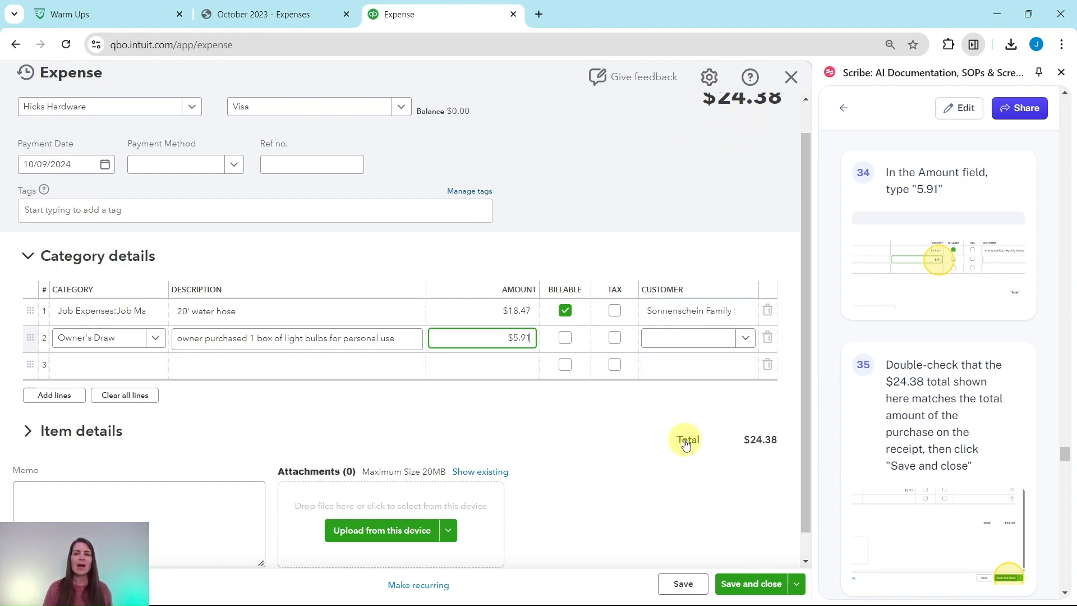
scroll(727, 212, "up", 1)
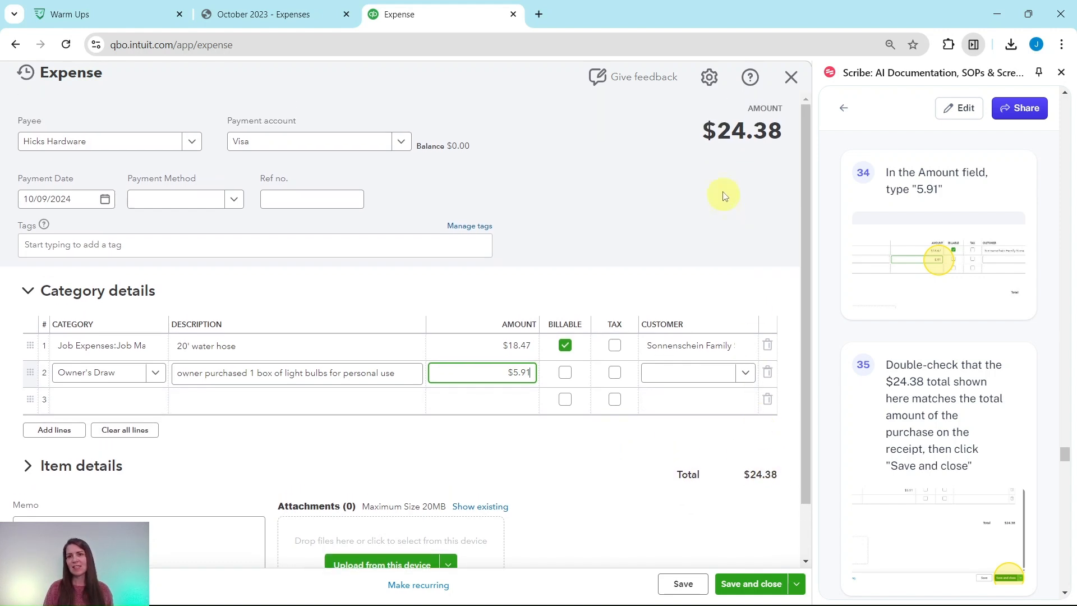
left_click(297, 14)
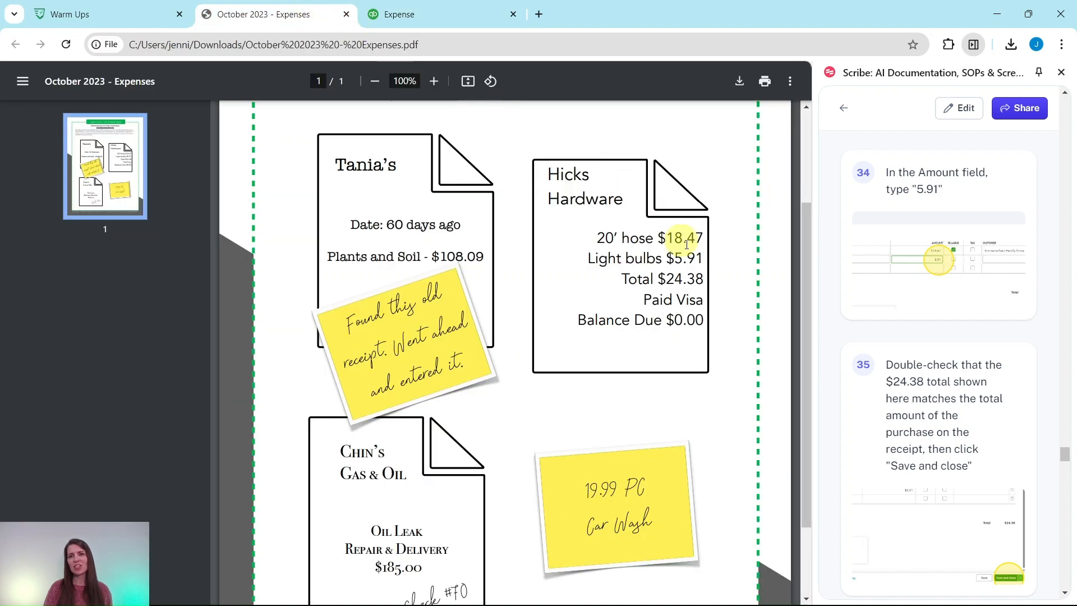
left_click(468, 16)
scroll(918, 373, "down", 4)
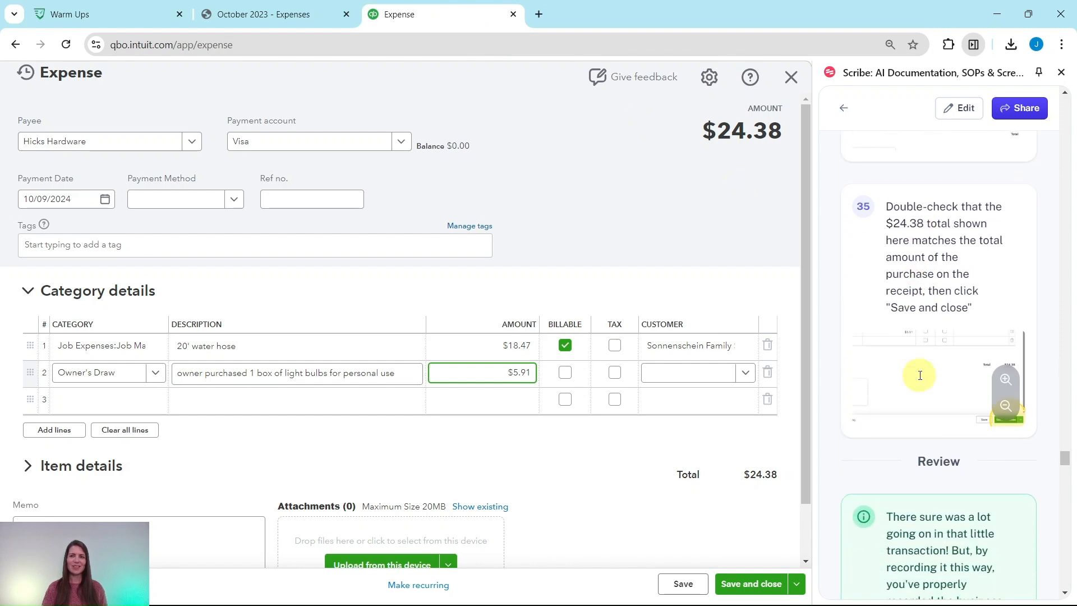
left_click(758, 587)
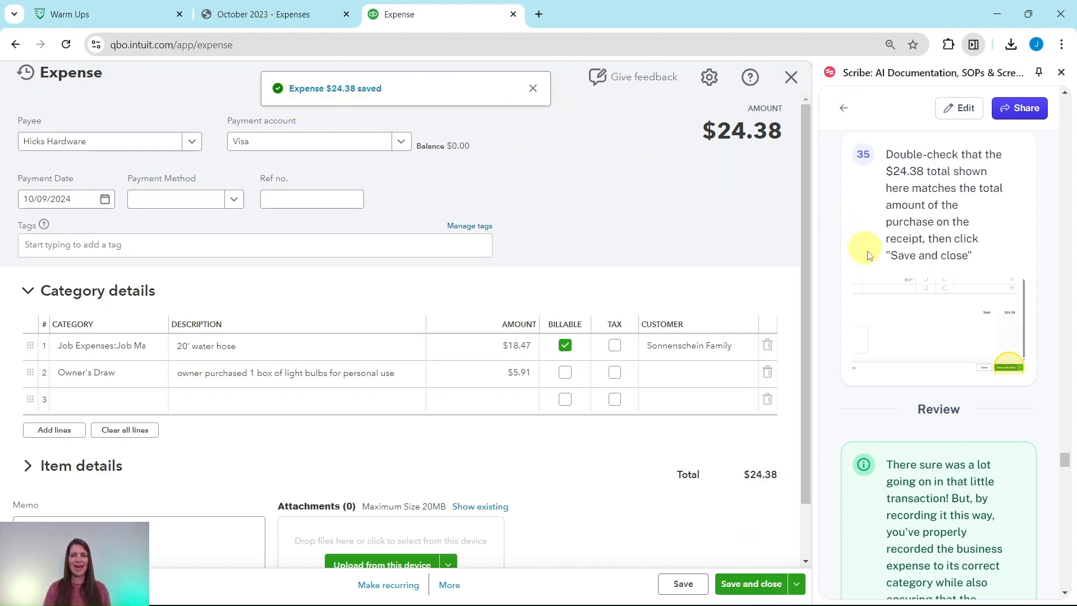
- Read the guide's review note on the split transaction and open the chart of accounts through the accountant tools
scroll(901, 274, "down", 4)
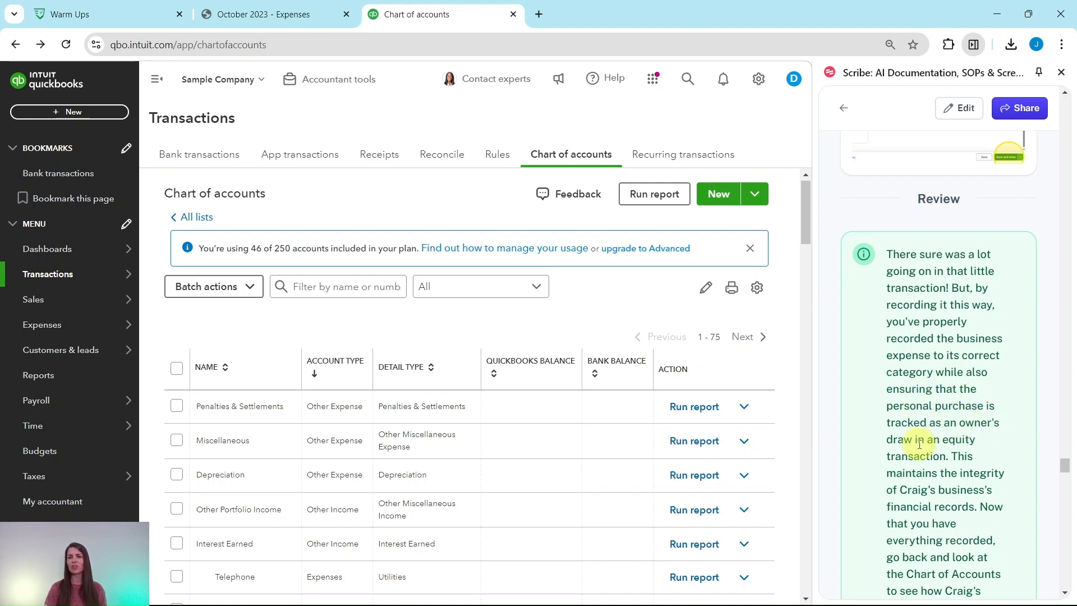
scroll(946, 438, "down", 4)
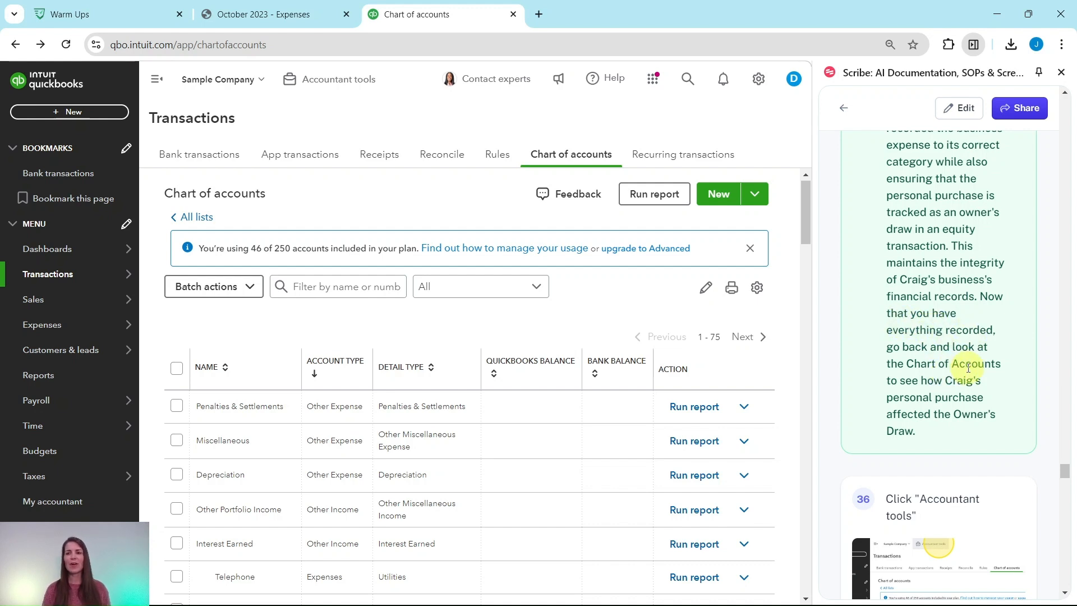
scroll(968, 367, "down", 6)
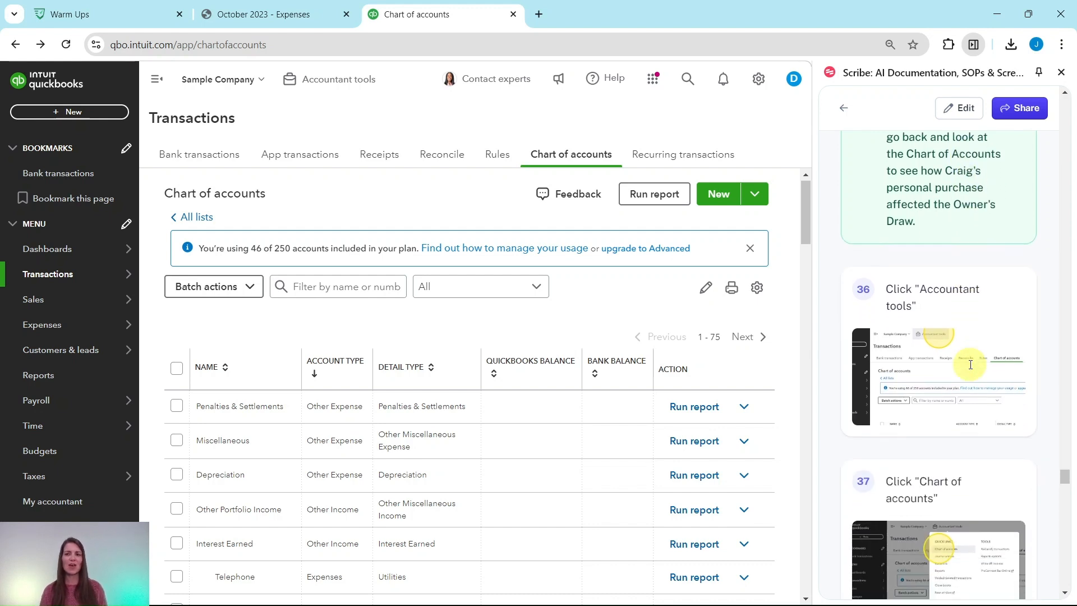
scroll(971, 364, "down", 3)
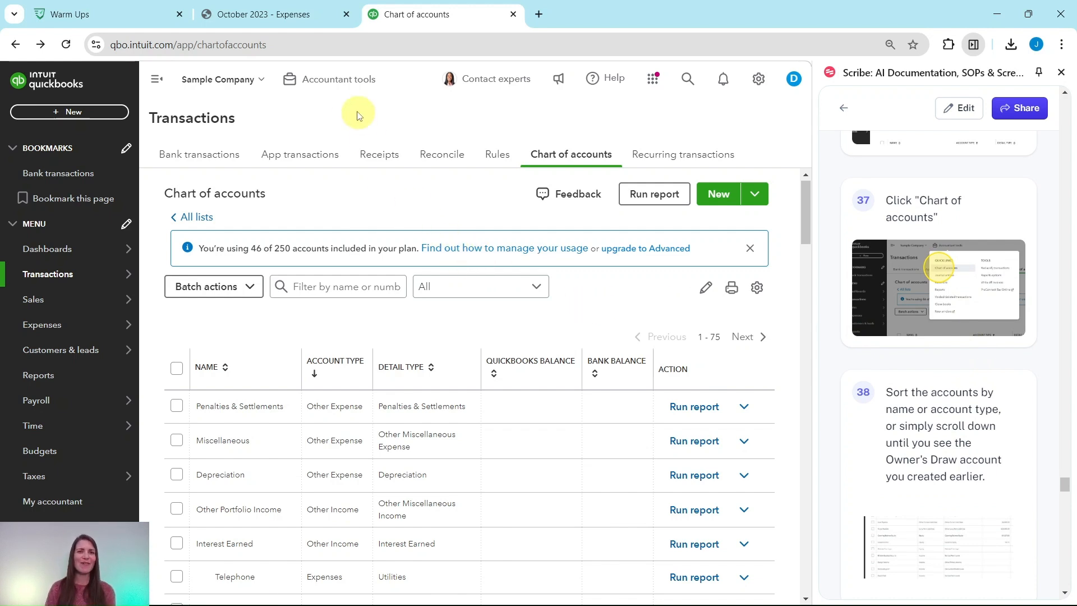
left_click(323, 84)
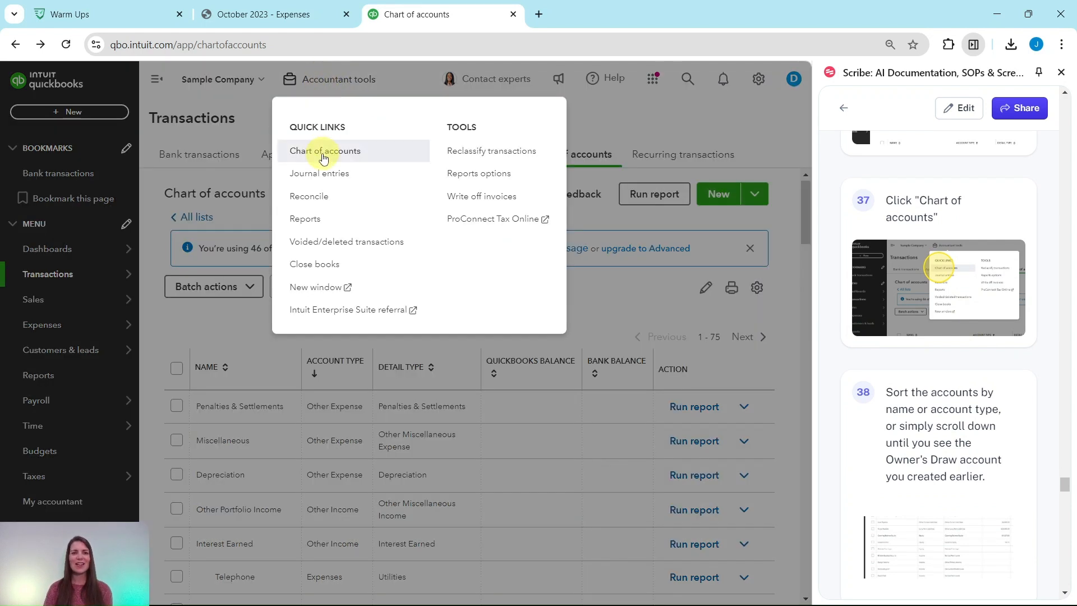
left_click(323, 150)
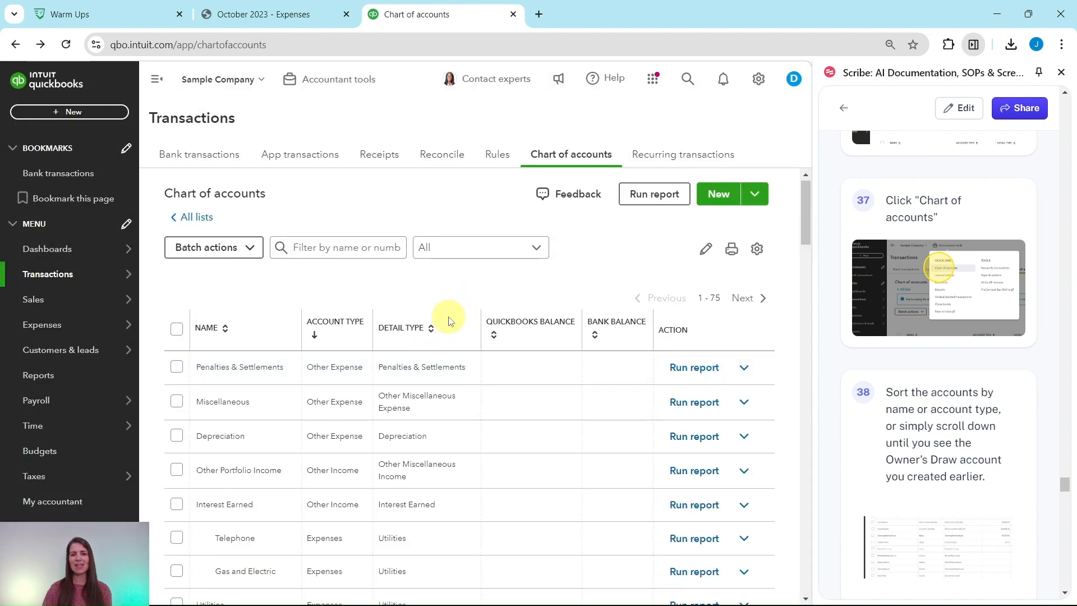
- Find the Owner's Draw account in the chart of accounts and check its balance against the guide's explanation
scroll(964, 381, "down", 3)
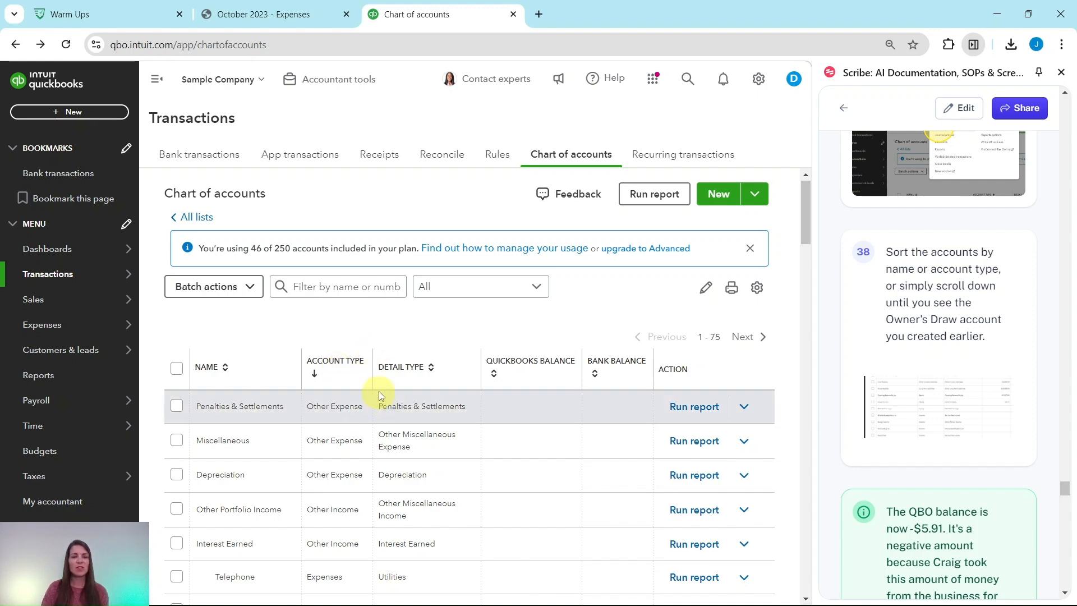
scroll(381, 374, "down", 5)
scroll(381, 375, "down", 20)
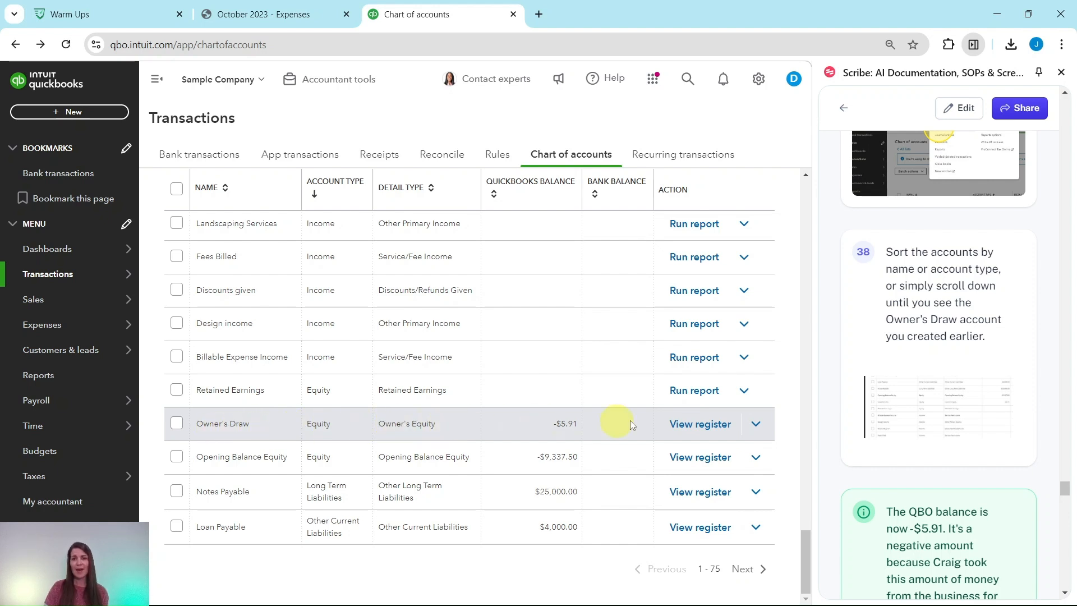
scroll(877, 348, "down", 6)
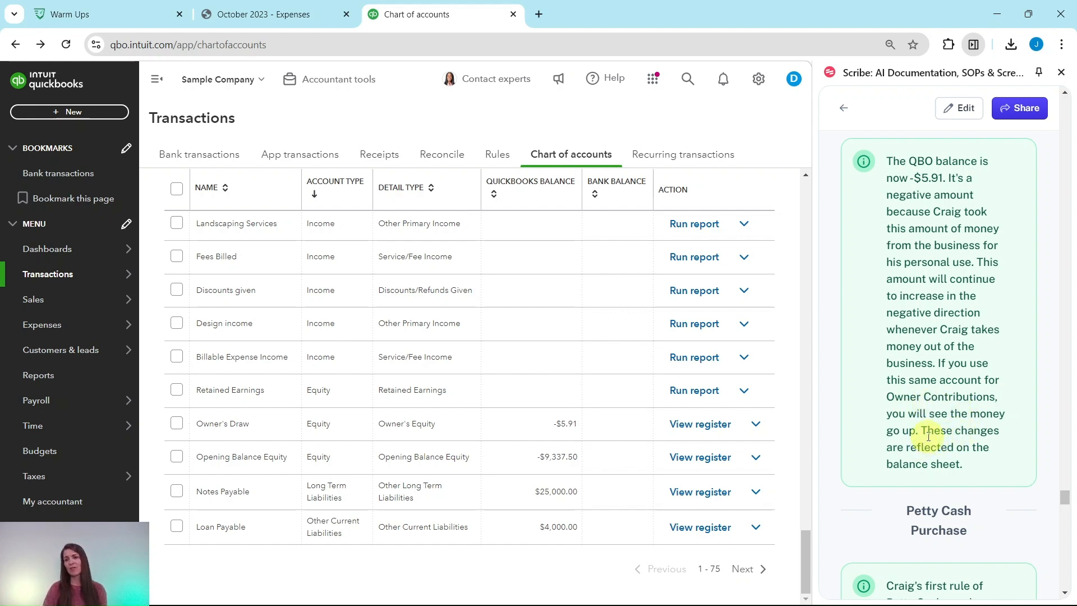
scroll(936, 432, "down", 3)
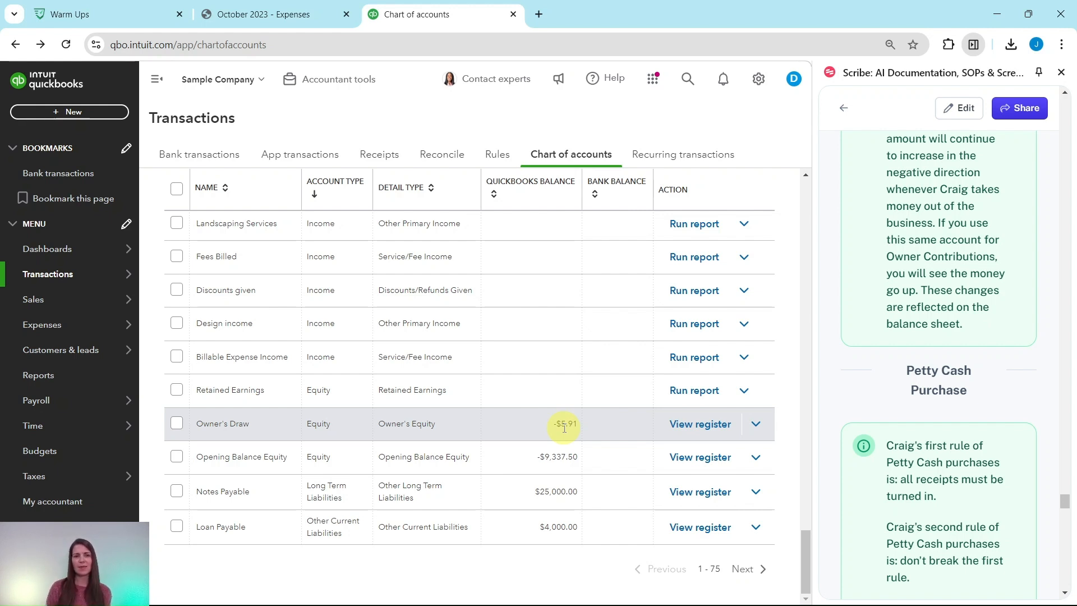
- Read the guide's Petty Cash Purchase section and examine the car wash note in the October 2023 expenses PDF
scroll(858, 389, "down", 3)
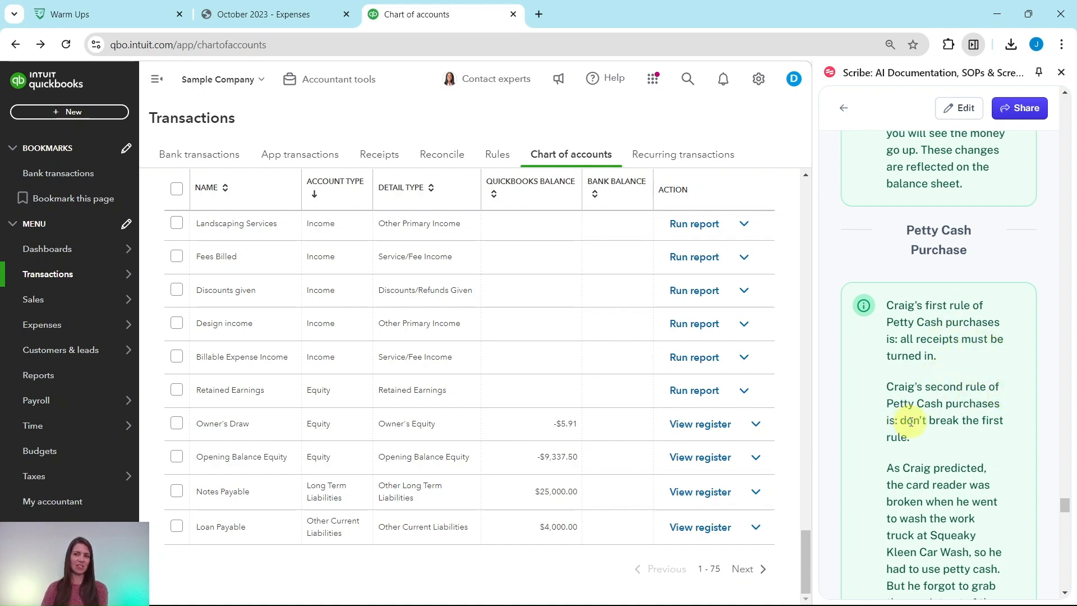
scroll(915, 415, "down", 5)
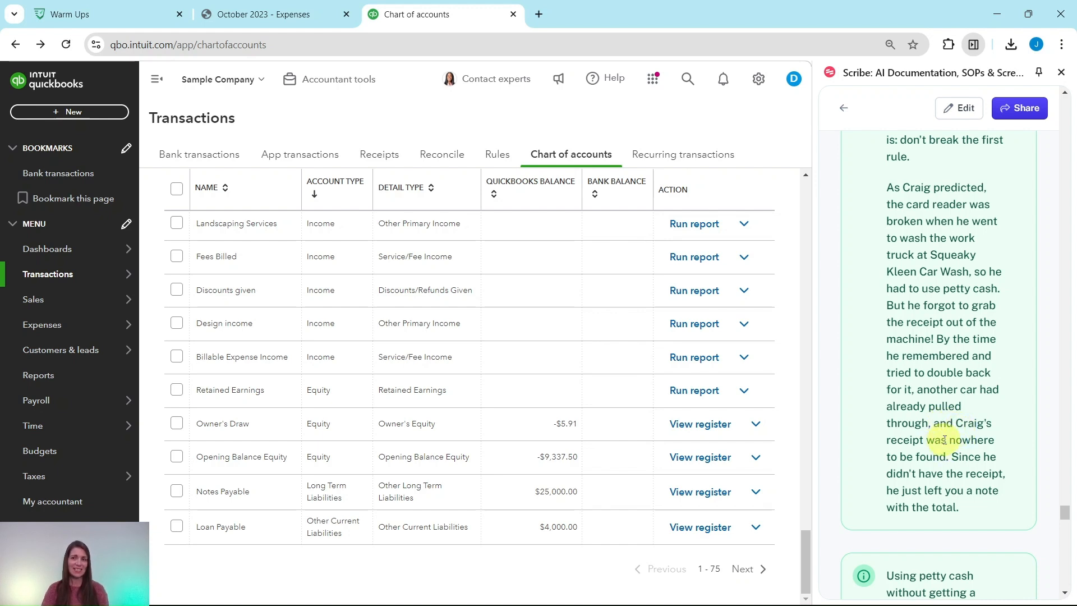
scroll(944, 440, "down", 1)
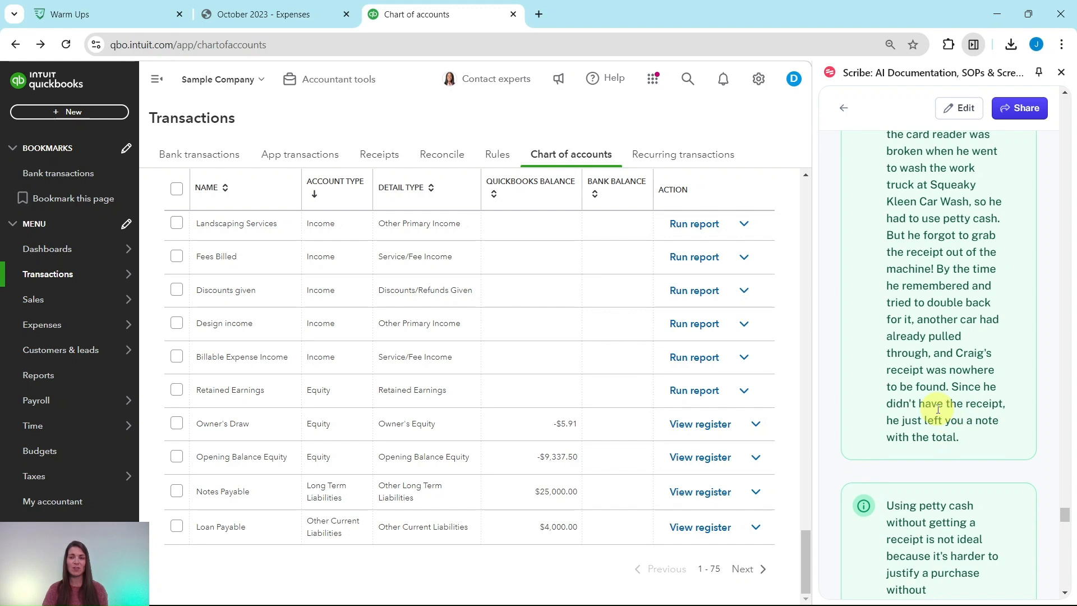
left_click(302, 22)
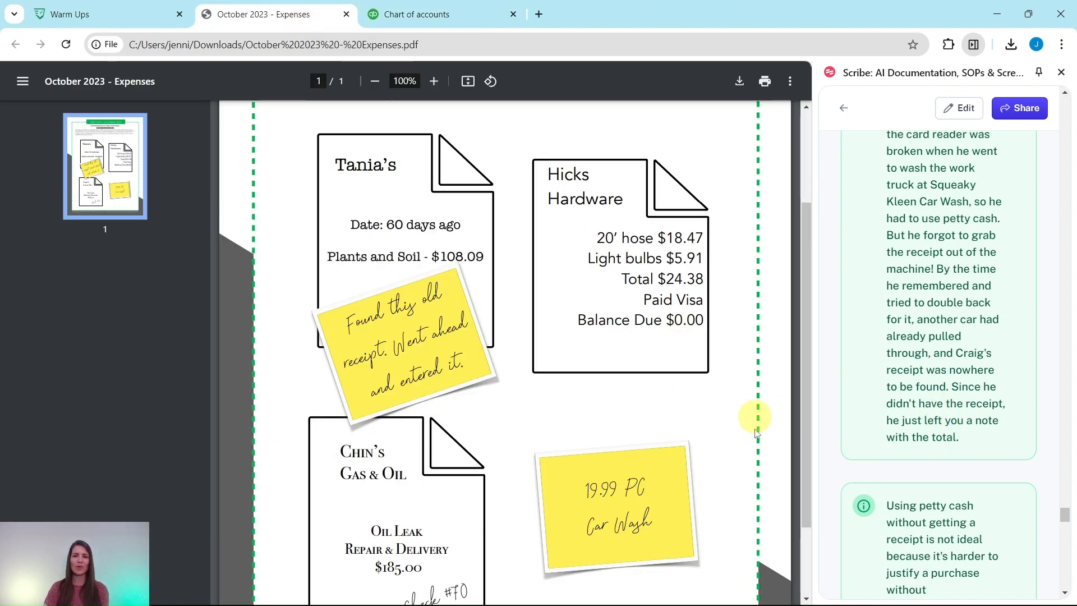
scroll(719, 488, "down", 2)
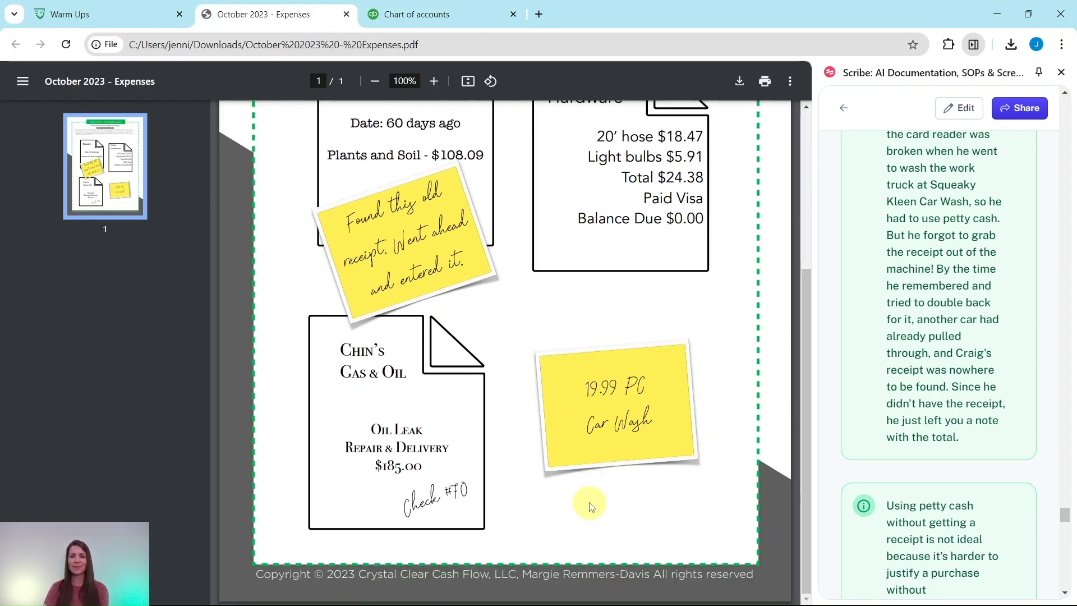
scroll(939, 440, "down", 3)
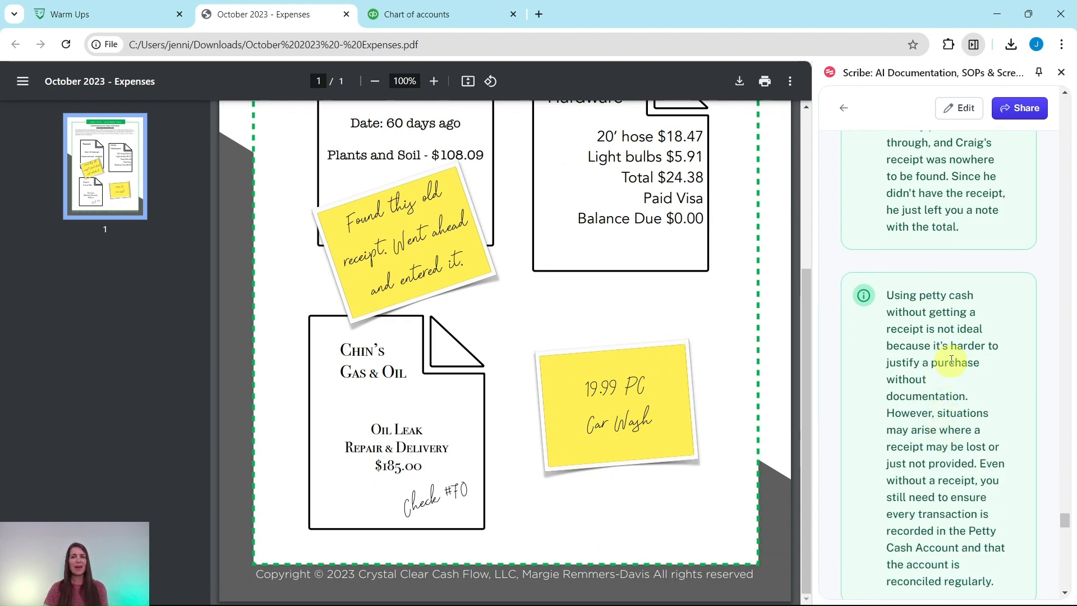
- Read the guide's note on petty cash purchases without a receipt and start a new expense in QuickBooks Online
scroll(947, 392, "down", 2)
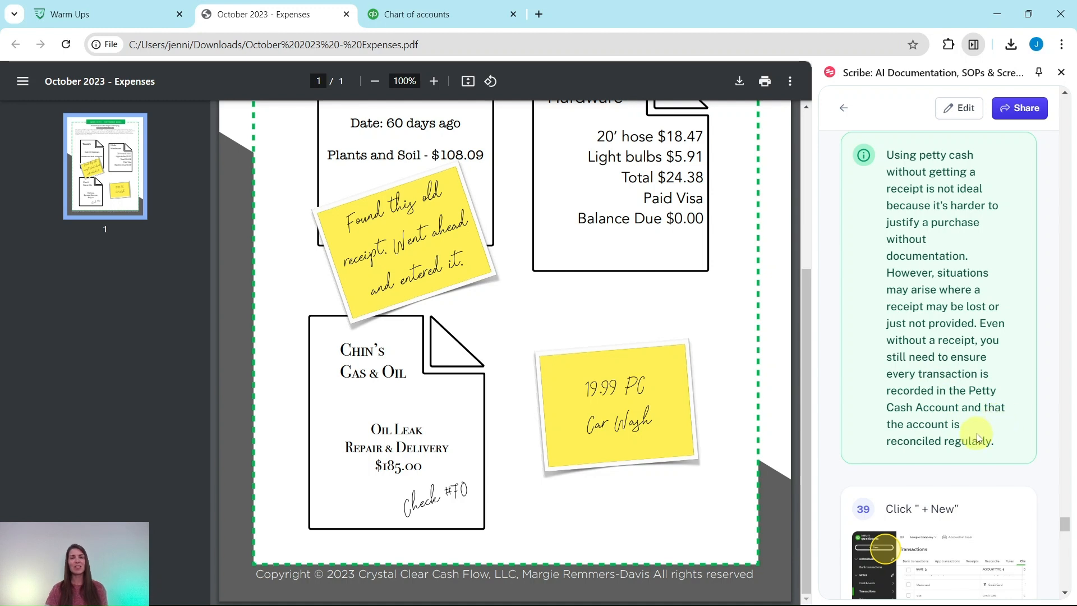
scroll(995, 412, "down", 2)
scroll(987, 402, "down", 5)
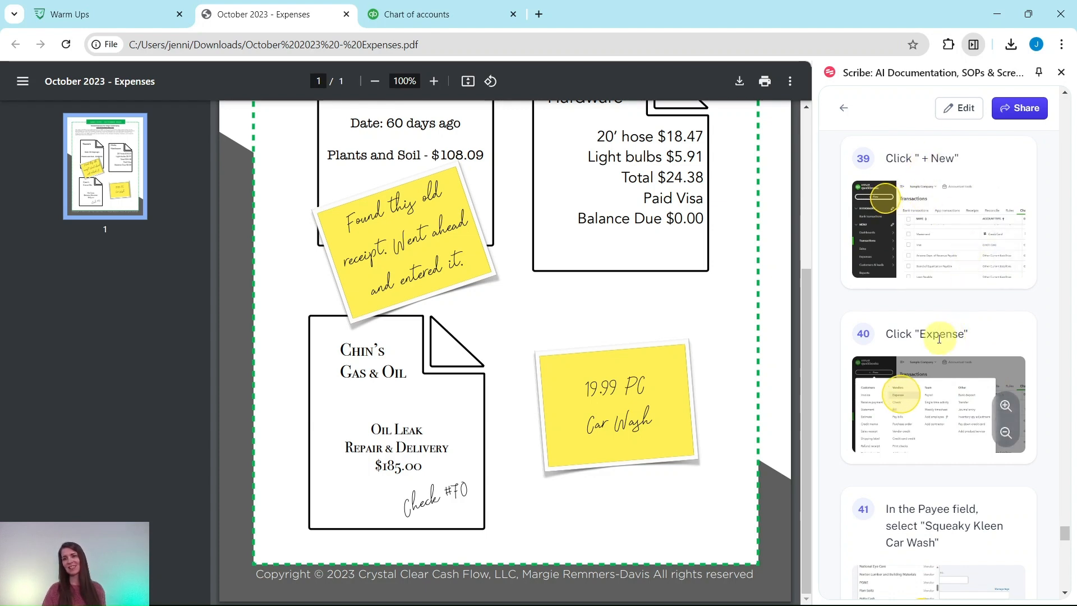
left_click(454, 14)
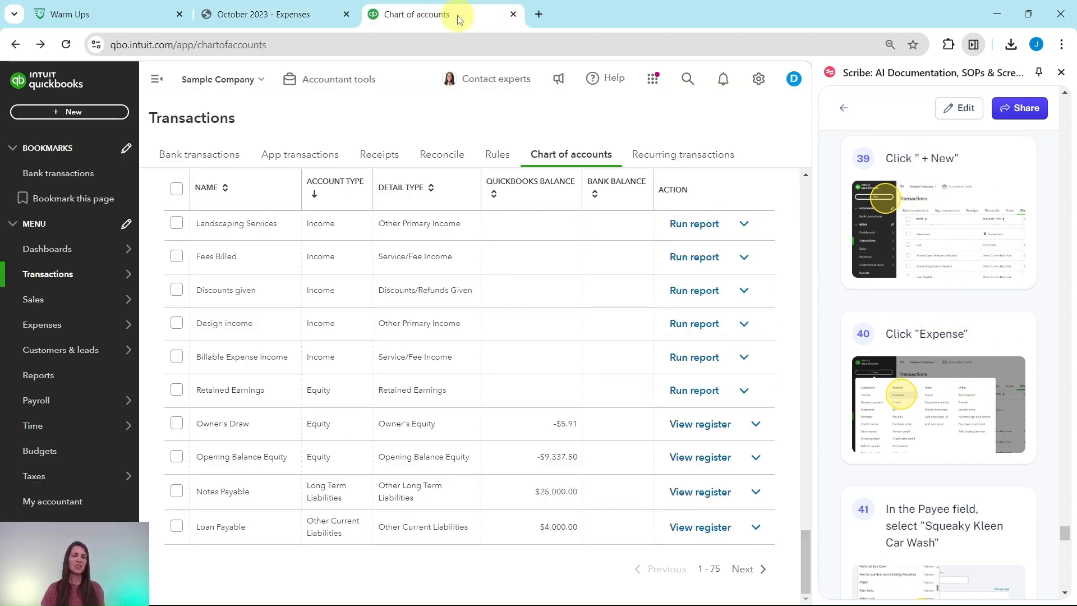
left_click(60, 113)
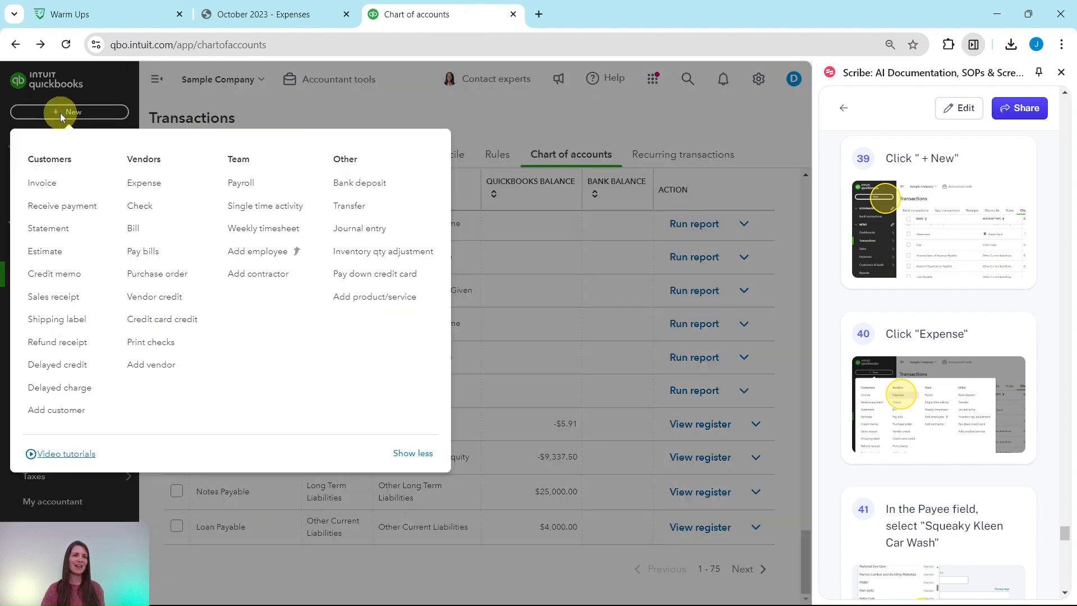
left_click(145, 185)
scroll(921, 283, "down", 5)
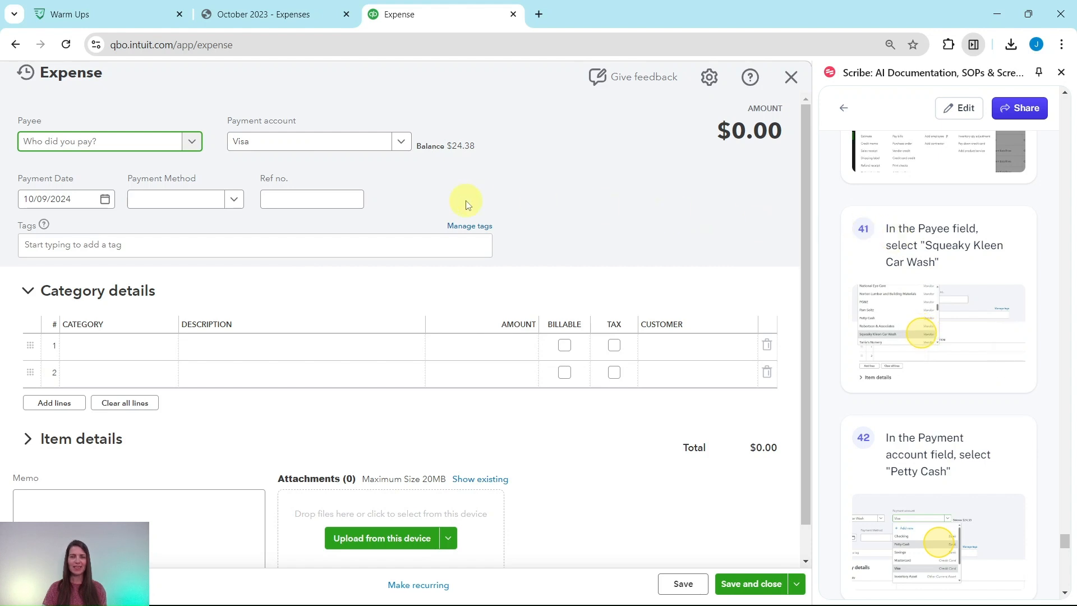
- Set the expense's payee to Squeaky Kleen Car Wash and the payment account to Petty Cash
left_click(193, 148)
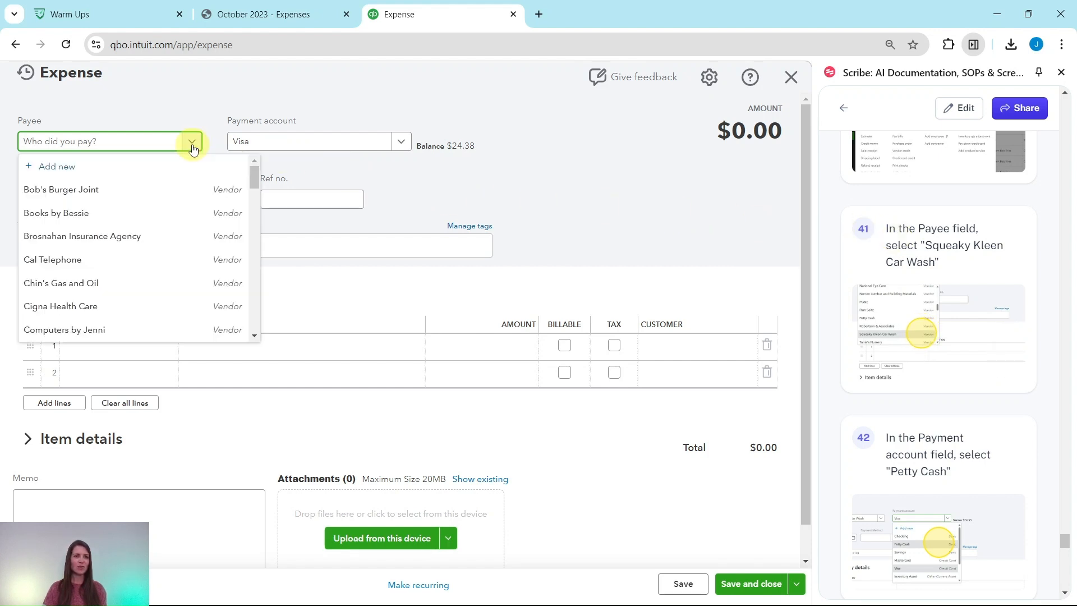
scroll(153, 218, "down", 1)
scroll(152, 217, "down", 5)
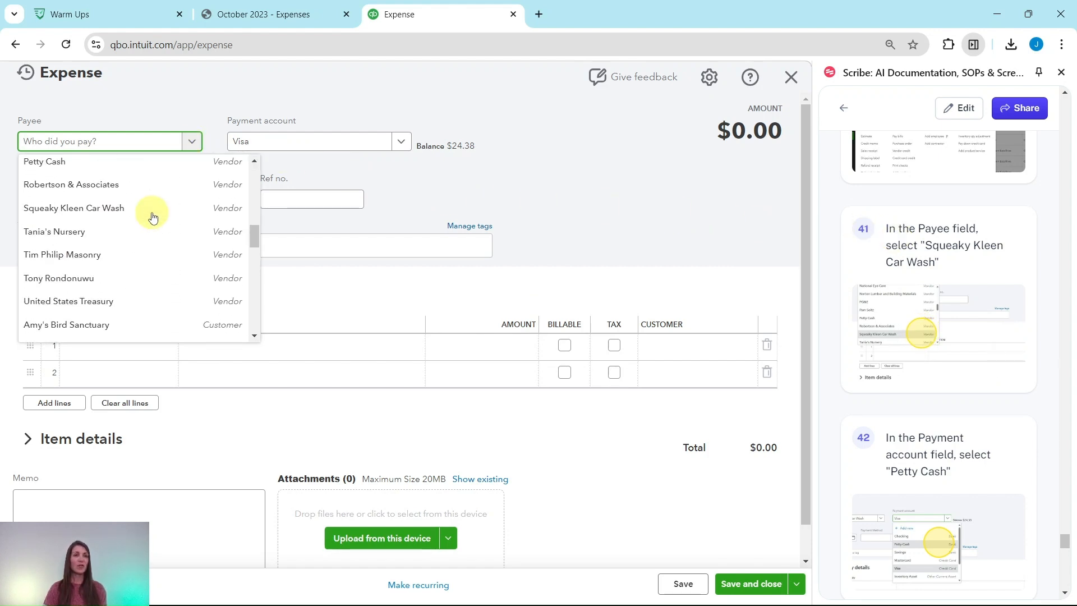
scroll(145, 211, "up", 3)
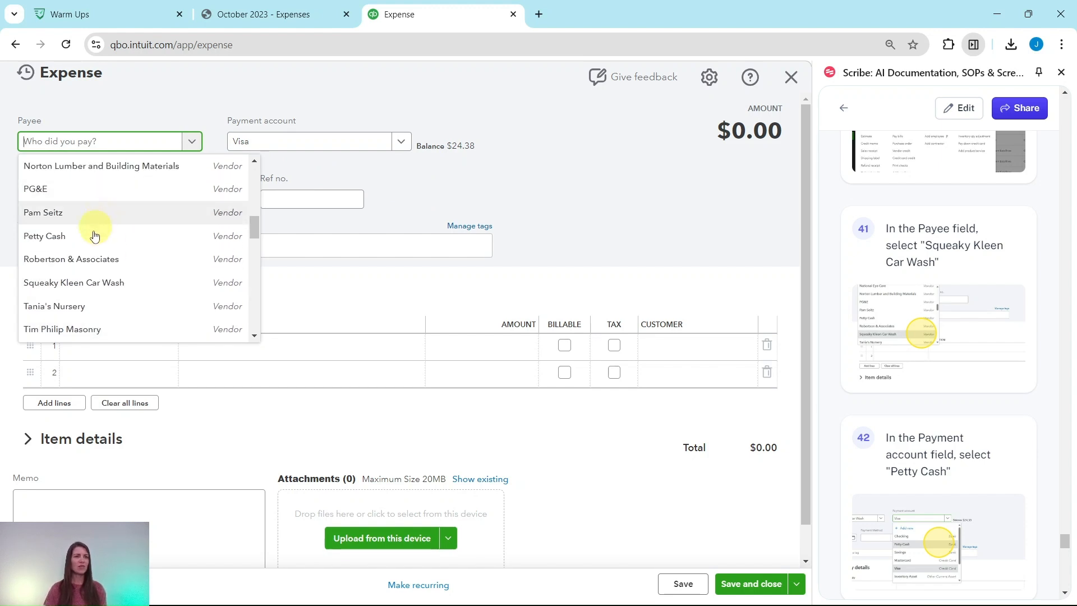
left_click(86, 282)
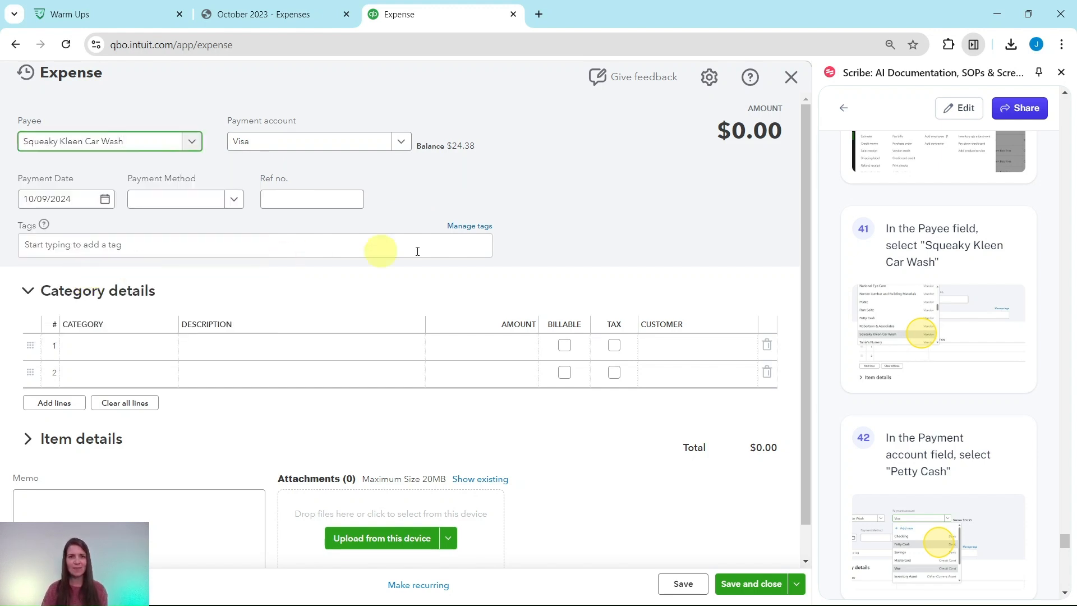
scroll(922, 278, "down", 4)
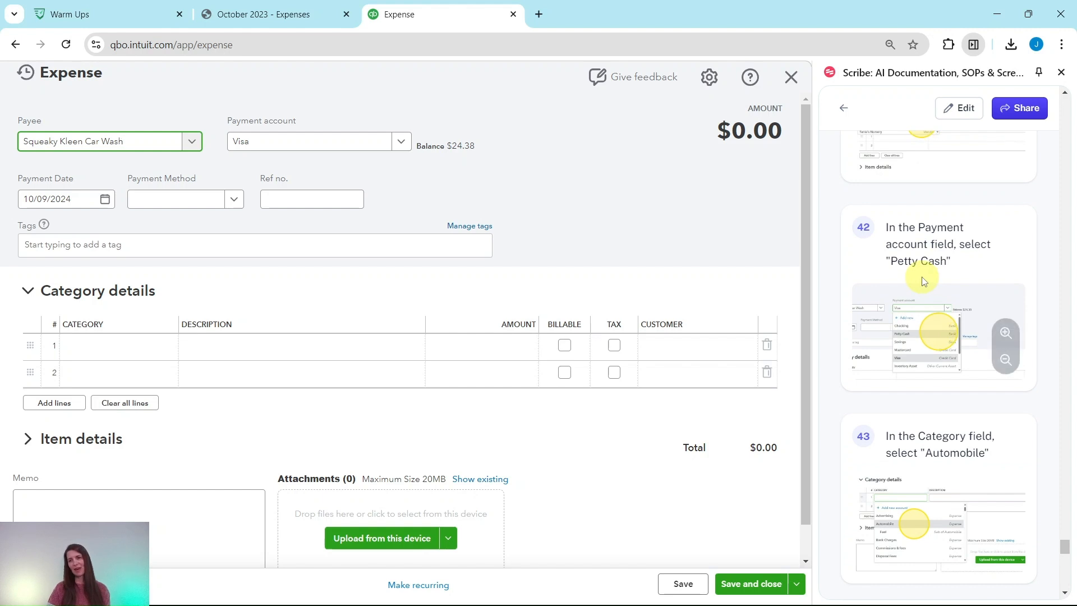
left_click(399, 142)
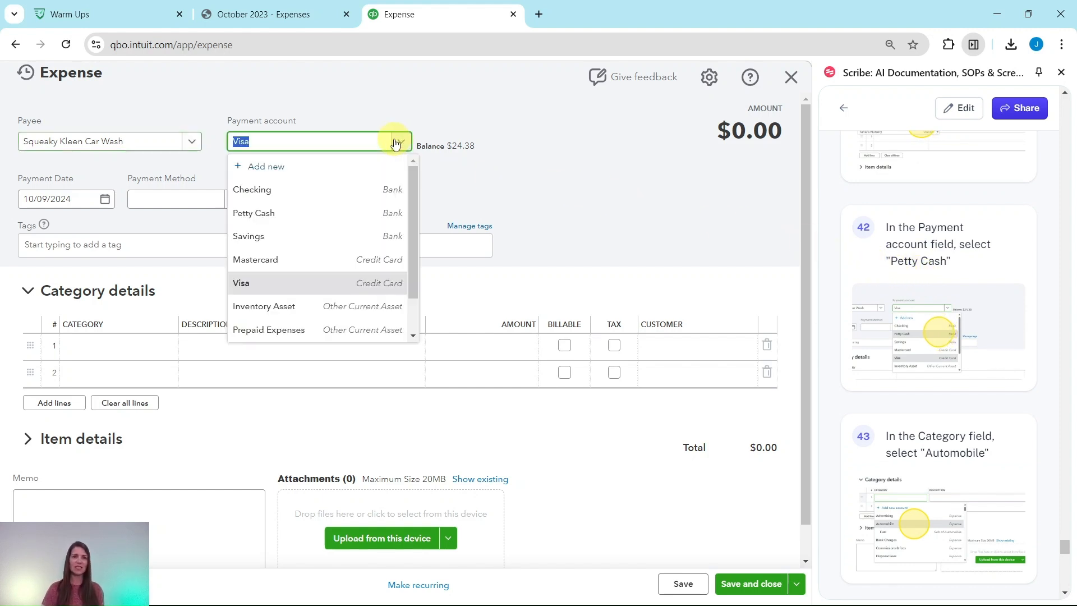
left_click(262, 216)
- Assign the Automobile category to the first line of the car wash expense
scroll(877, 324, "down", 3)
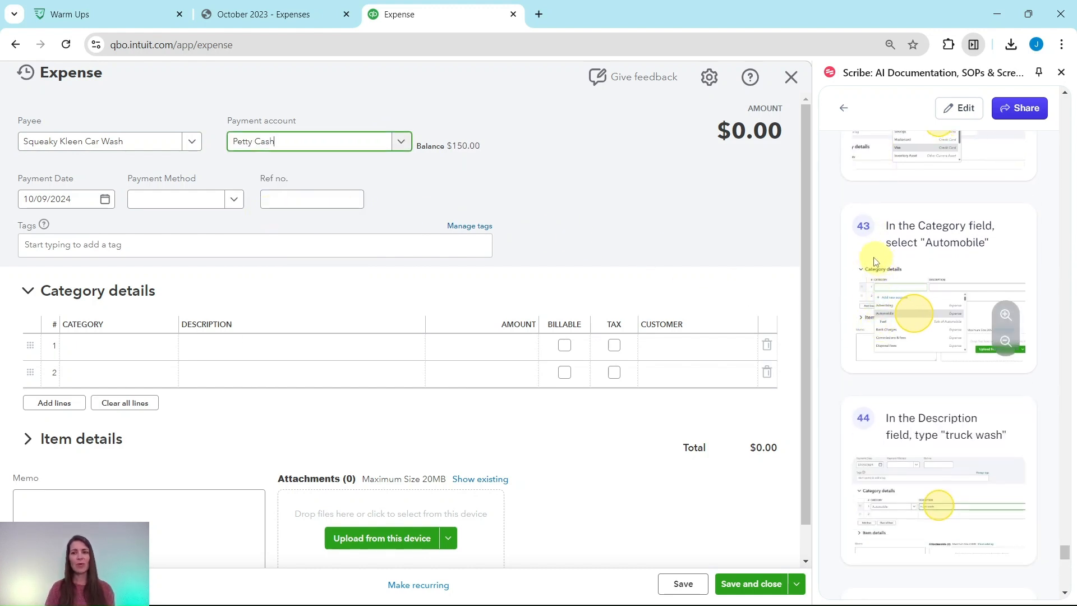
left_click(120, 346)
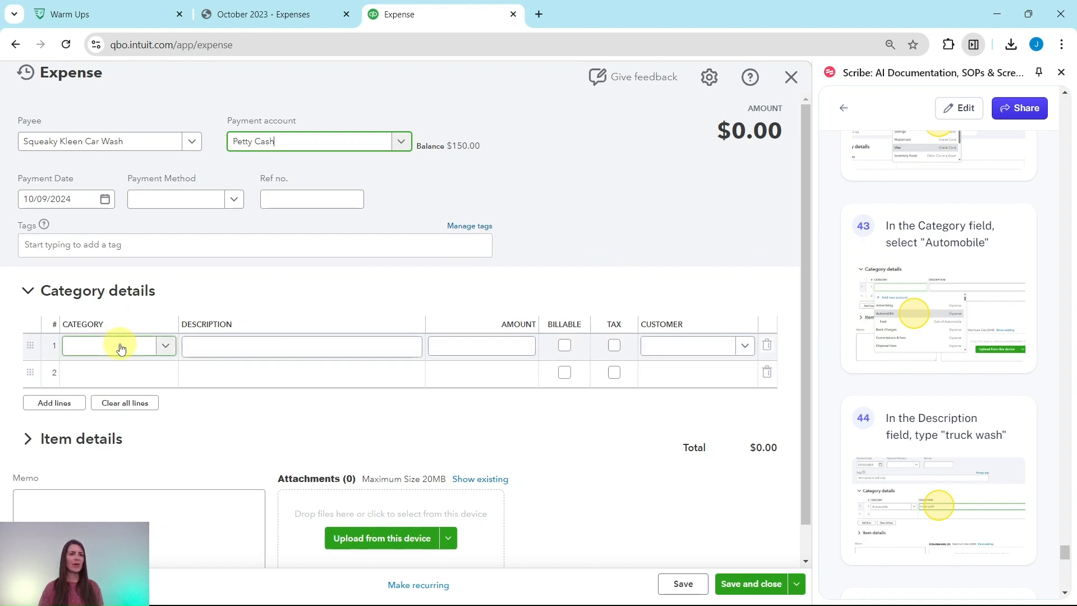
left_click(120, 347)
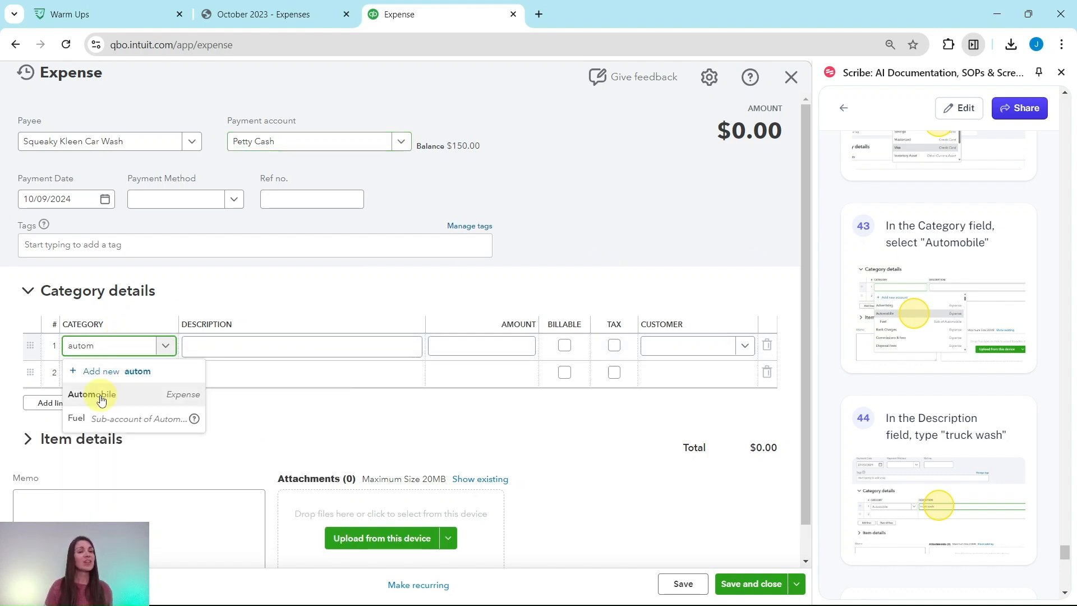
left_click(96, 394)
left_click(120, 370)
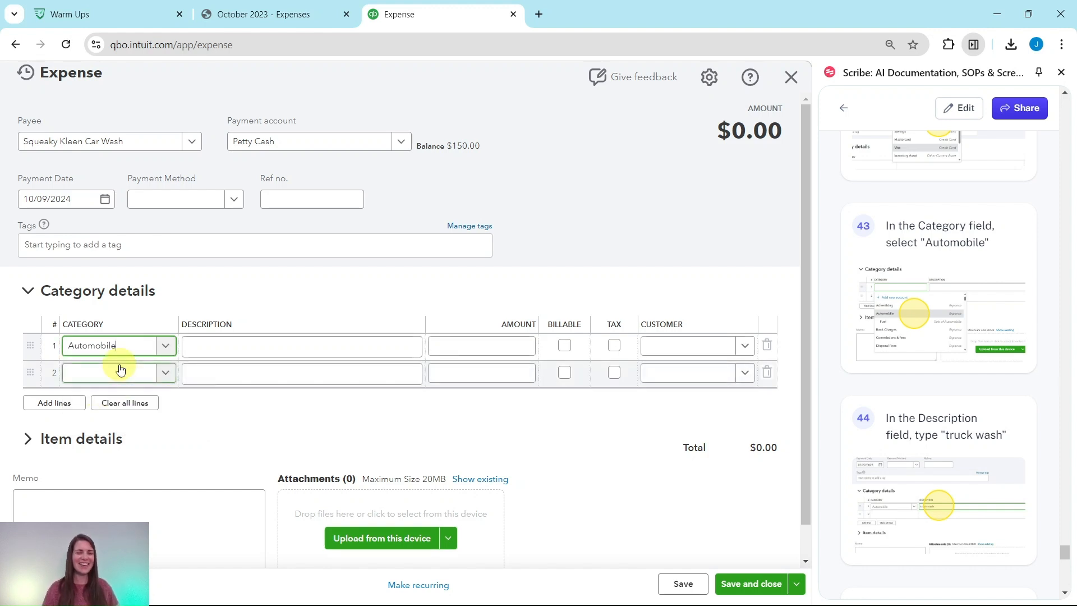
left_click(116, 344)
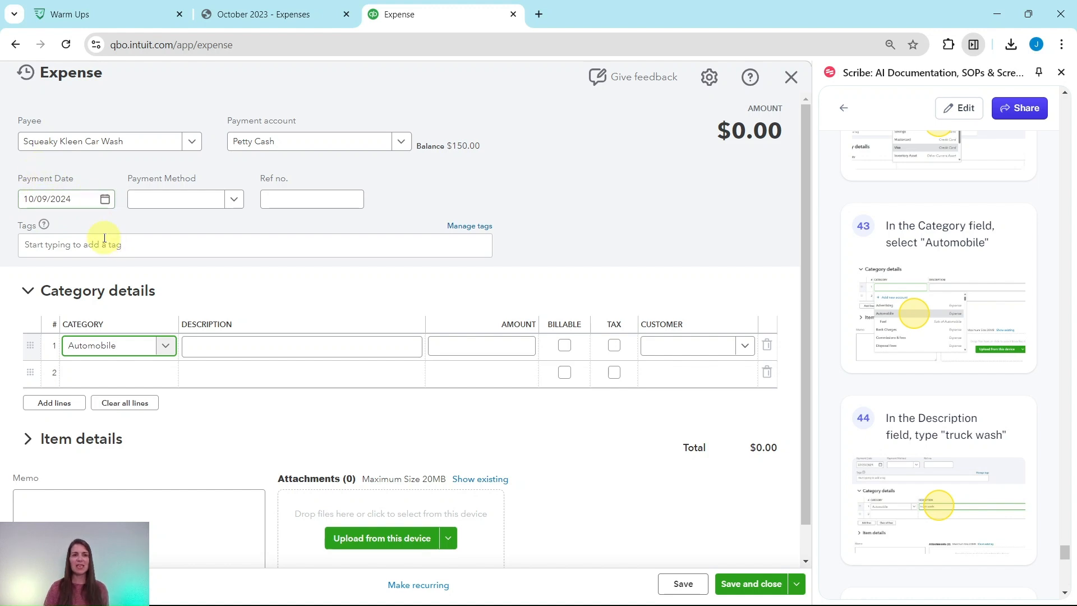
- Enter the description "Truck wash" and the amount 19.99 on the Automobile line, checking the car wash note in the expenses PDF
scroll(868, 290, "down", 5)
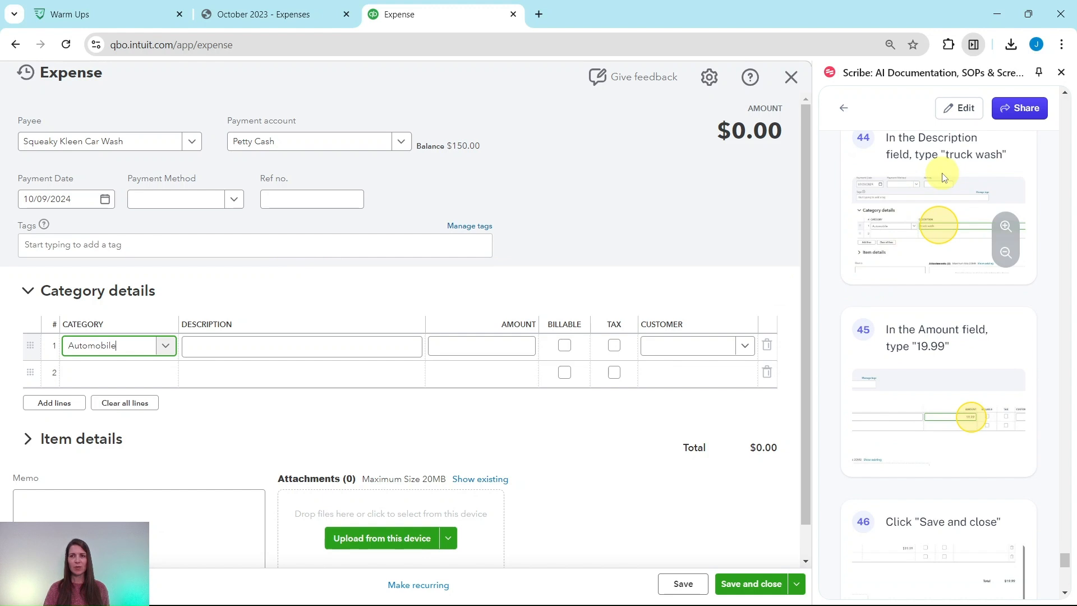
left_click(350, 347)
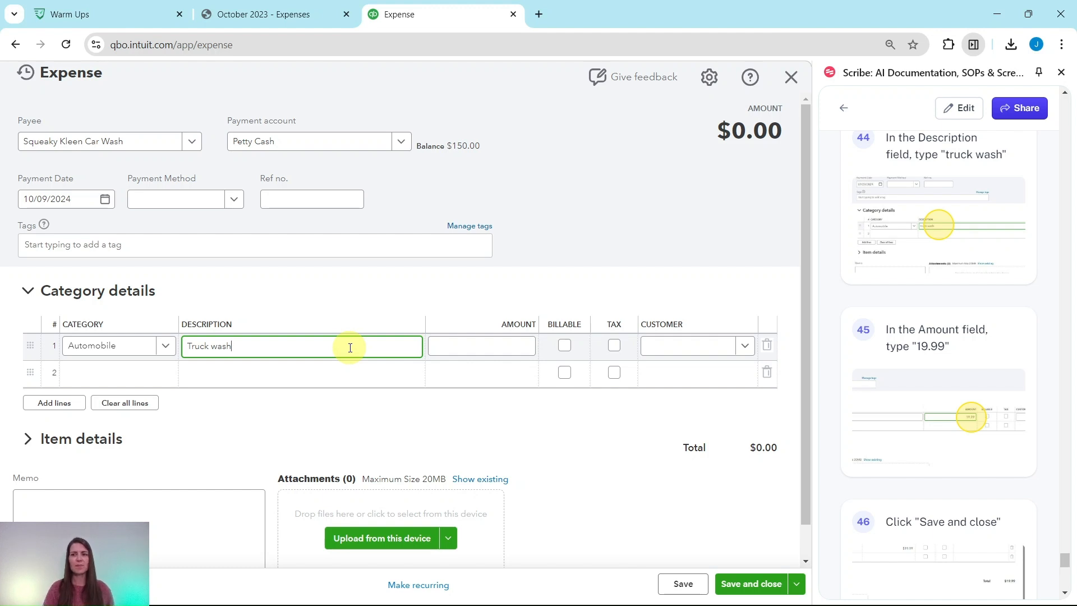
left_click(268, 14)
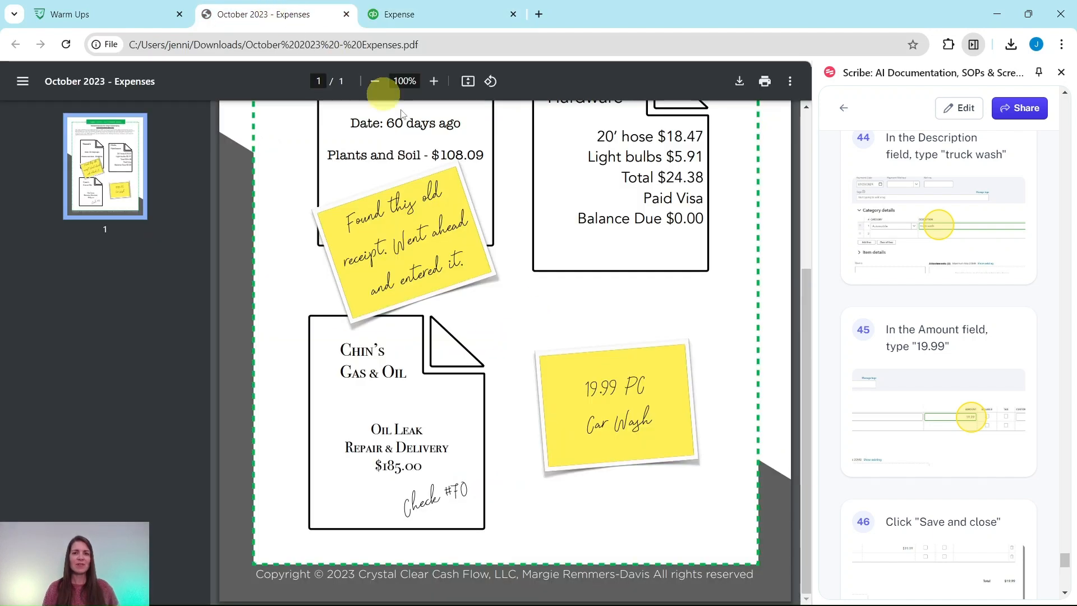
left_click(445, 13)
left_click(515, 344)
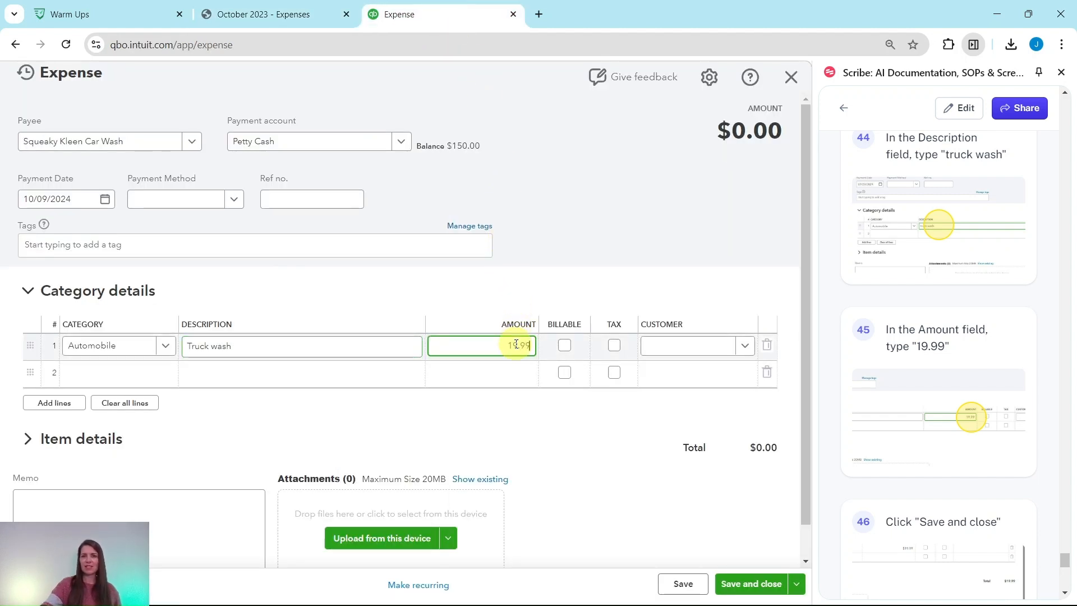
- Check the guide's remaining instructions for the car wash purchase, and save and close the expense
scroll(925, 279, "down", 5)
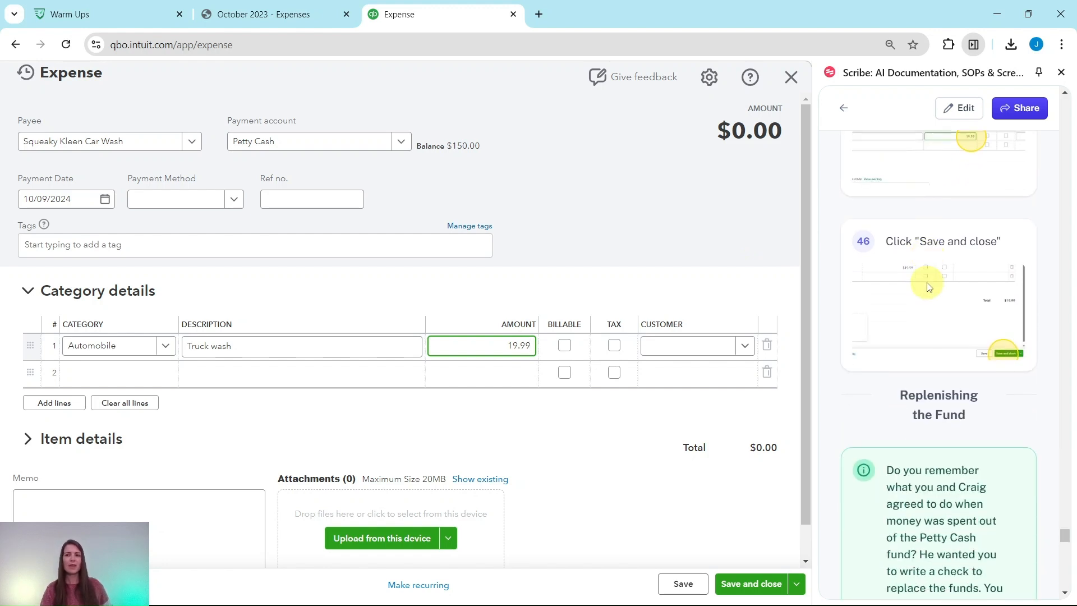
scroll(938, 365, "down", 4)
scroll(939, 365, "up", 10)
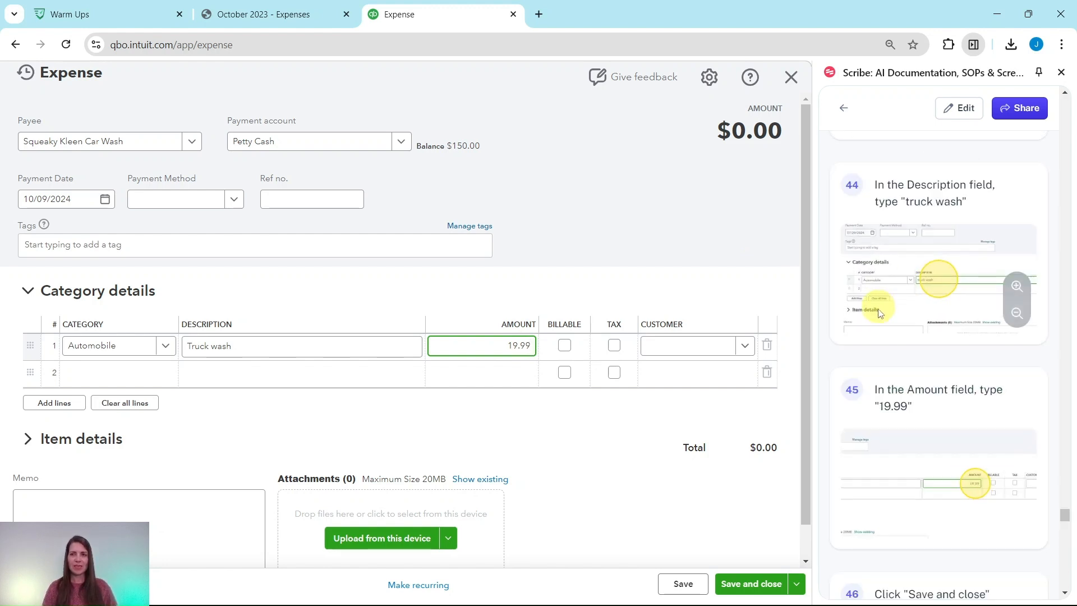
scroll(880, 310, "down", 5)
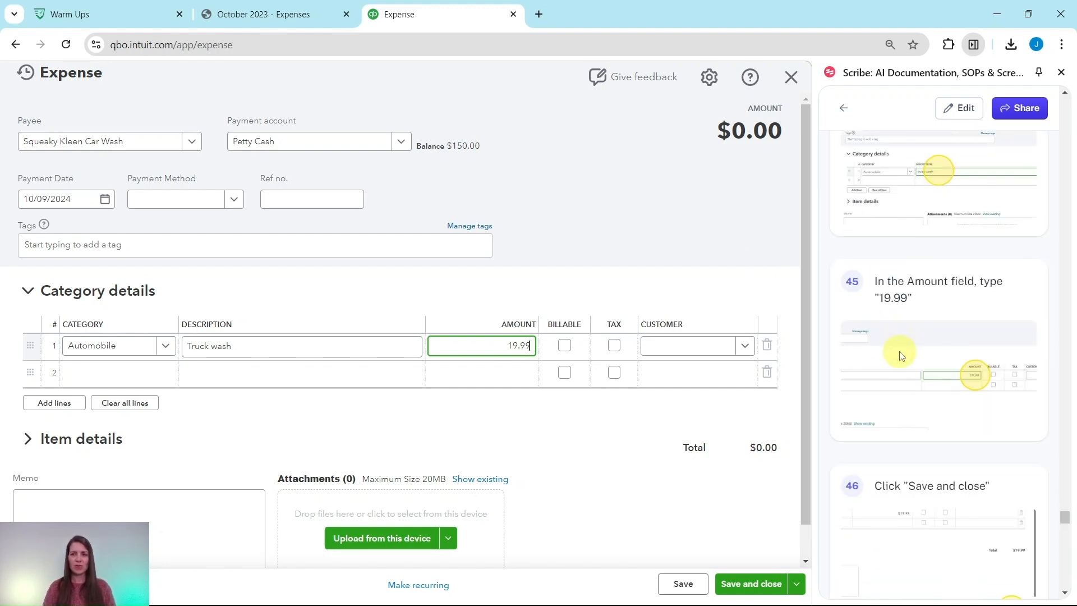
left_click(752, 584)
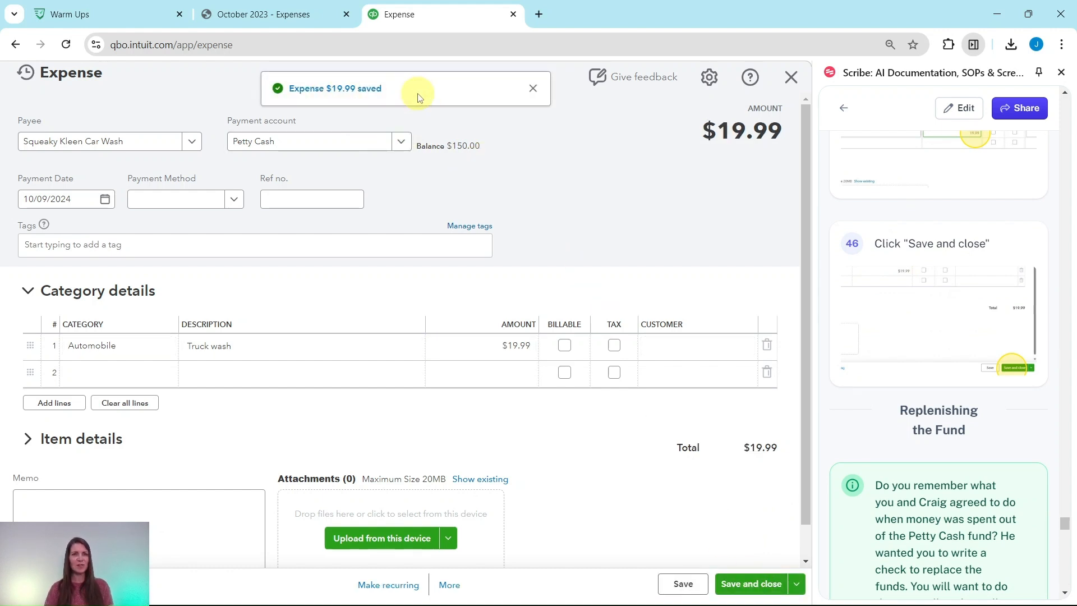
- Read the guide's Replenishing the Fund and Tania's Nursery notes, and start another new expense
scroll(920, 281, "down", 5)
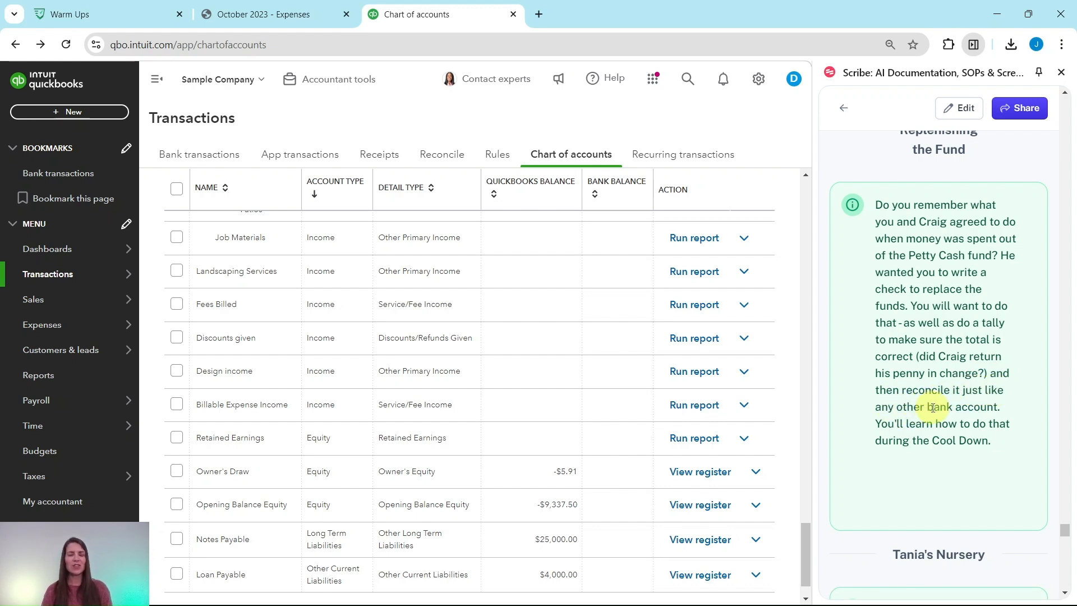
scroll(958, 402, "down", 6)
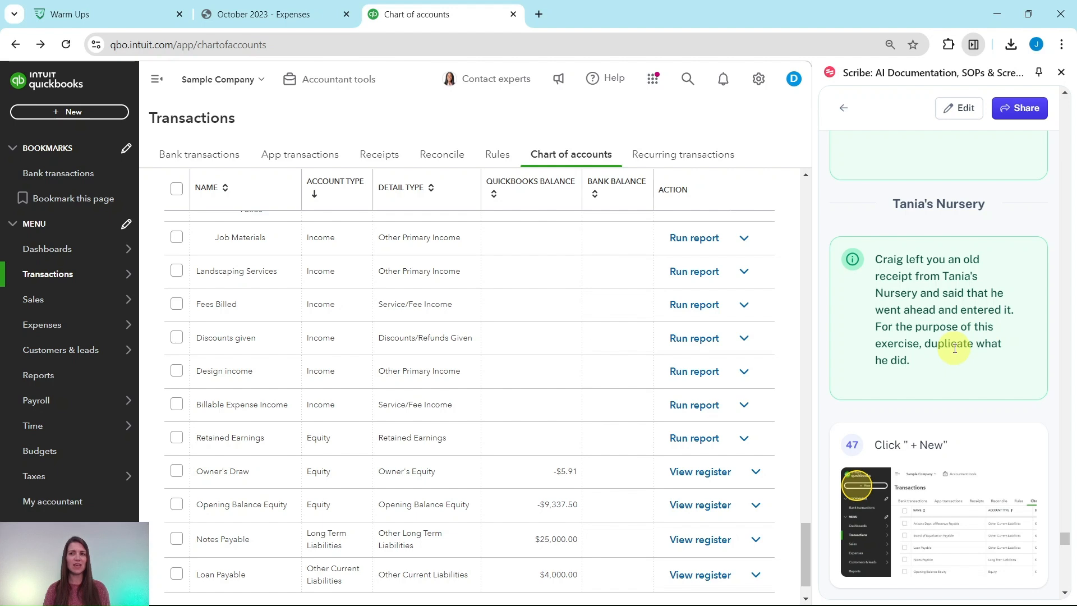
scroll(953, 346, "down", 5)
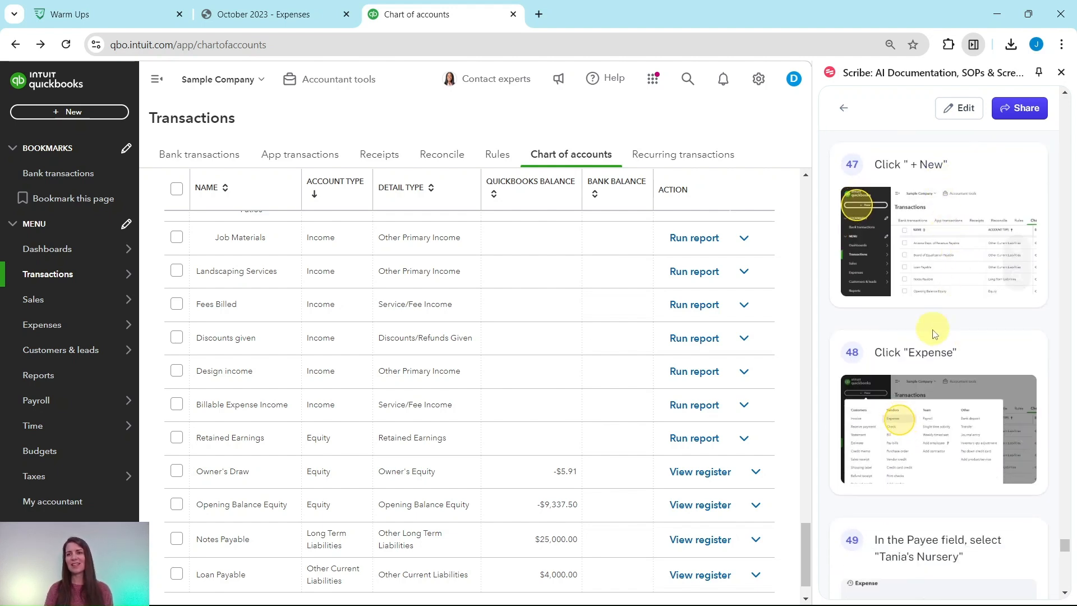
left_click(59, 113)
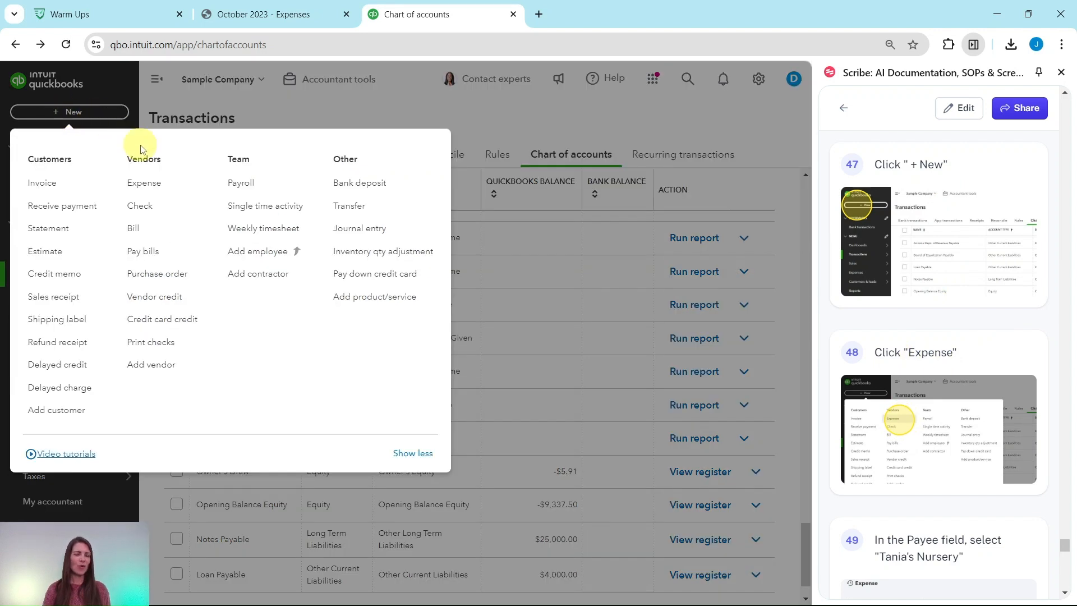
left_click(150, 187)
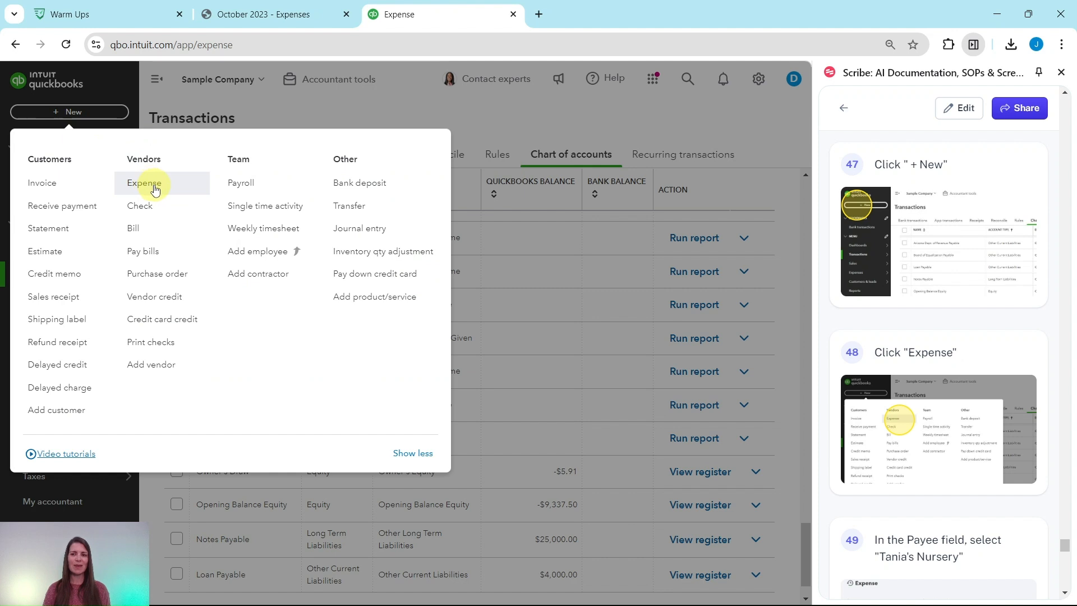
- Set the new expense's payee to Tania's Nursery and check that the payment account is Checking, as the guide requires
scroll(903, 420, "down", 3)
scroll(911, 421, "down", 4)
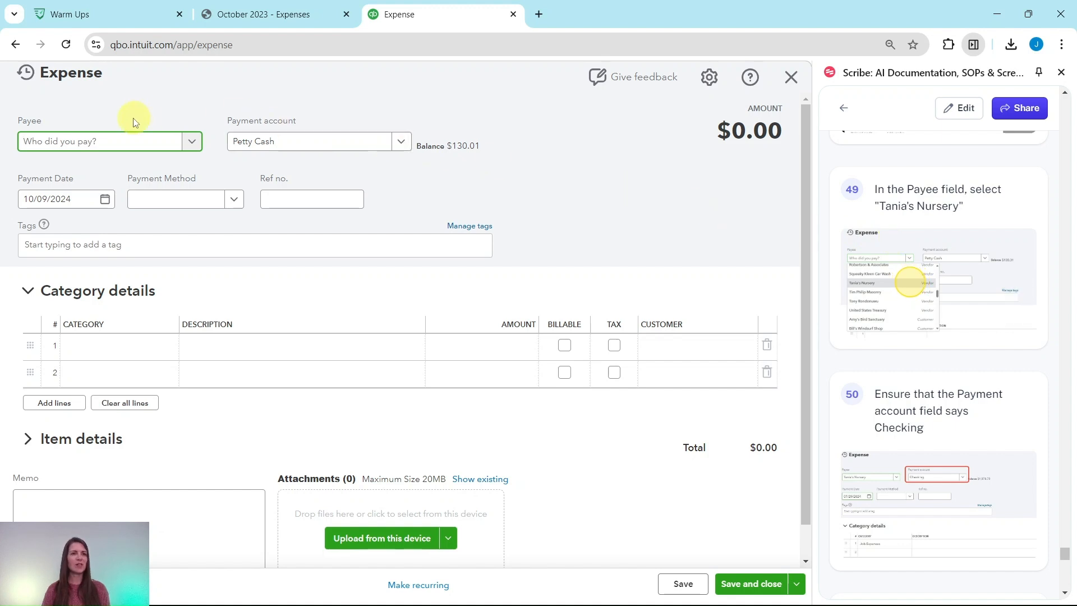
left_click(135, 146)
scroll(164, 242, "down", 5)
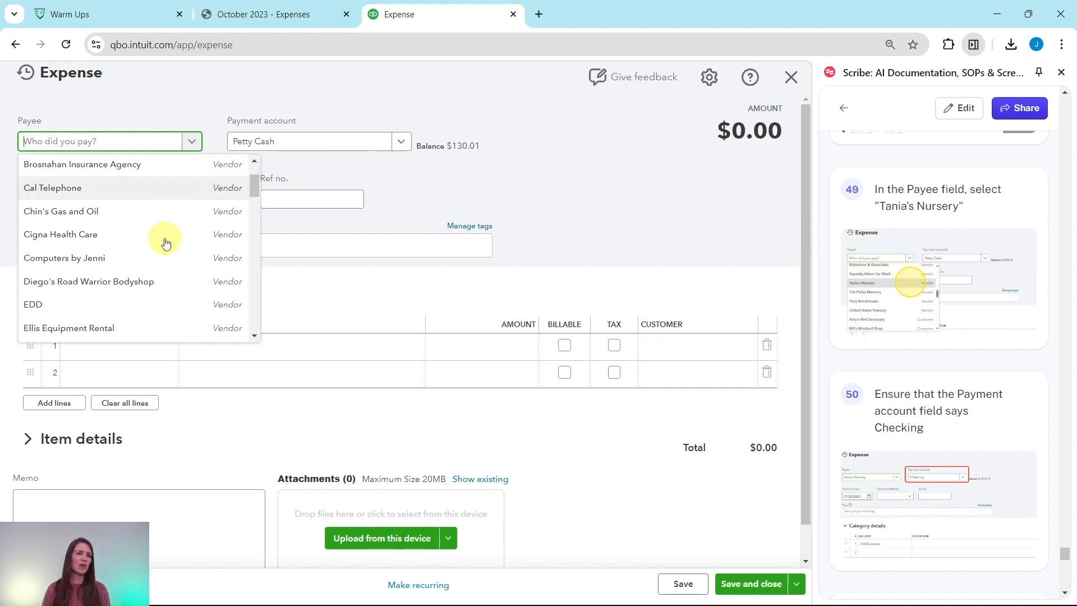
scroll(164, 241, "down", 6)
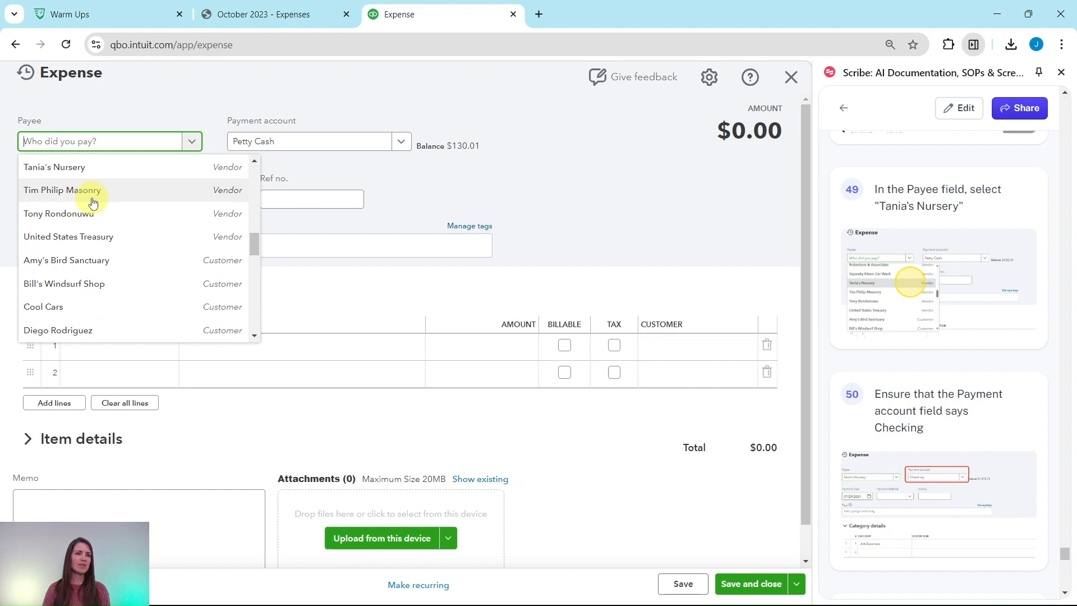
scroll(70, 247, "up", 2)
left_click(55, 235)
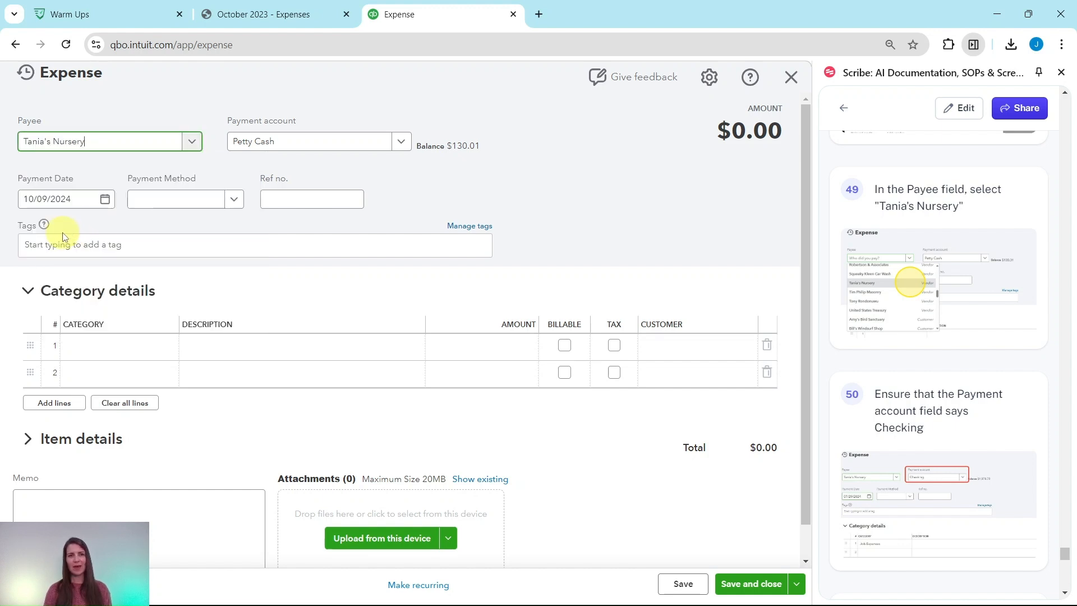
scroll(905, 256, "down", 4)
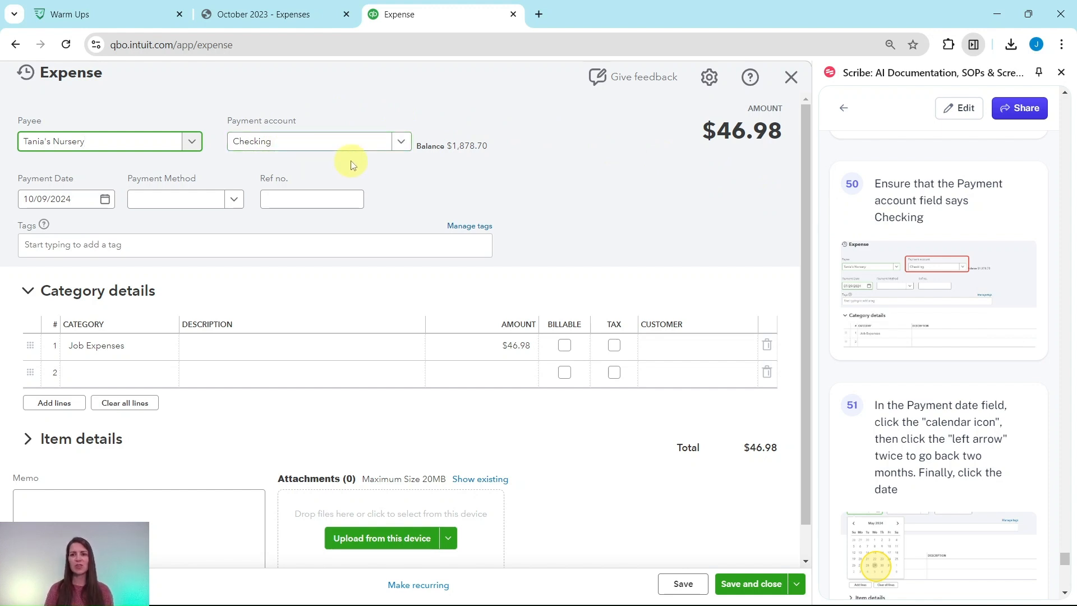
scroll(903, 365, "down", 3)
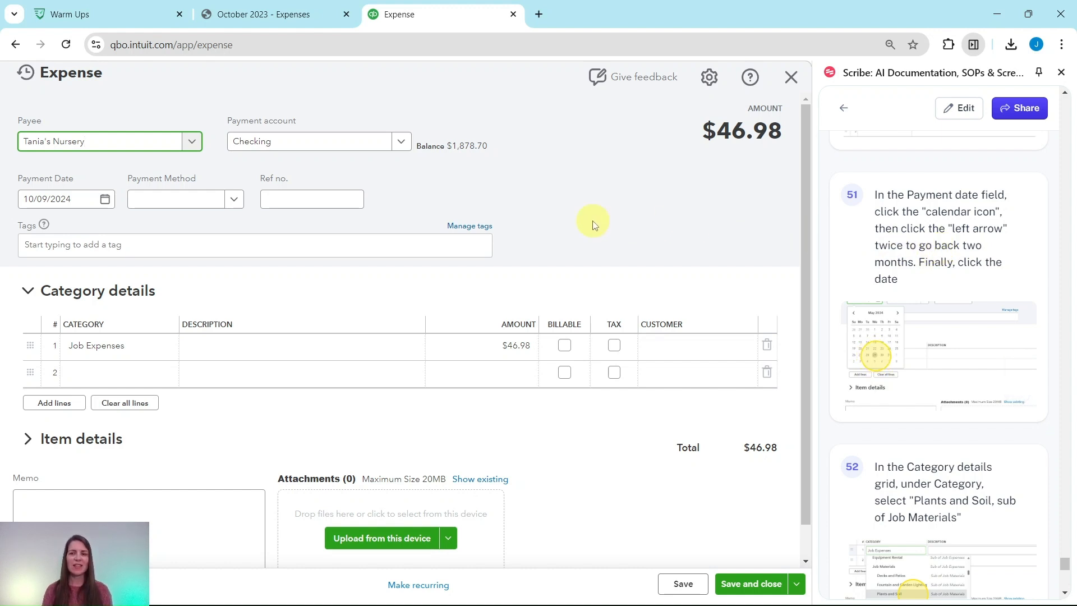
- Set the Tania's Nursery expense's payment date back two months to 08/09/2024
left_click(106, 200)
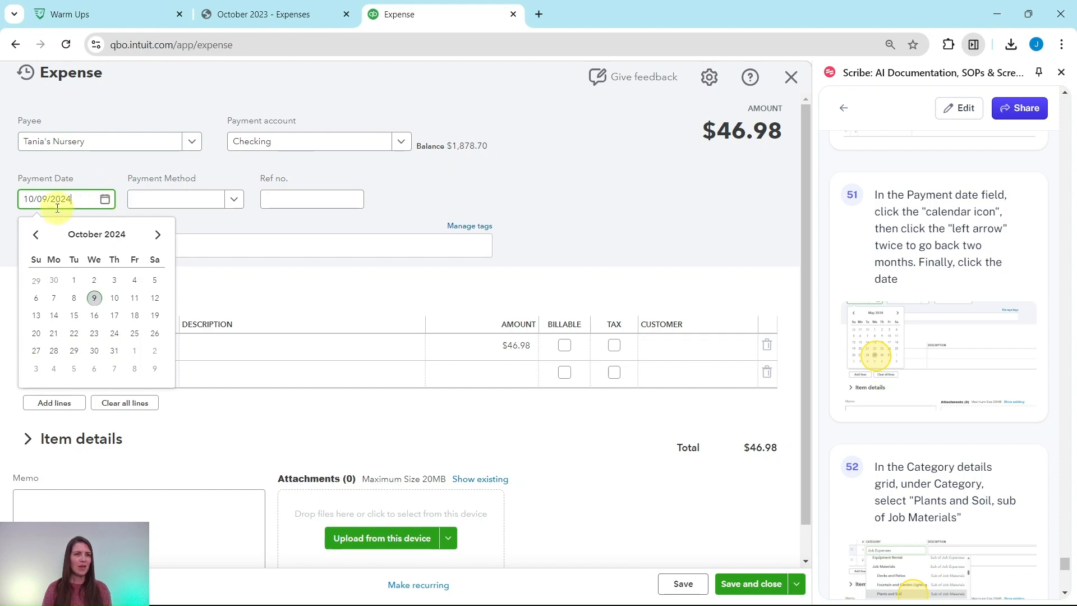
left_click(36, 234)
left_click(36, 234)
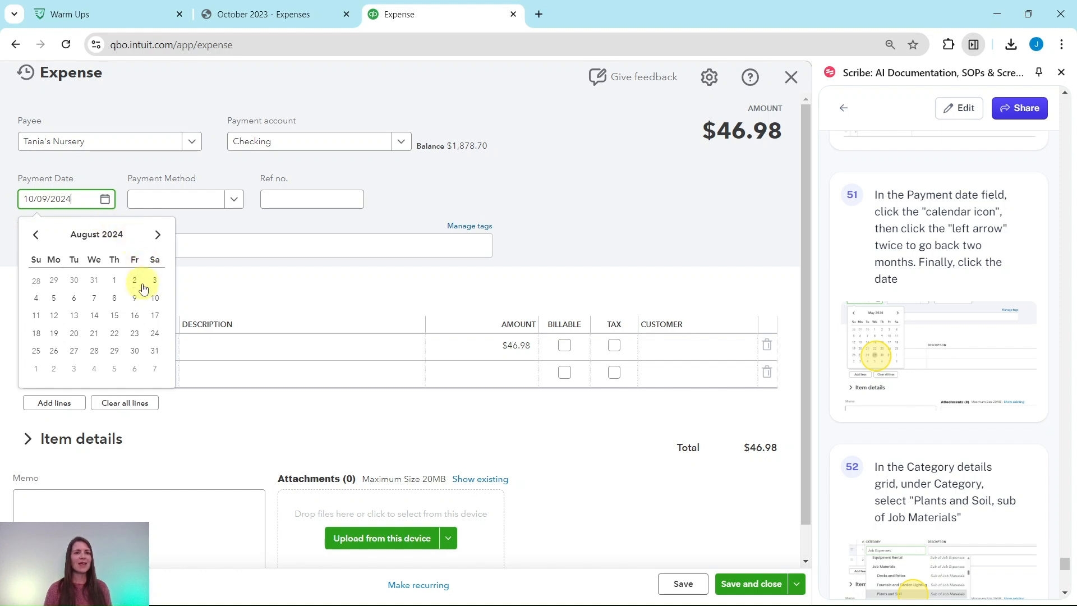
left_click(135, 303)
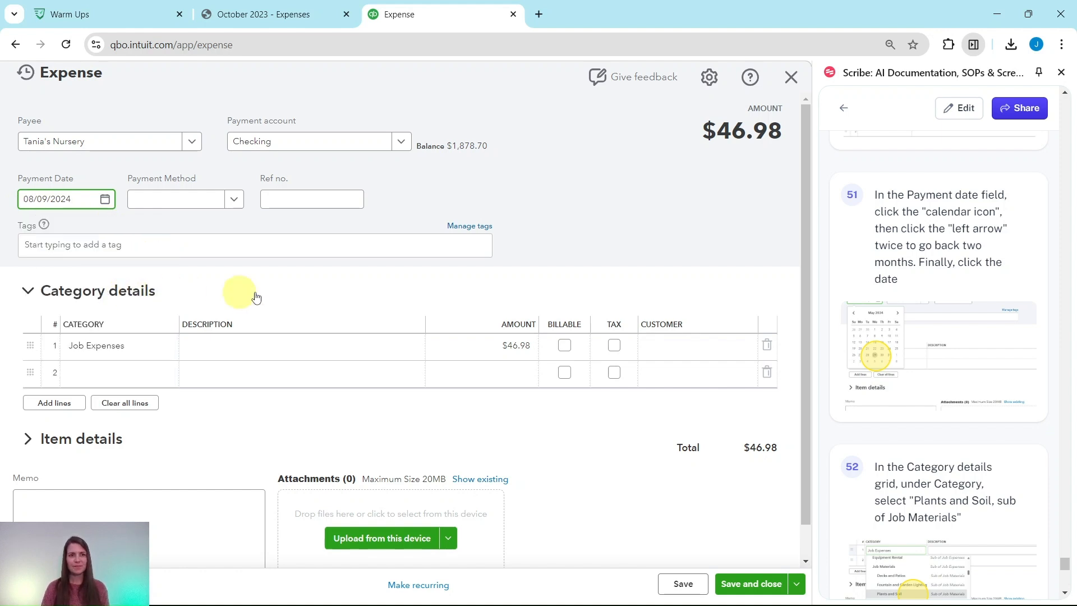
- Change the first category line to Plants and Soil, the sub-account of Job Materials, as the guide instructs
scroll(919, 436, "down", 3)
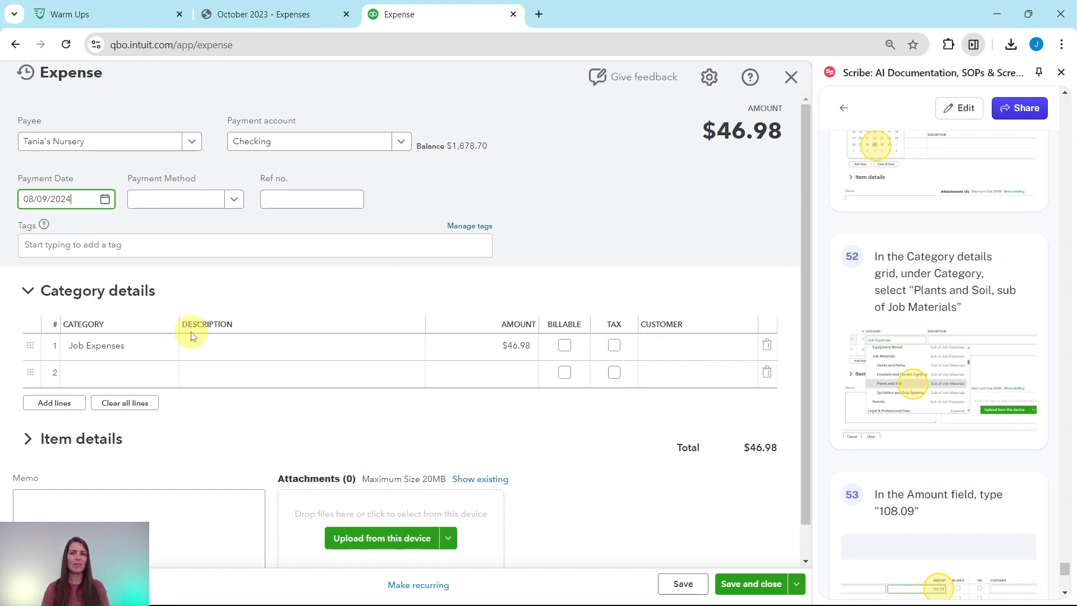
left_click(129, 343)
left_click(145, 345)
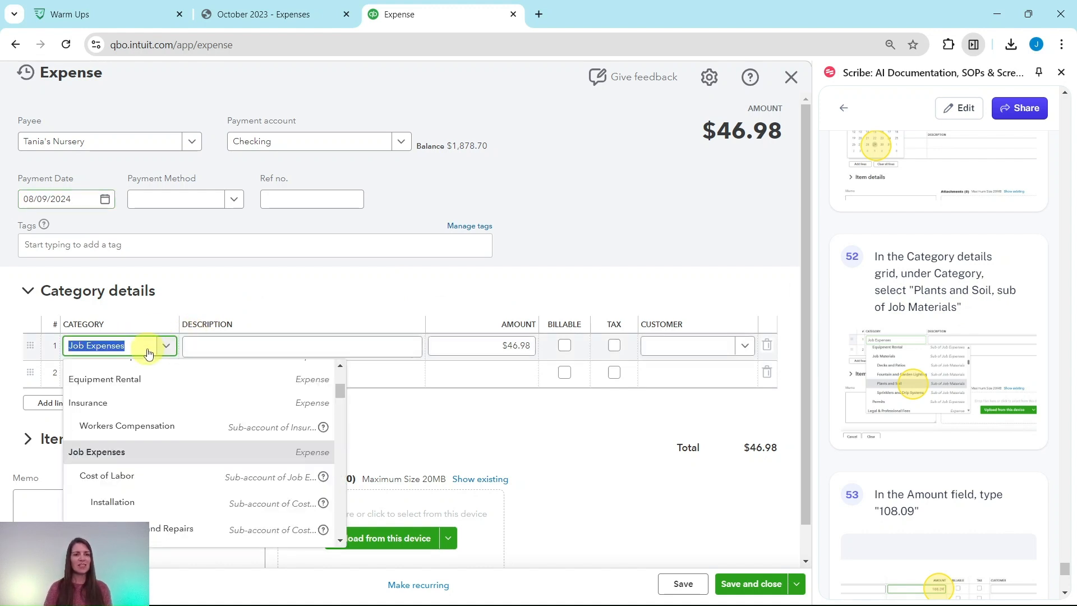
scroll(199, 396, "down", 4)
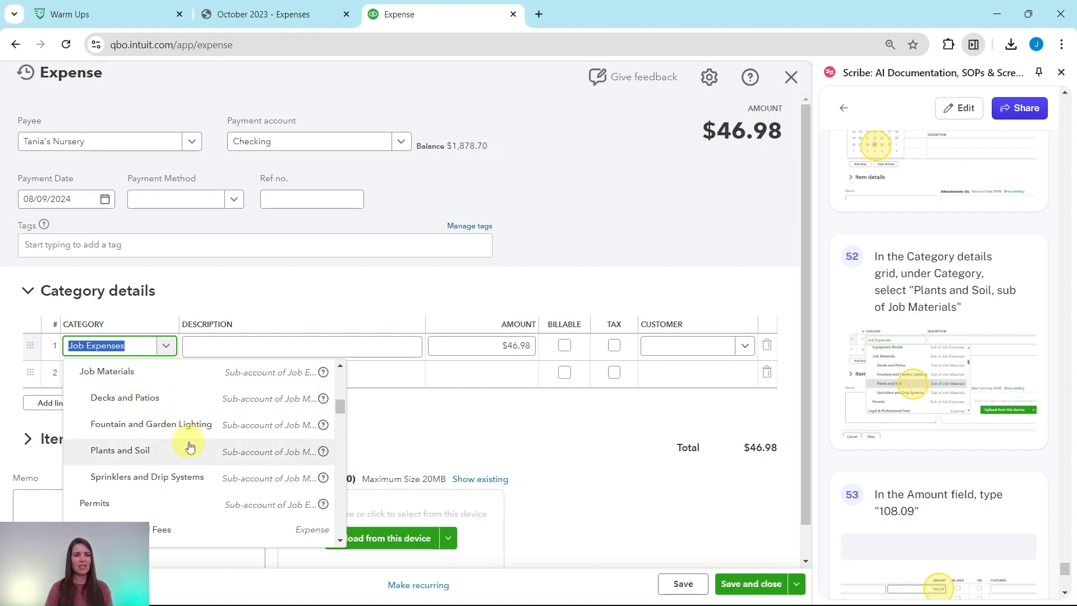
left_click(157, 459)
- Check the Tania's receipt in the expenses PDF and set the Plants and Soil line's amount to 108.09
scroll(331, 428, "down", 1)
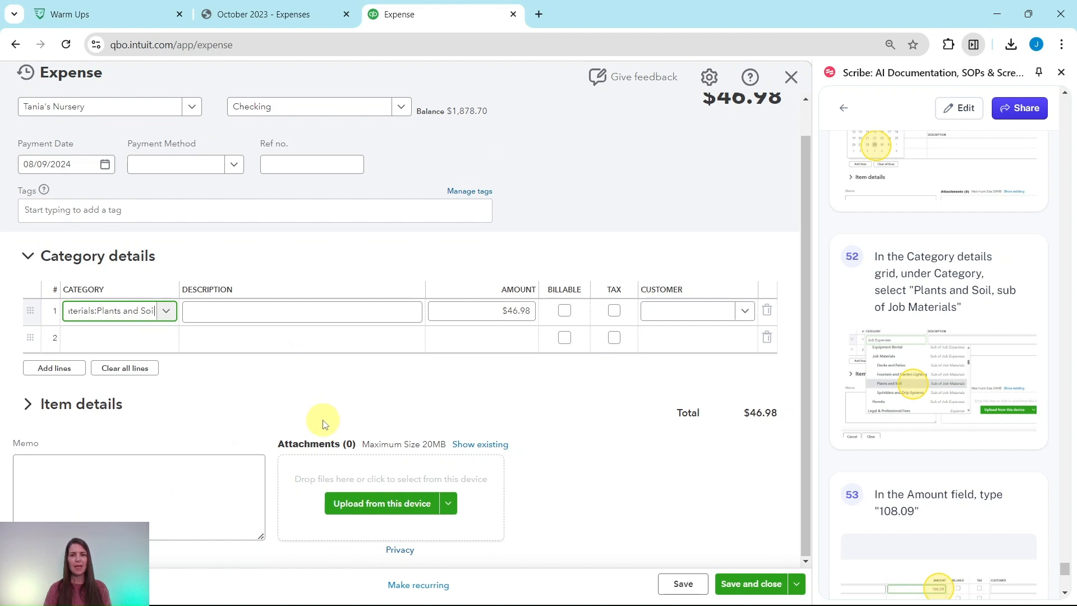
left_click(257, 14)
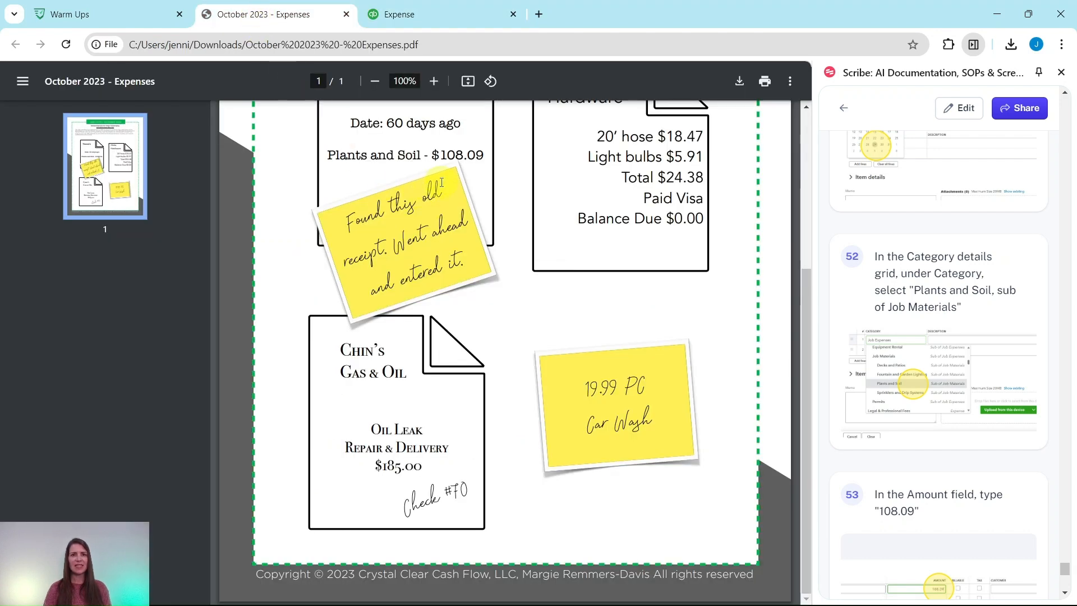
scroll(439, 185, "up", 3)
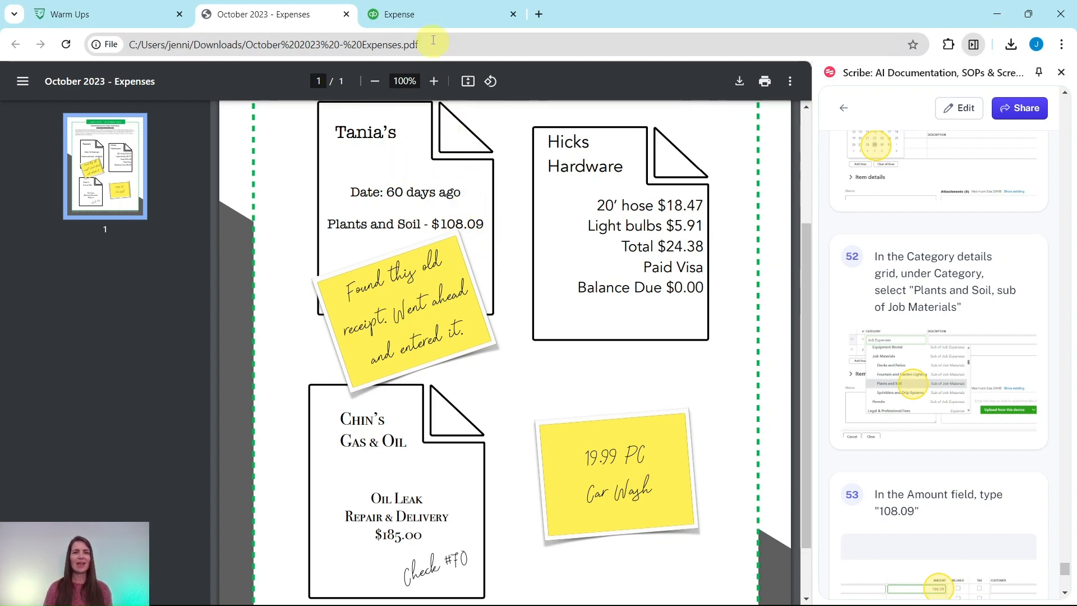
left_click(428, 14)
left_click(516, 313)
left_click_drag(528, 312, 540, 311)
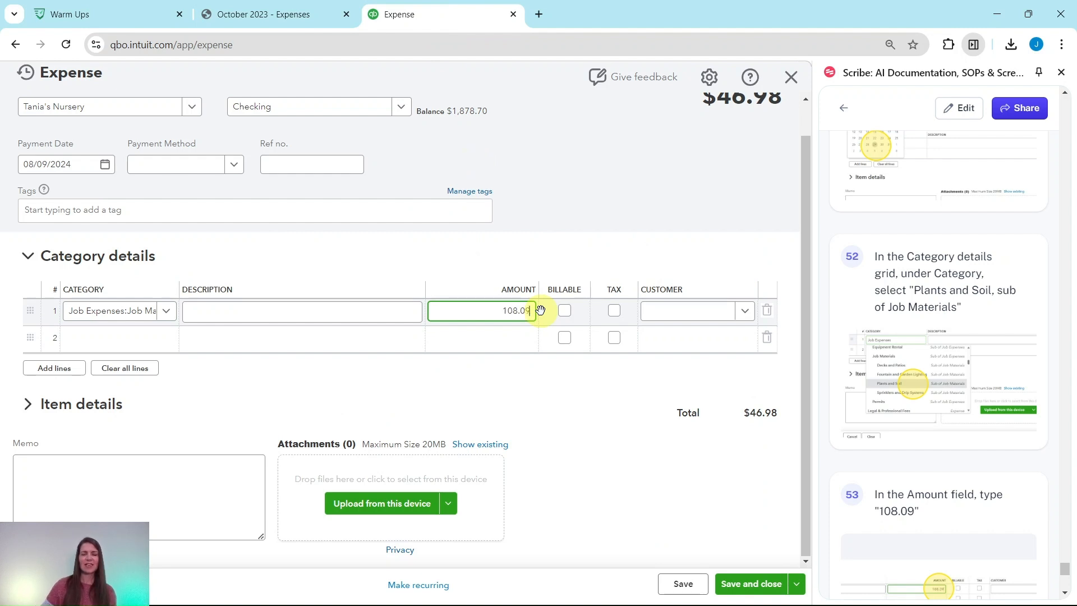
- Save and close the Tania's Nursery expense, checking the guide's final instruction and the receipts in the expenses PDF
left_click(275, 16)
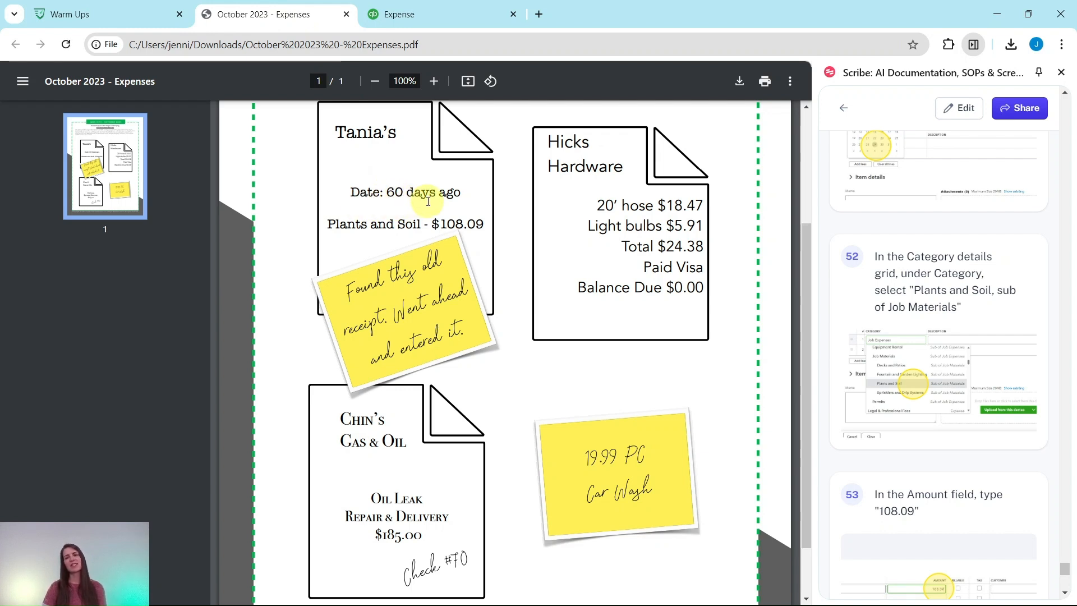
scroll(924, 291, "down", 5)
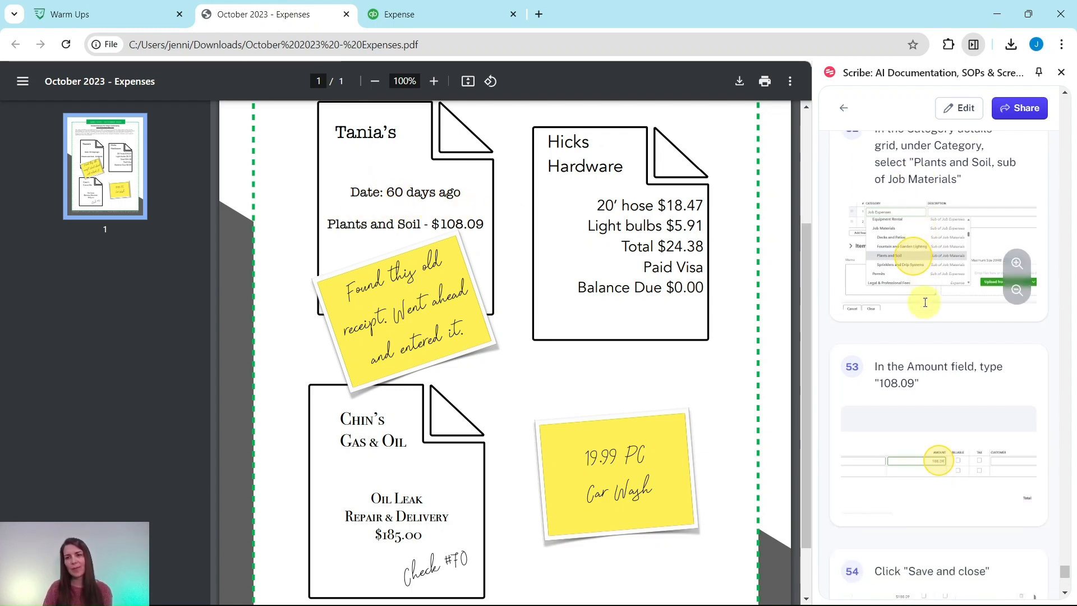
scroll(924, 306, "down", 1)
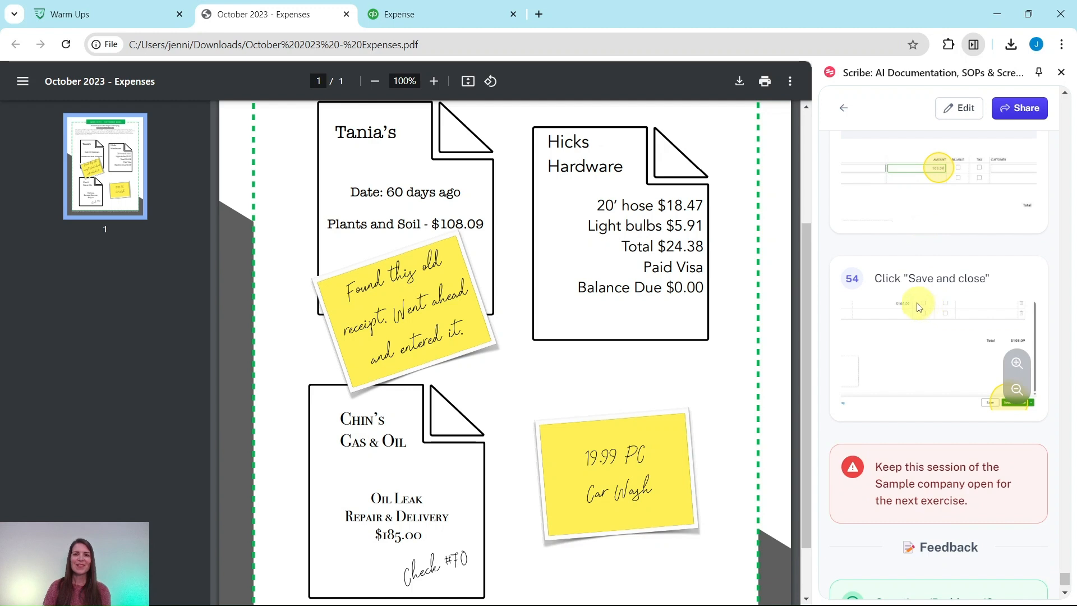
left_click(458, 20)
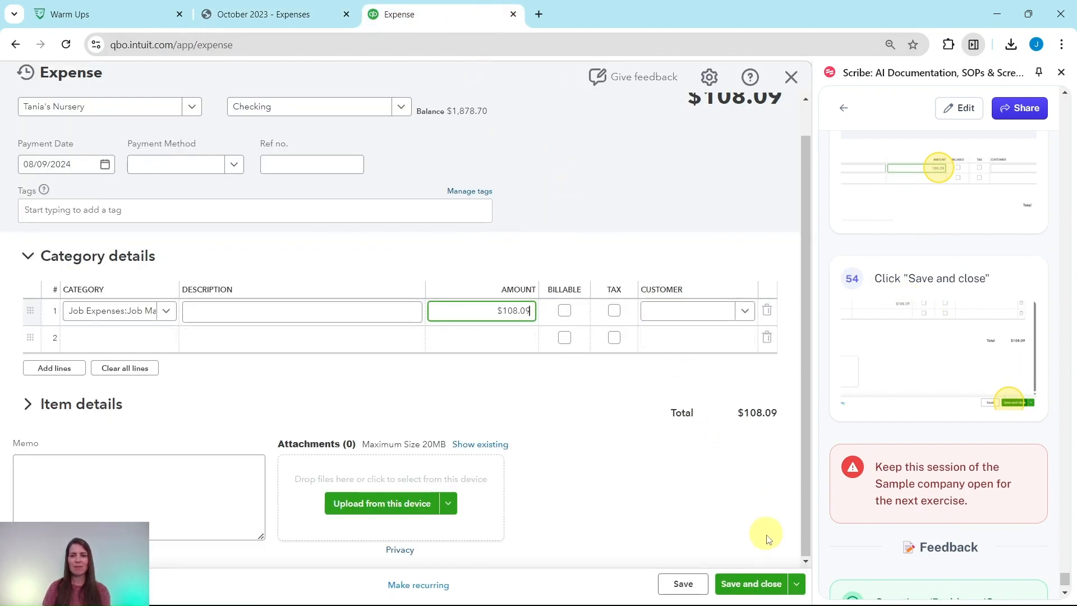
left_click(761, 584)
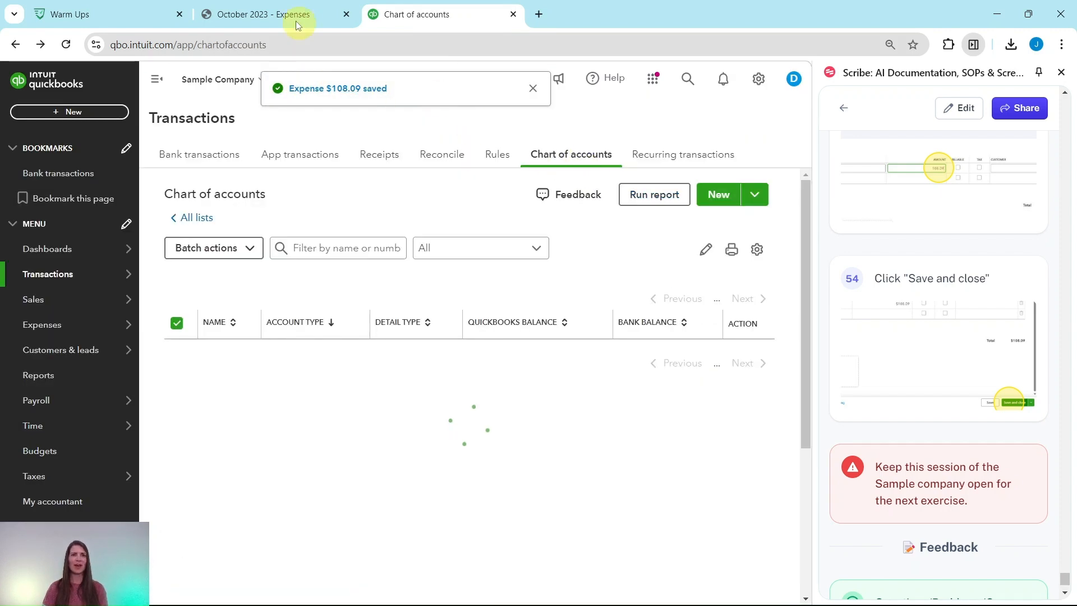
left_click(289, 17)
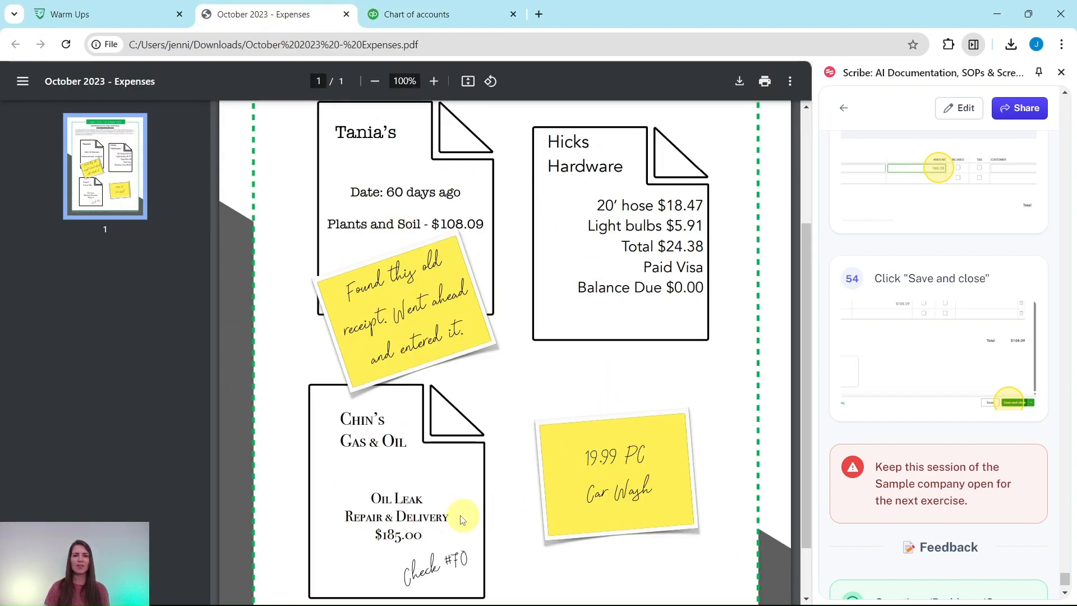
left_click(440, 14)
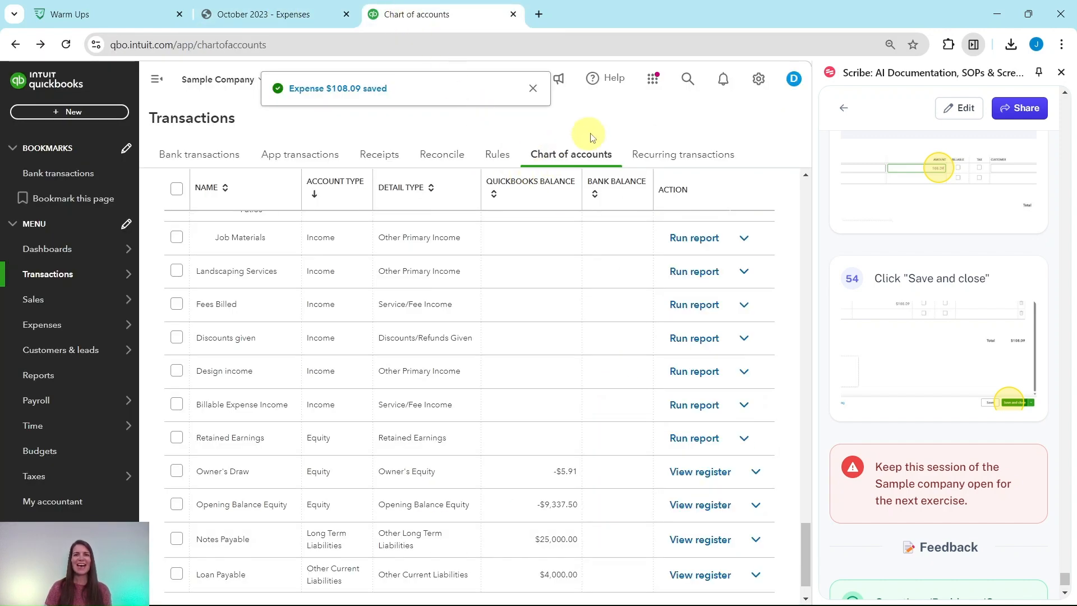